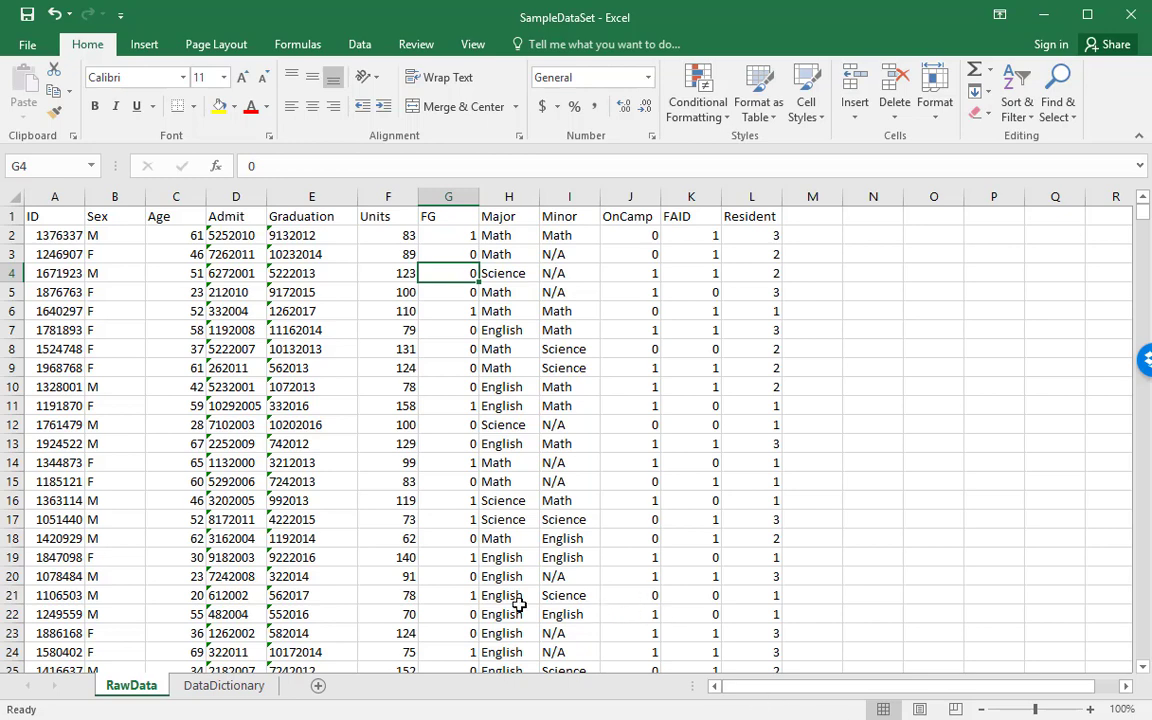
# Step: Examine the DataDictionary coding and the Resident column's records down to the last row of RawData
pyautogui.click(226, 686)
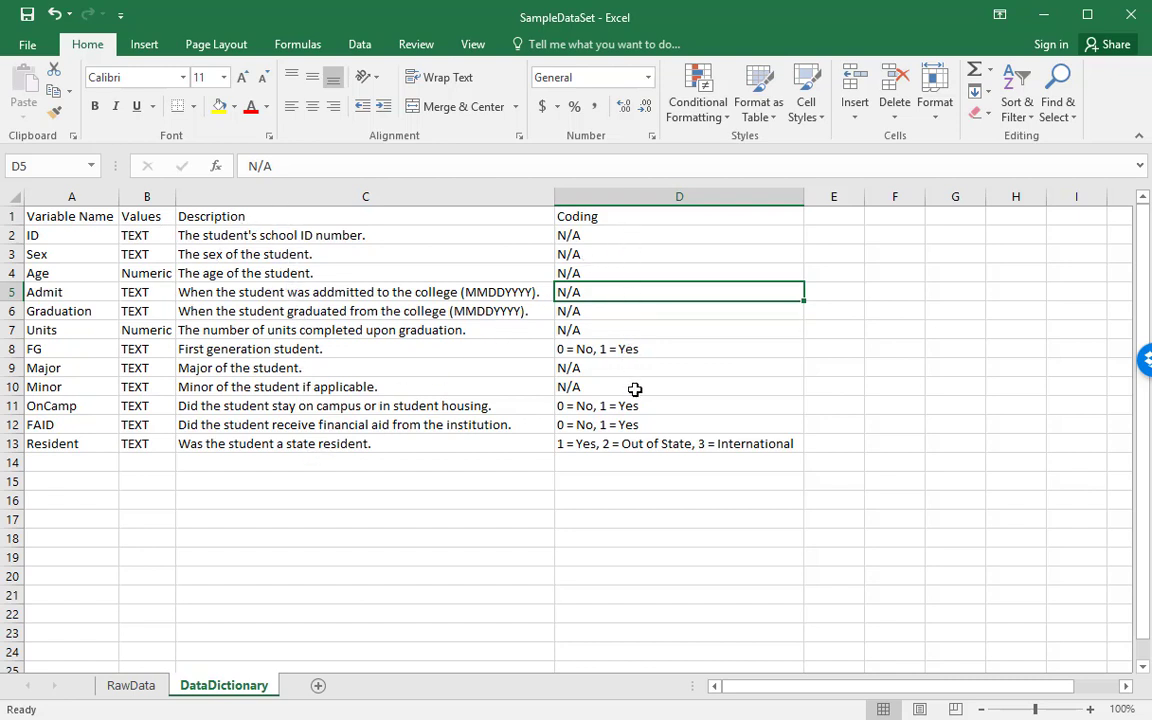
pyautogui.click(136, 687)
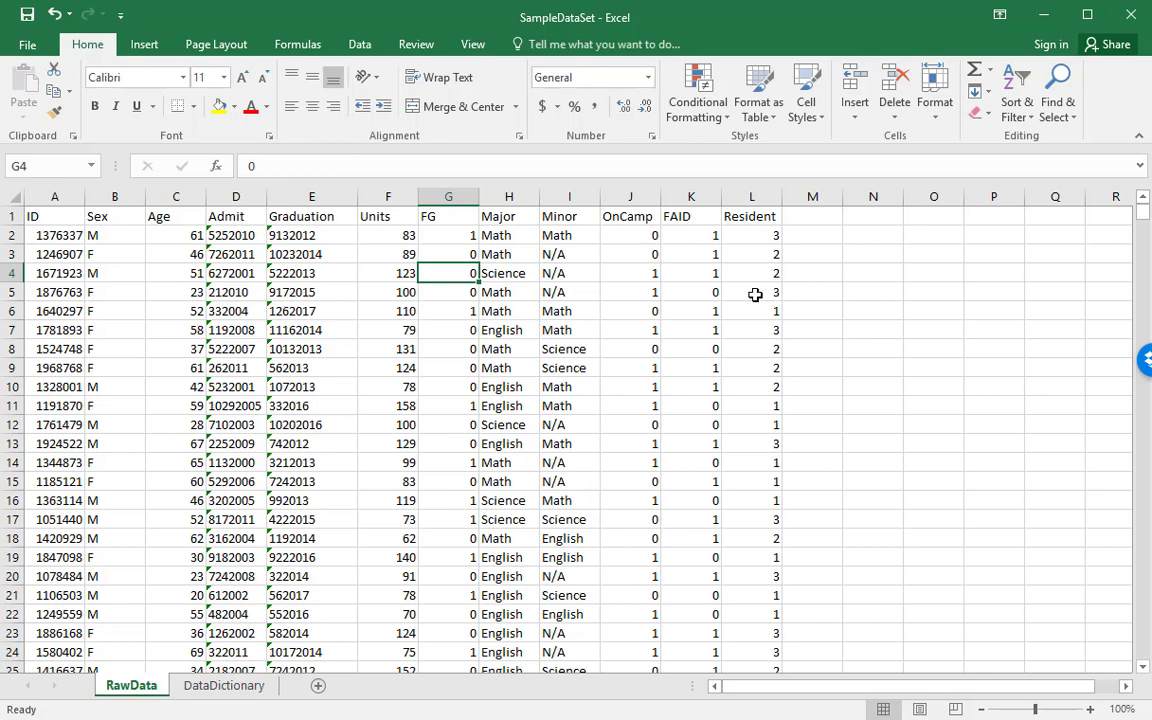
pyautogui.click(757, 234)
pyautogui.moveTo(757, 234); pyautogui.dragTo(754, 498)
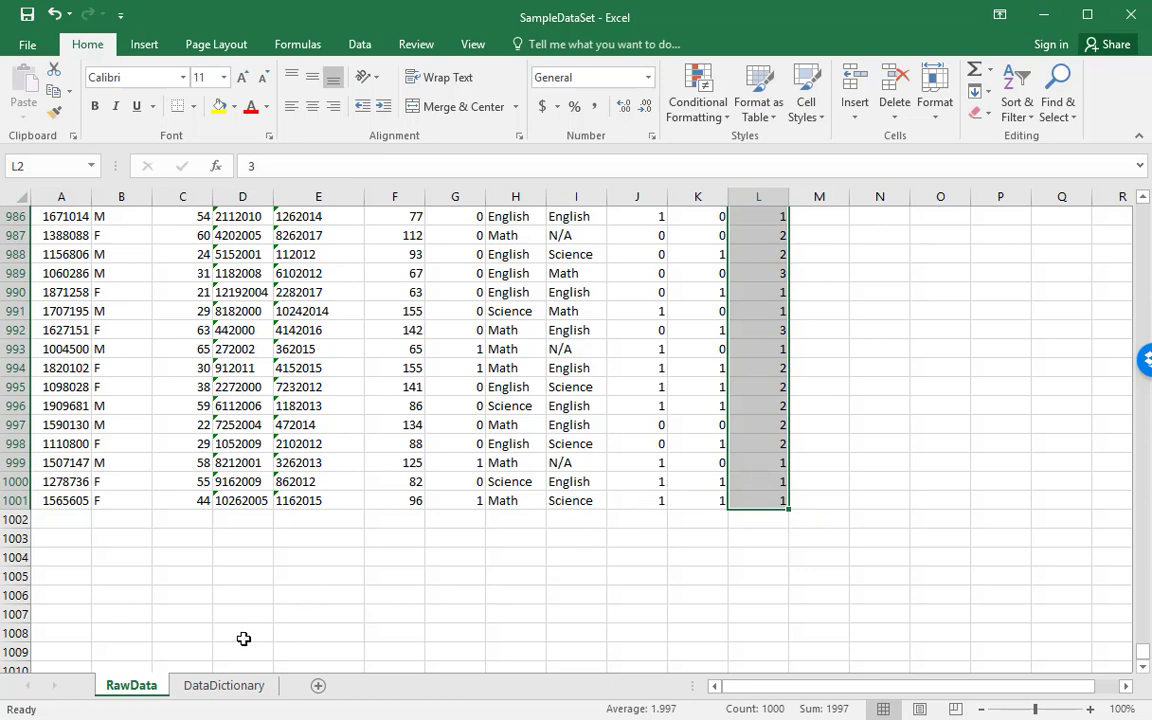
pyautogui.click(222, 686)
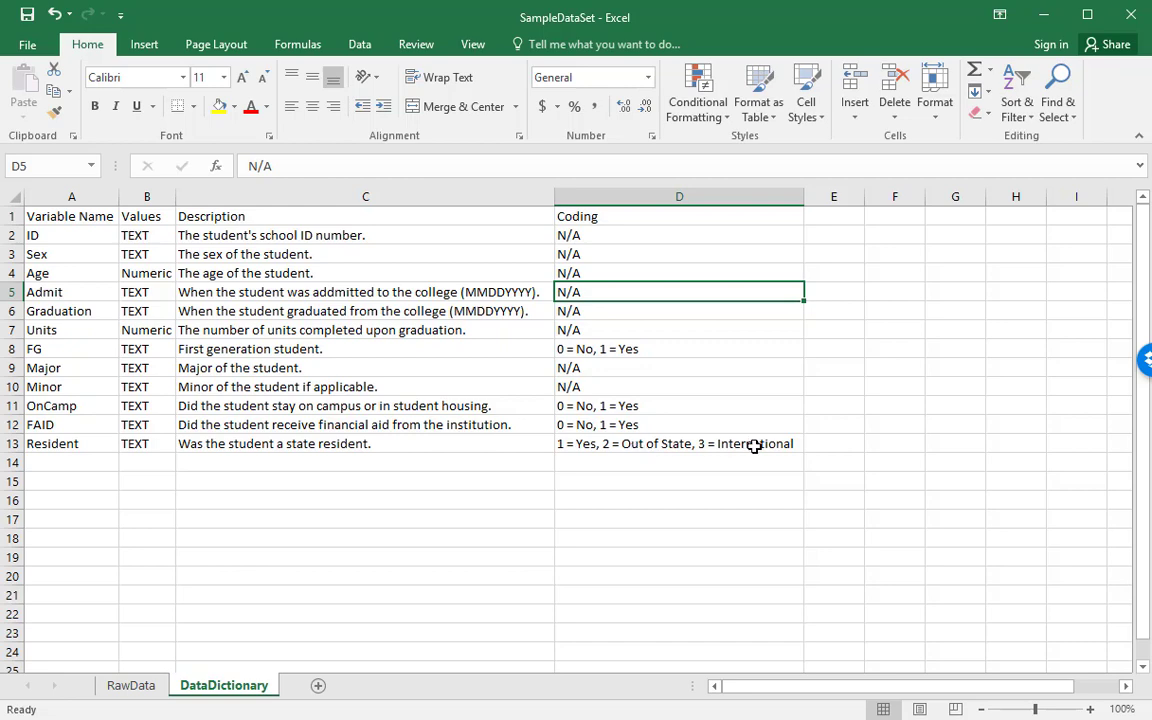
pyautogui.click(150, 684)
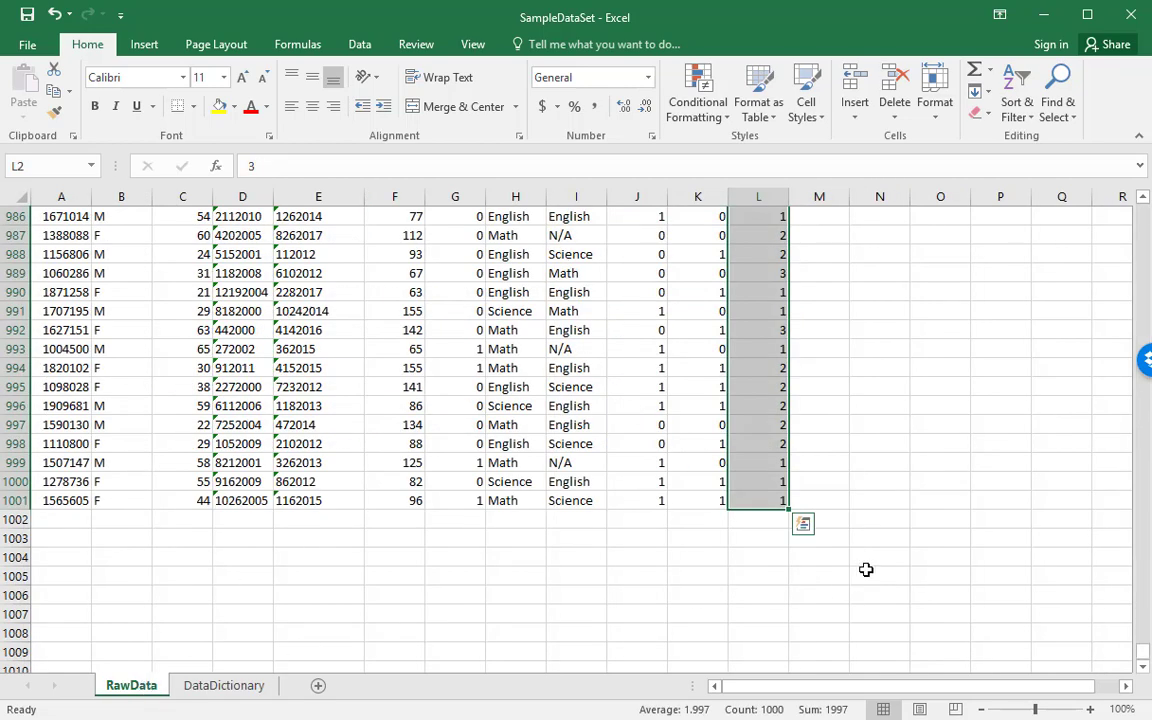
pyautogui.hotkey('ctrl', 'Up')
pyautogui.press('Down')
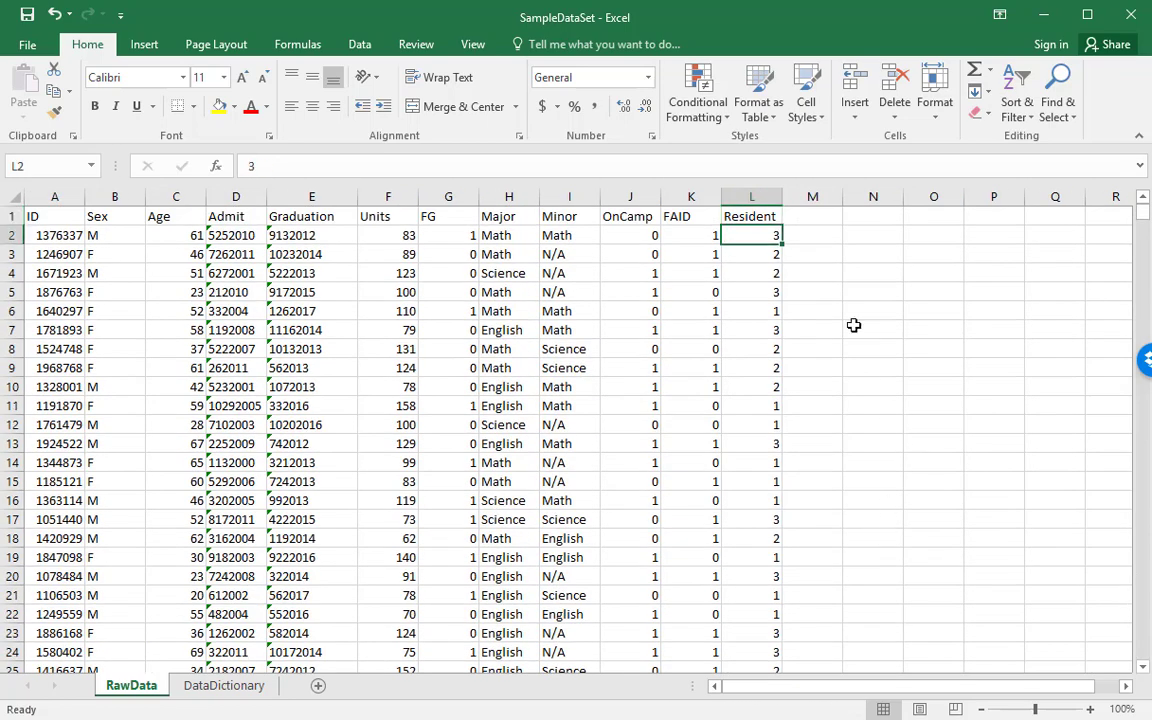
# Step: Enter a COUNT formula in cell N3 of RawData that counts the whole Resident column (L:L)
pyautogui.click(864, 255)
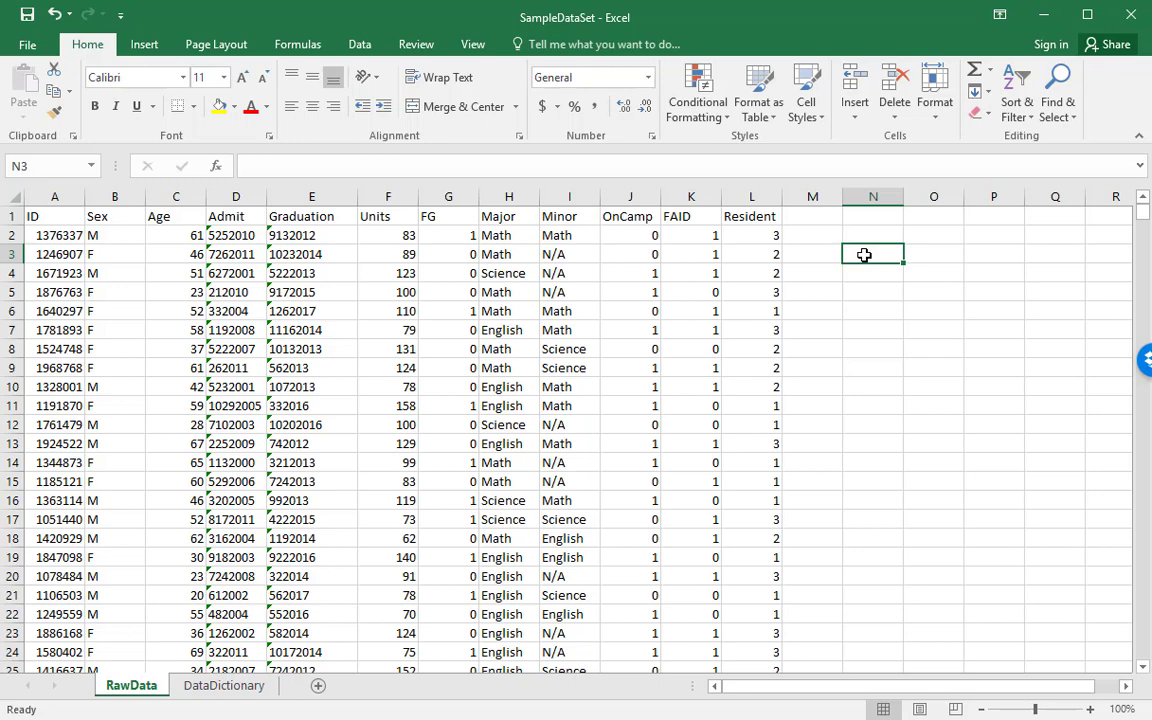
pyautogui.write('=count')
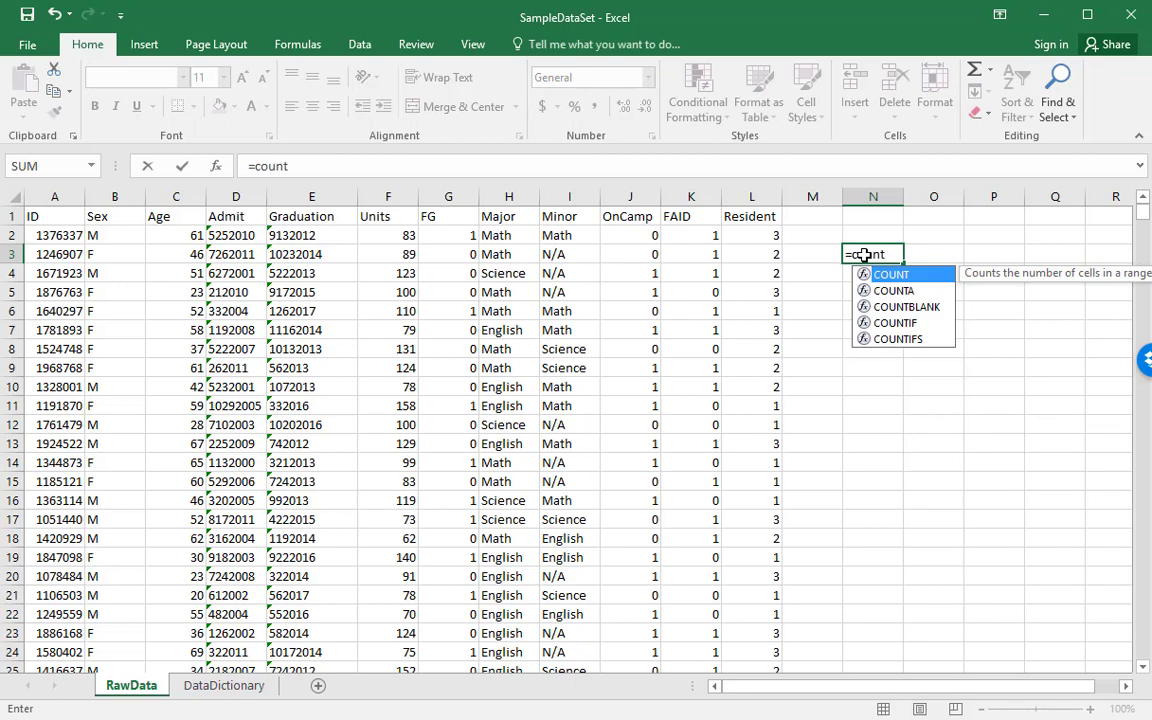
pyautogui.write('(')
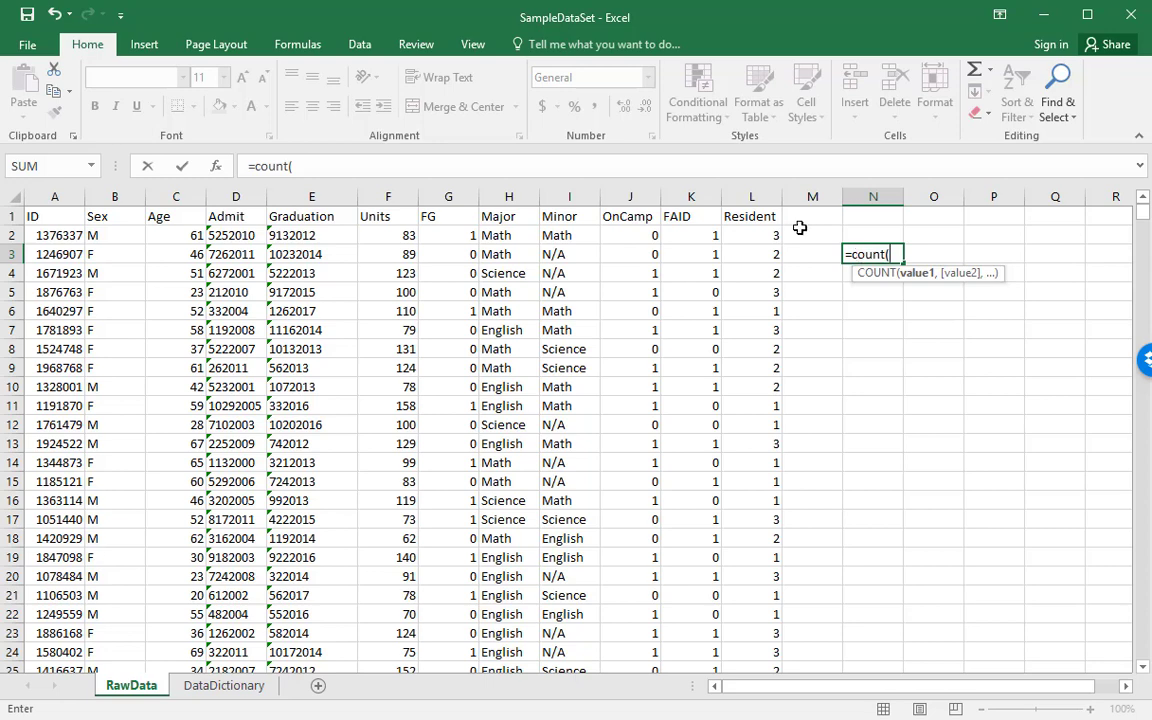
pyautogui.click(769, 197)
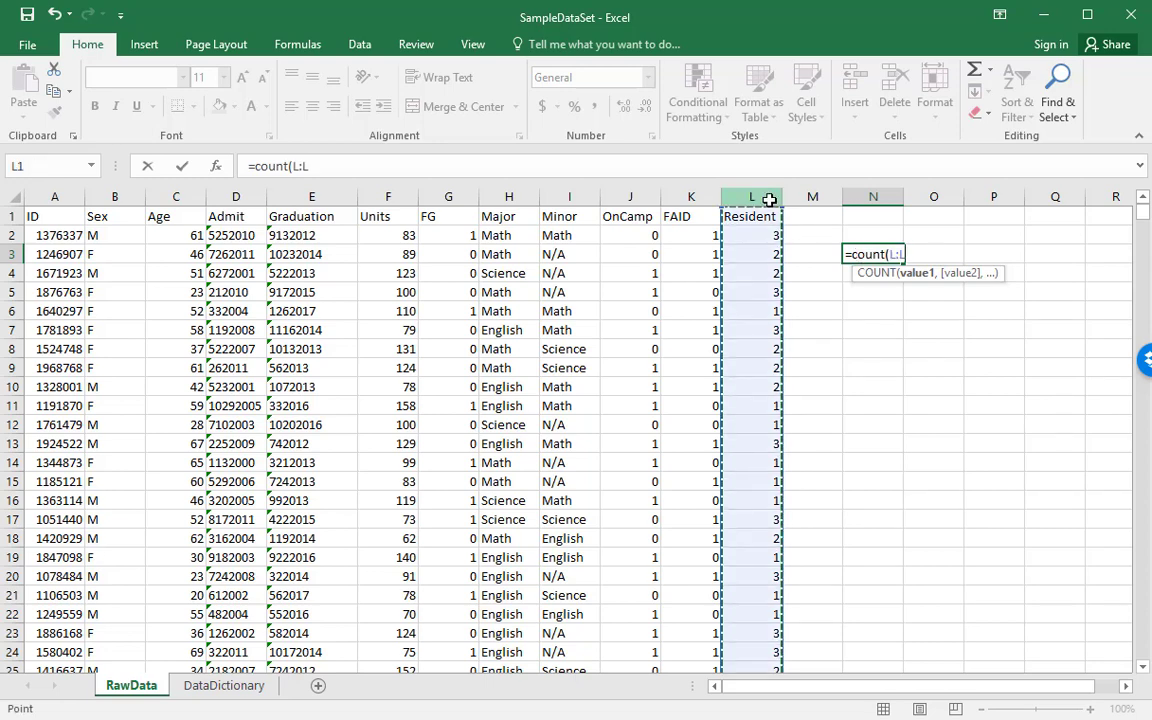
pyautogui.press('Return')
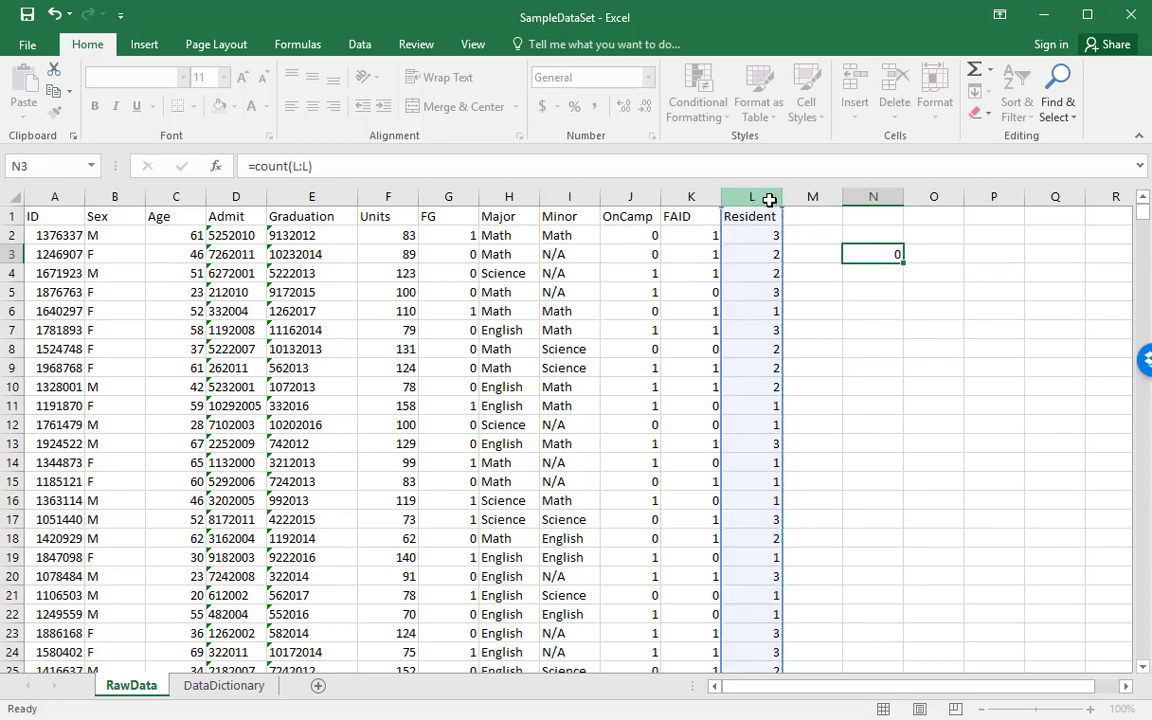
pyautogui.click(887, 252)
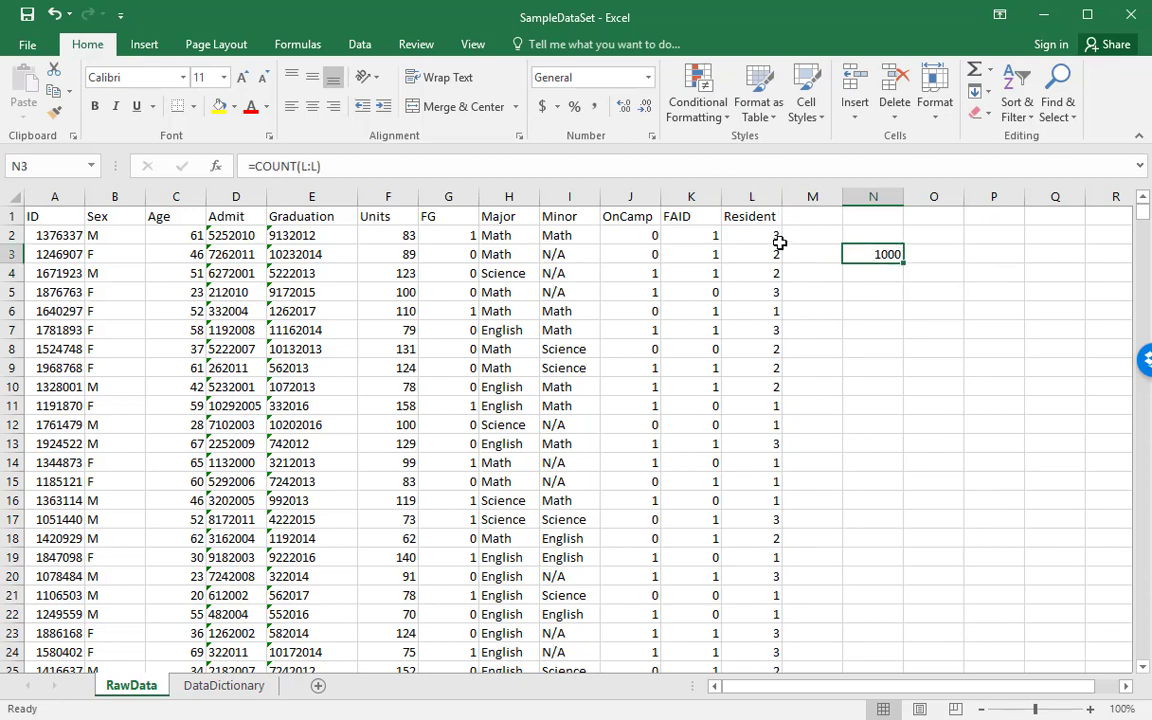
# Step: Add the value 2 in L1002, directly below the last Resident record, and check the COUNT formula in N3
pyautogui.moveTo(769, 234); pyautogui.dragTo(766, 405)
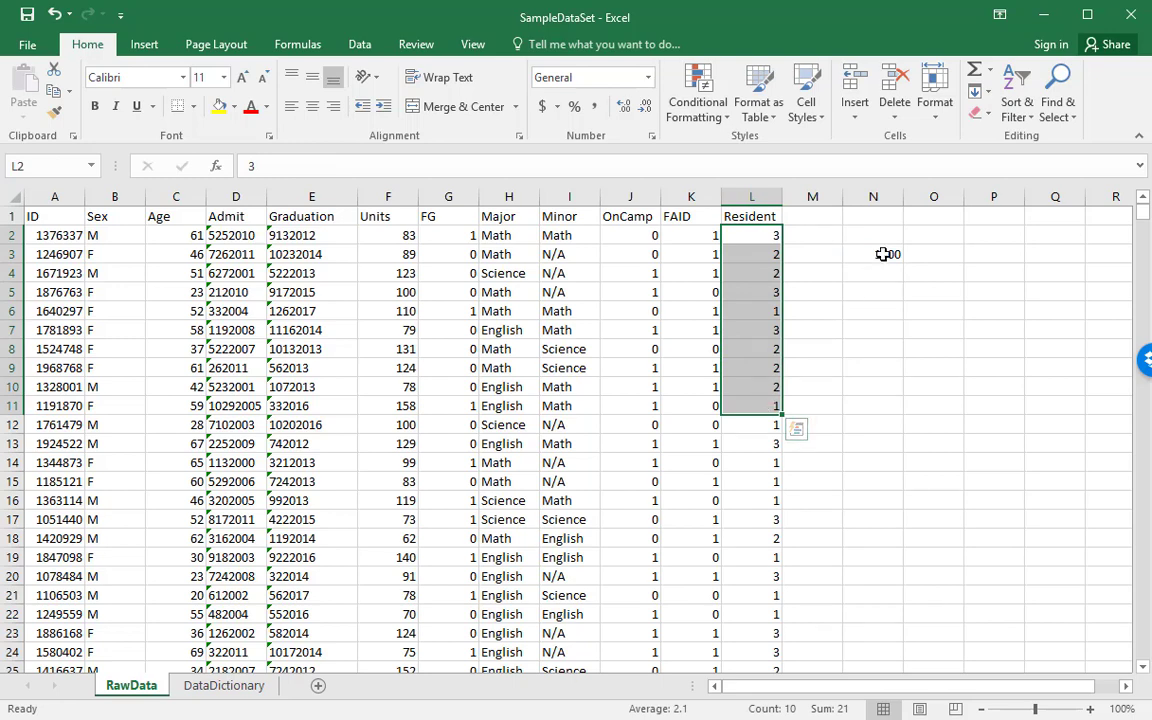
pyautogui.click(760, 330)
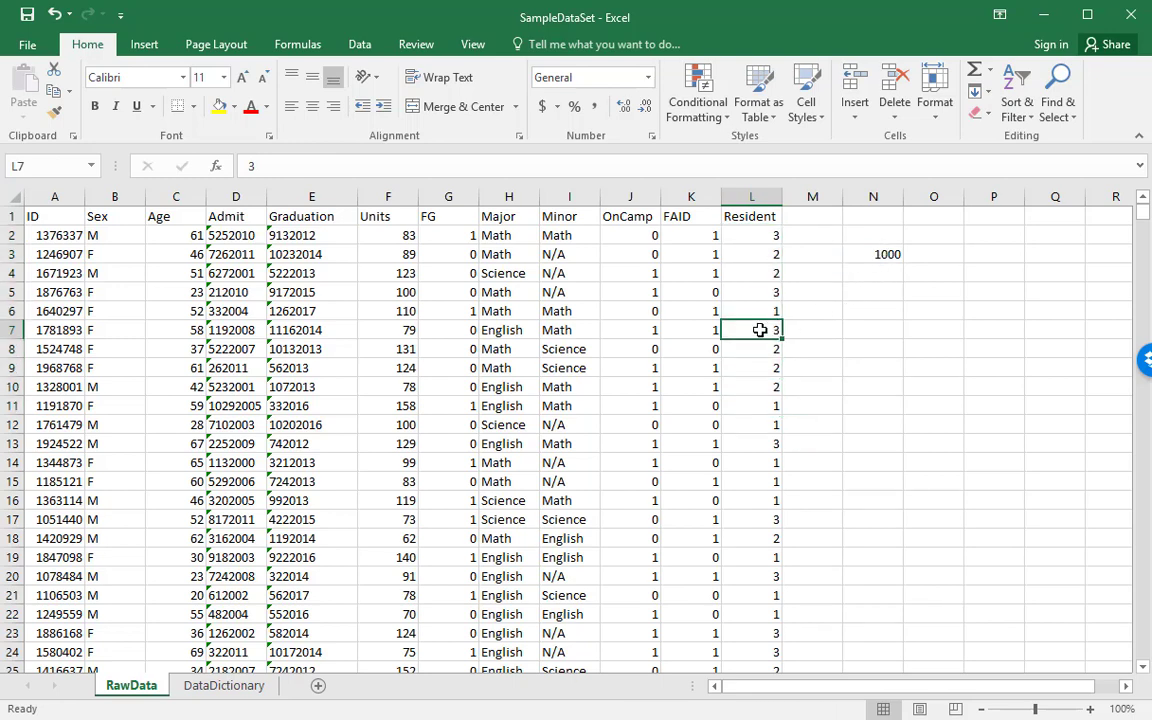
pyautogui.hotkey('ctrl', 'Down')
pyautogui.press('Down')
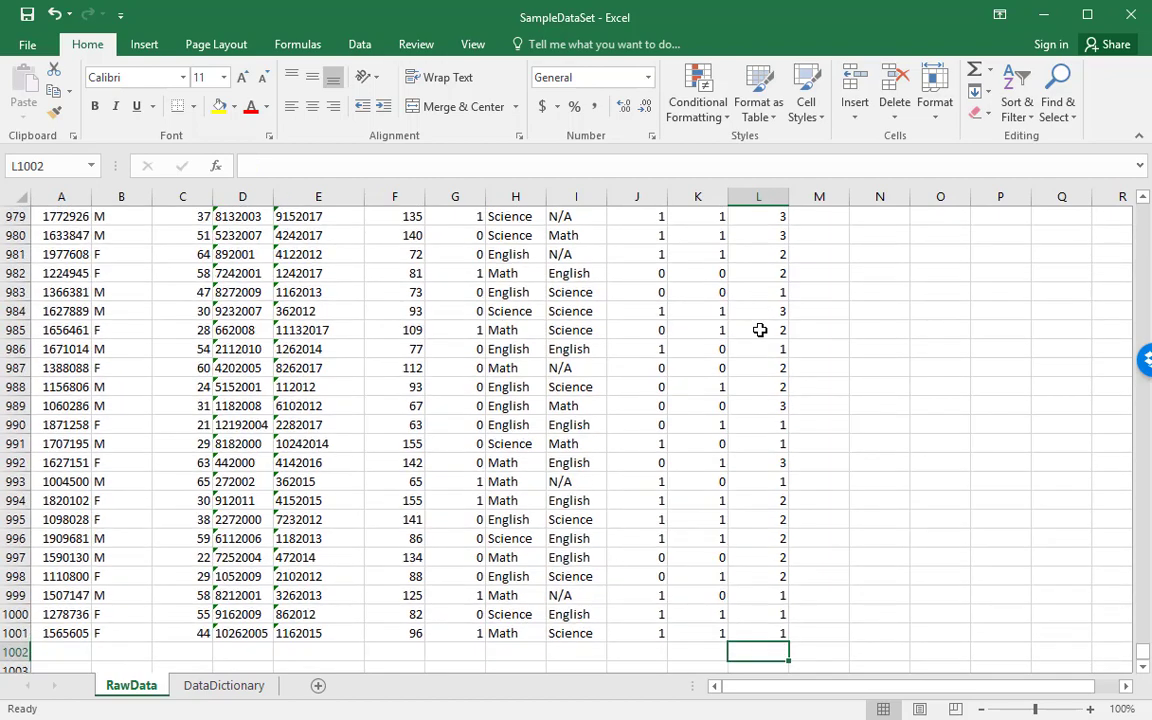
pyautogui.write('2')
pyautogui.press('Return')
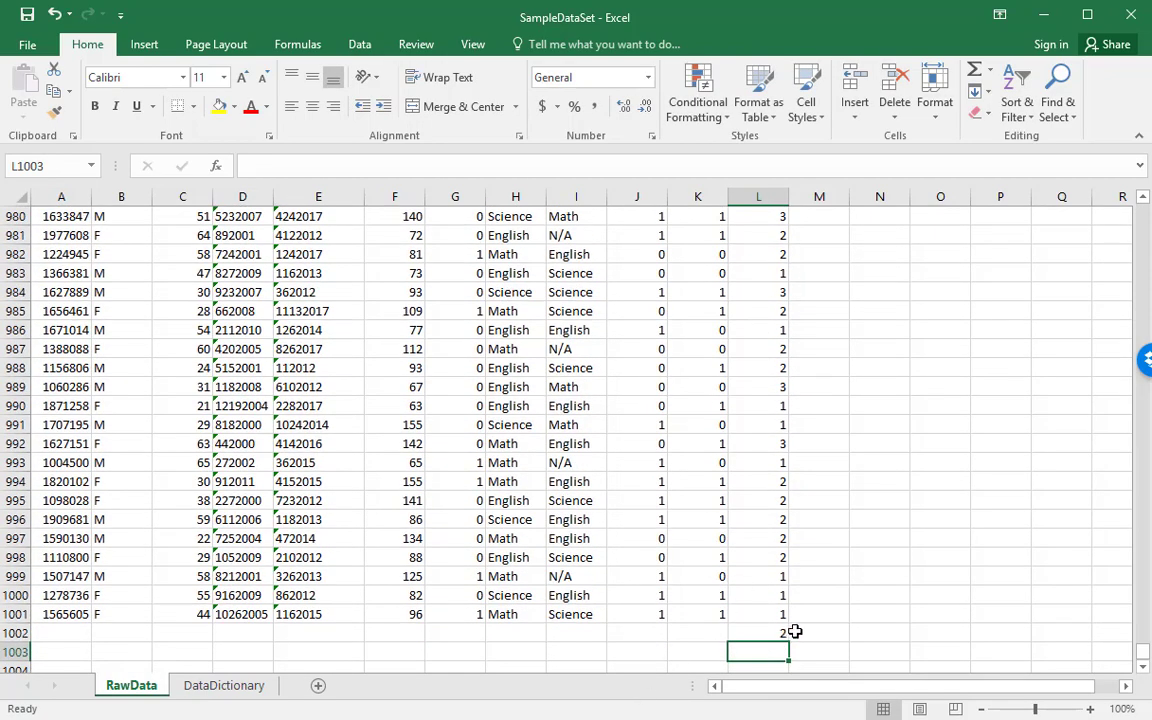
pyautogui.press('Up')
pyautogui.hotkey('ctrl', 'Up')
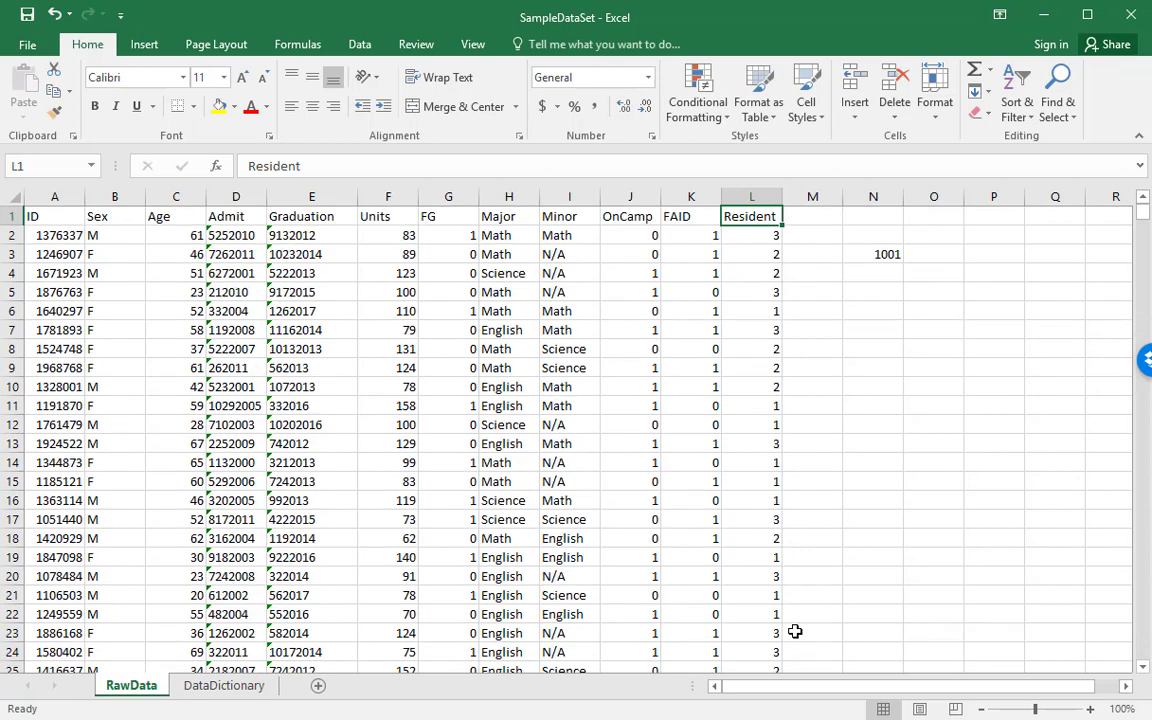
pyautogui.click(886, 256)
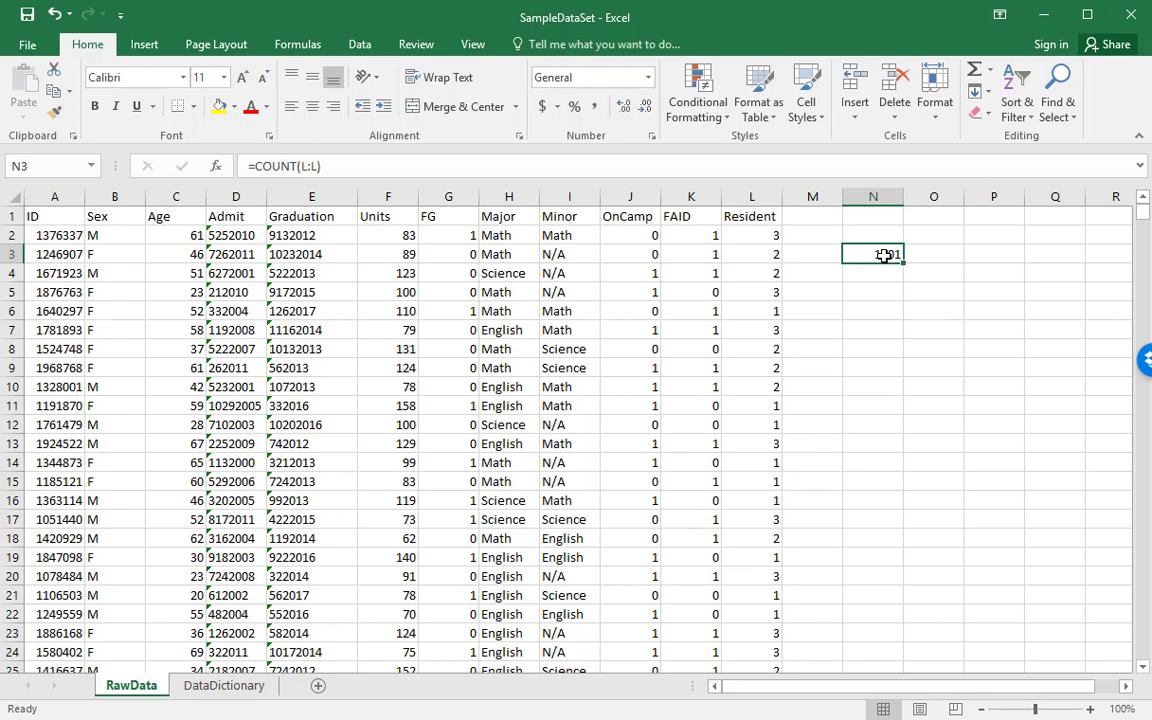
# Step: Begin a COUNTIF formula in cell N4, below the total count
pyautogui.click(891, 279)
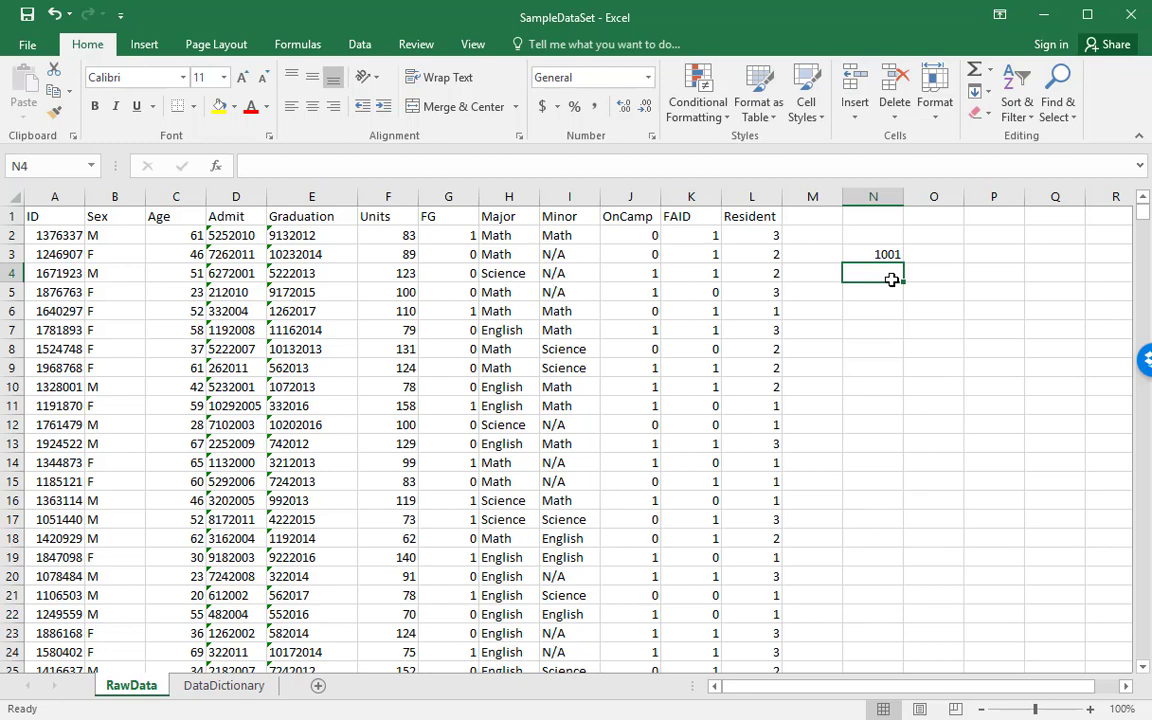
pyautogui.write('=countif')
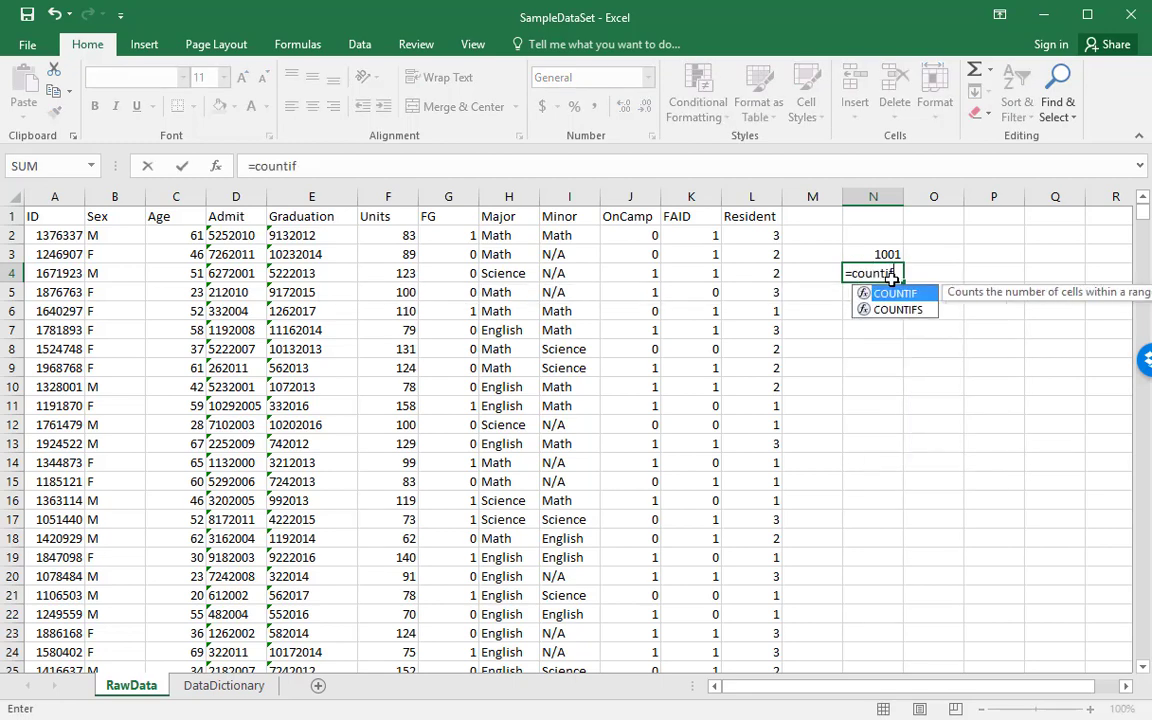
pyautogui.write('(')
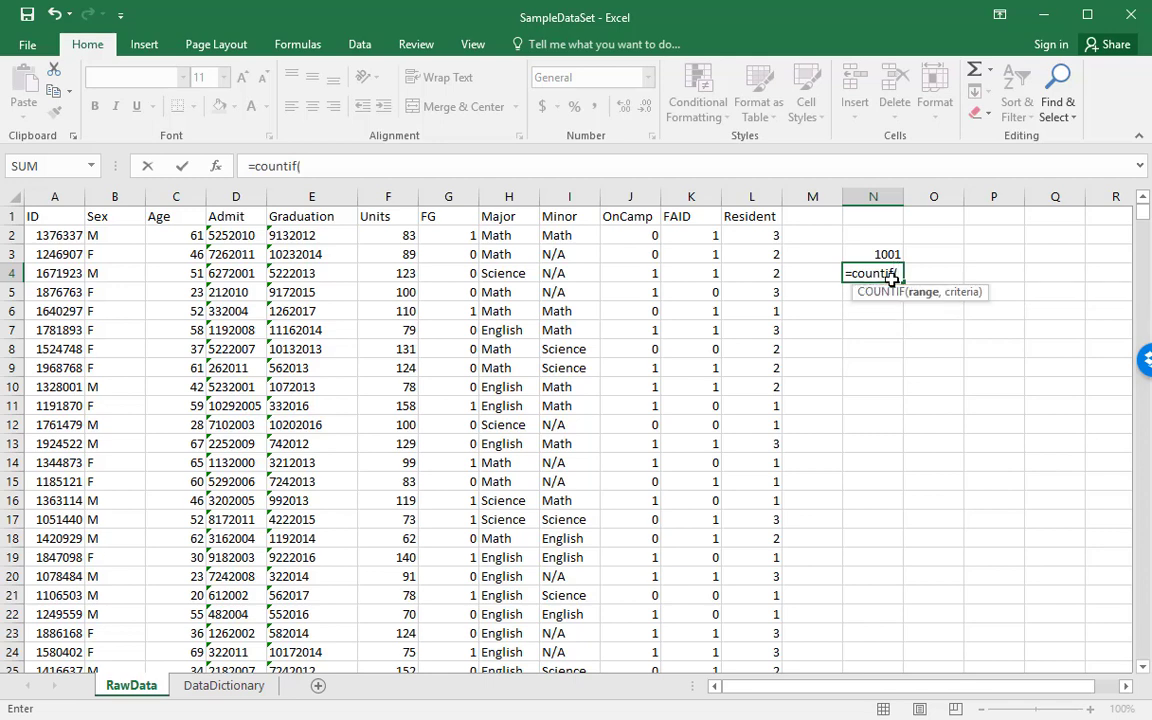
pyautogui.click(760, 197)
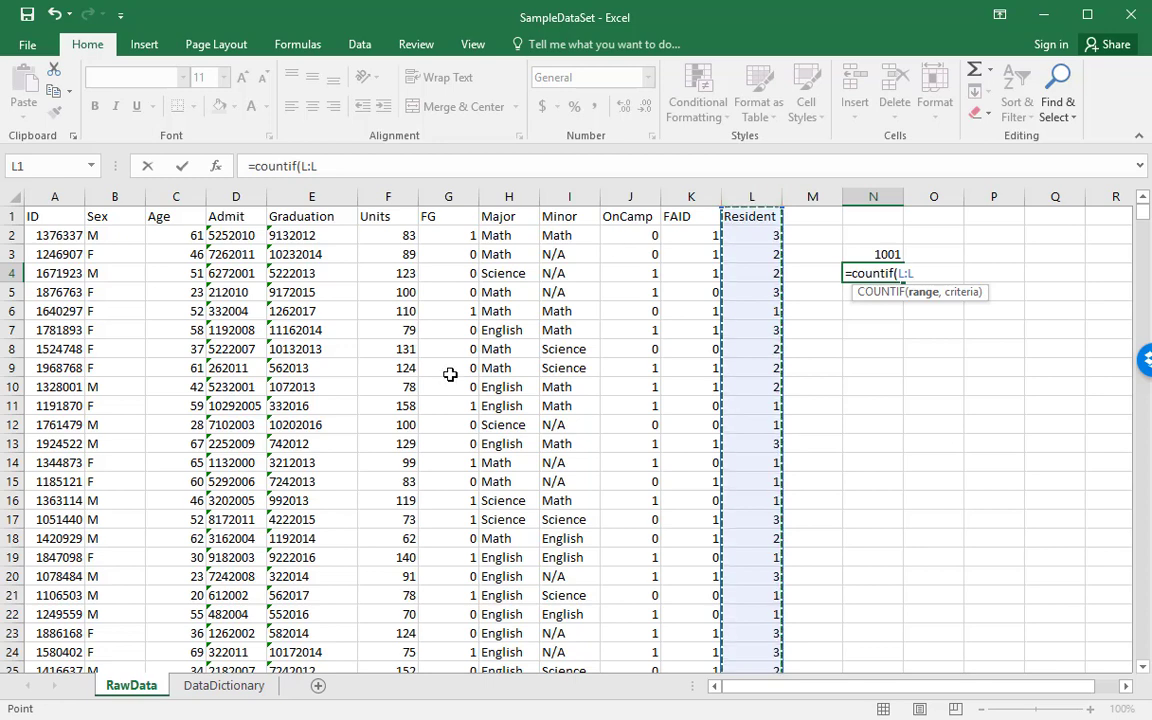
pyautogui.click(228, 685)
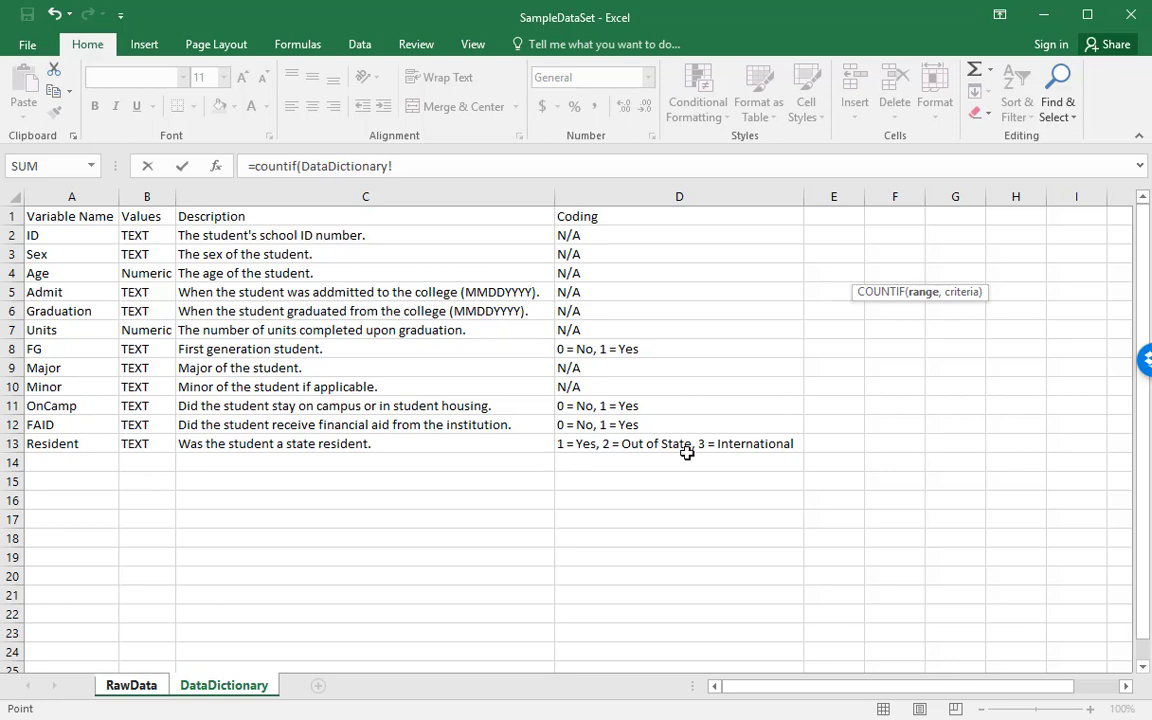
pyautogui.click(102, 688)
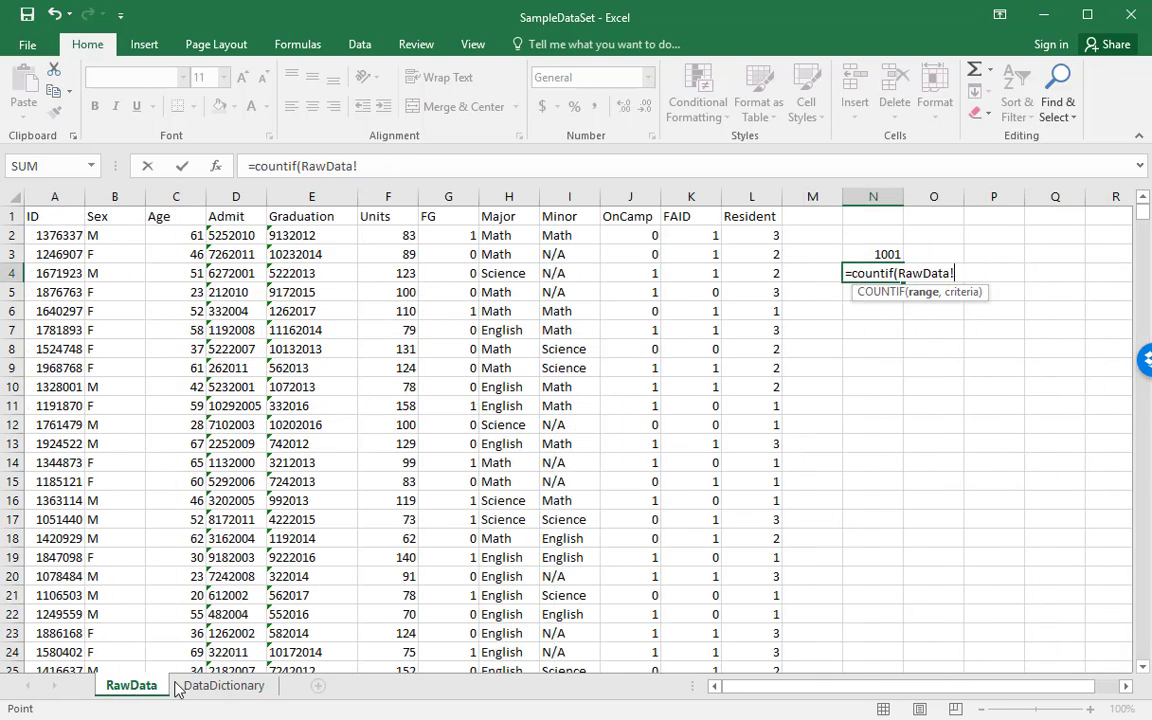
pyautogui.press('BackSpace')
pyautogui.press('BackSpace')
pyautogui.press('BackSpace')
pyautogui.press('BackSpace')
pyautogui.press('BackSpace')
pyautogui.press('BackSpace')
pyautogui.press('BackSpace')
pyautogui.press('BackSpace')
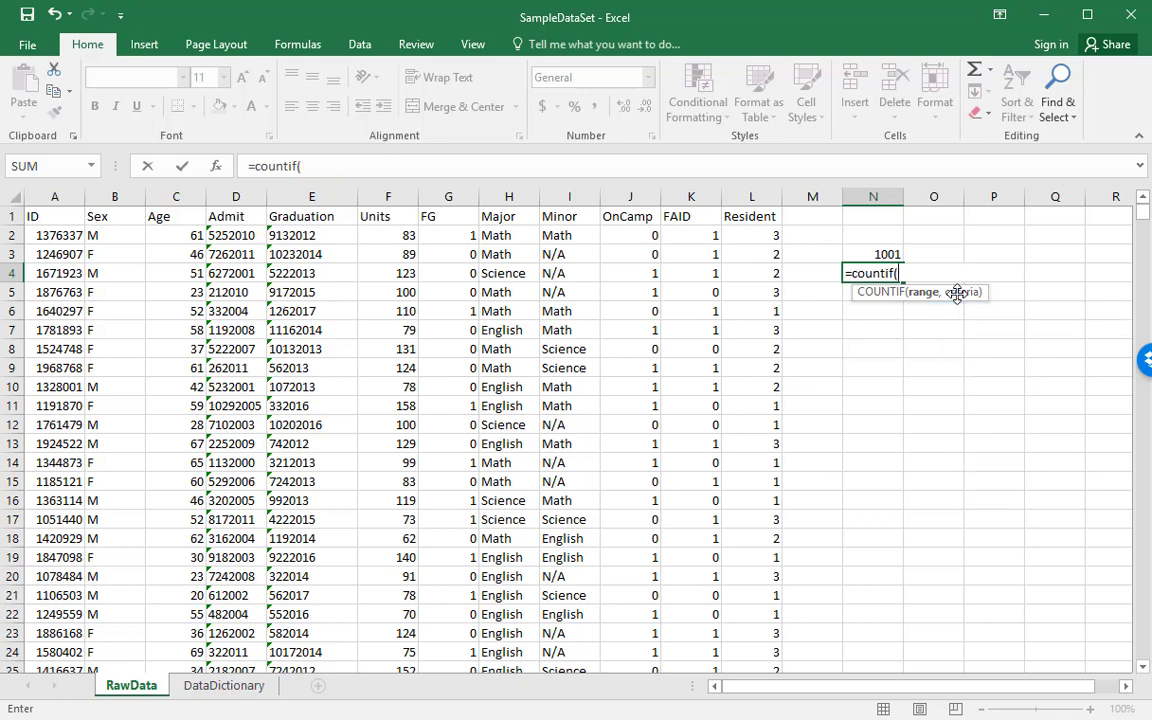
# Step: Complete the COUNTIF formula in N4 with the Resident column (RawData!L:L) as range and 1 as criterion
pyautogui.click(752, 197)
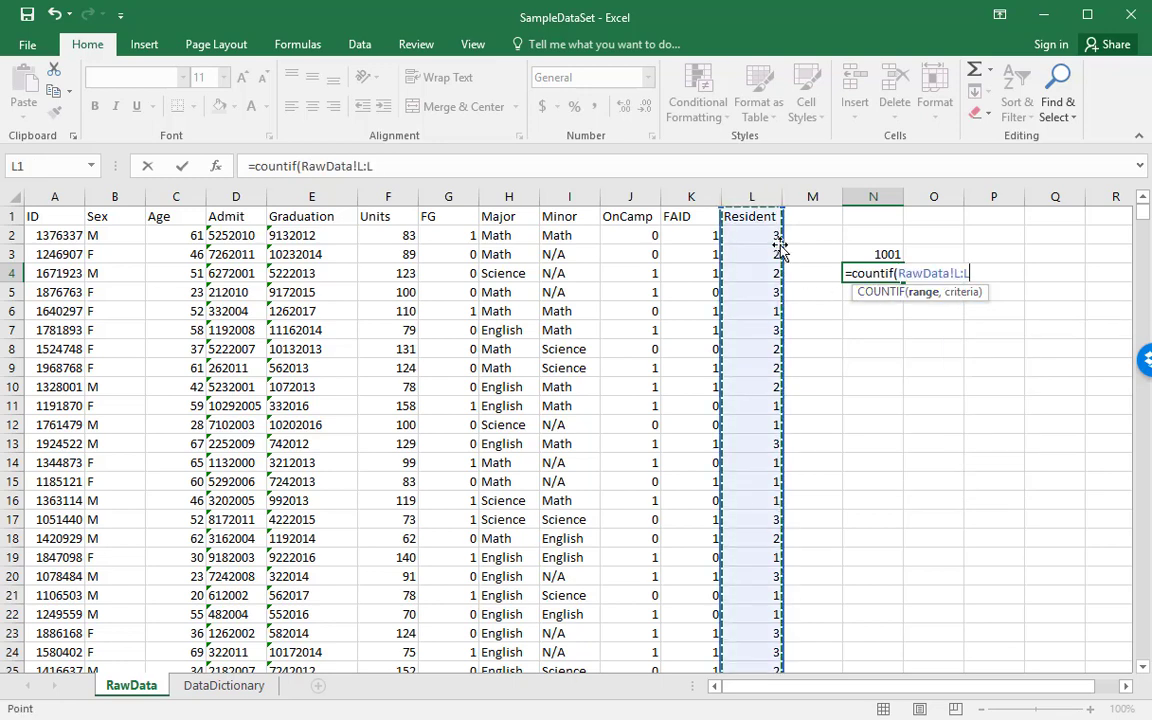
pyautogui.write(',')
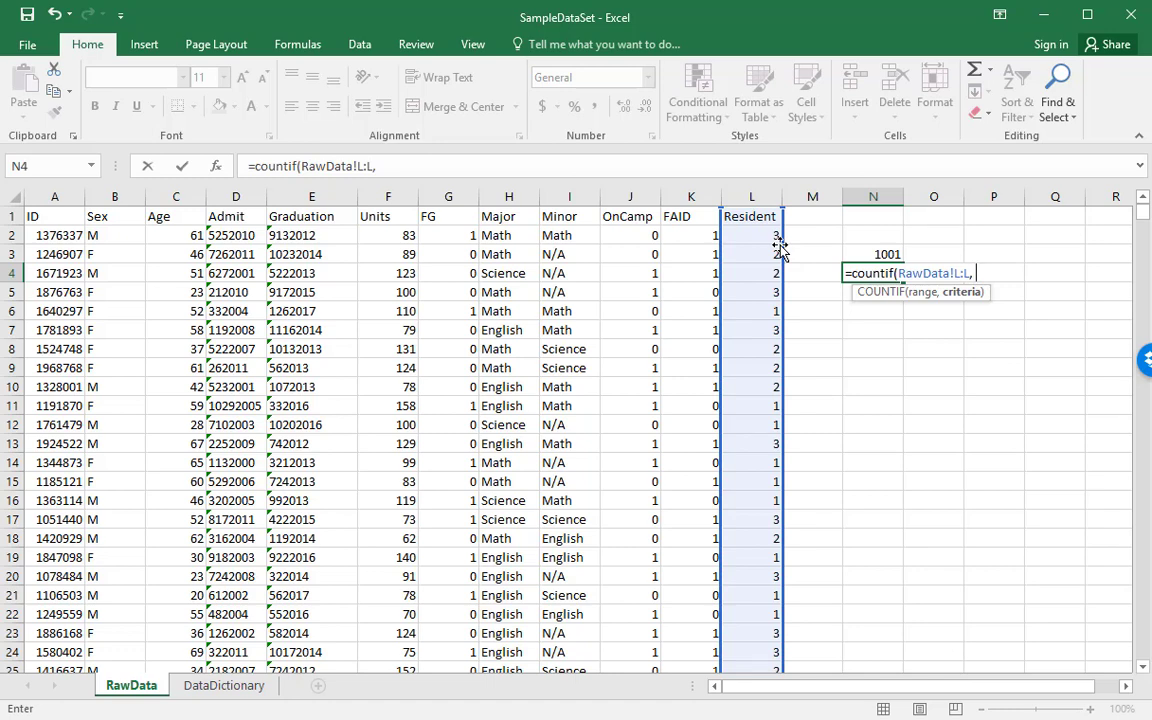
pyautogui.write(' 1')
pyautogui.press('Return')
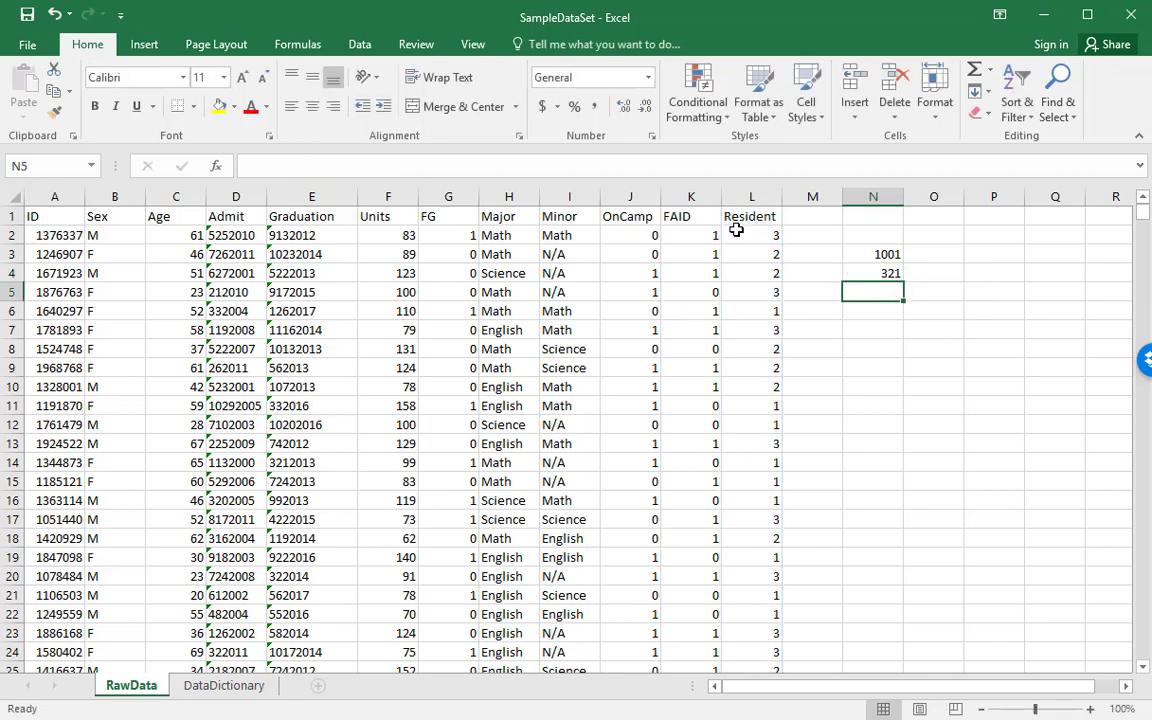
# Step: Label cell M4 "State Residents" and widen column M to fit the text
pyautogui.click(835, 274)
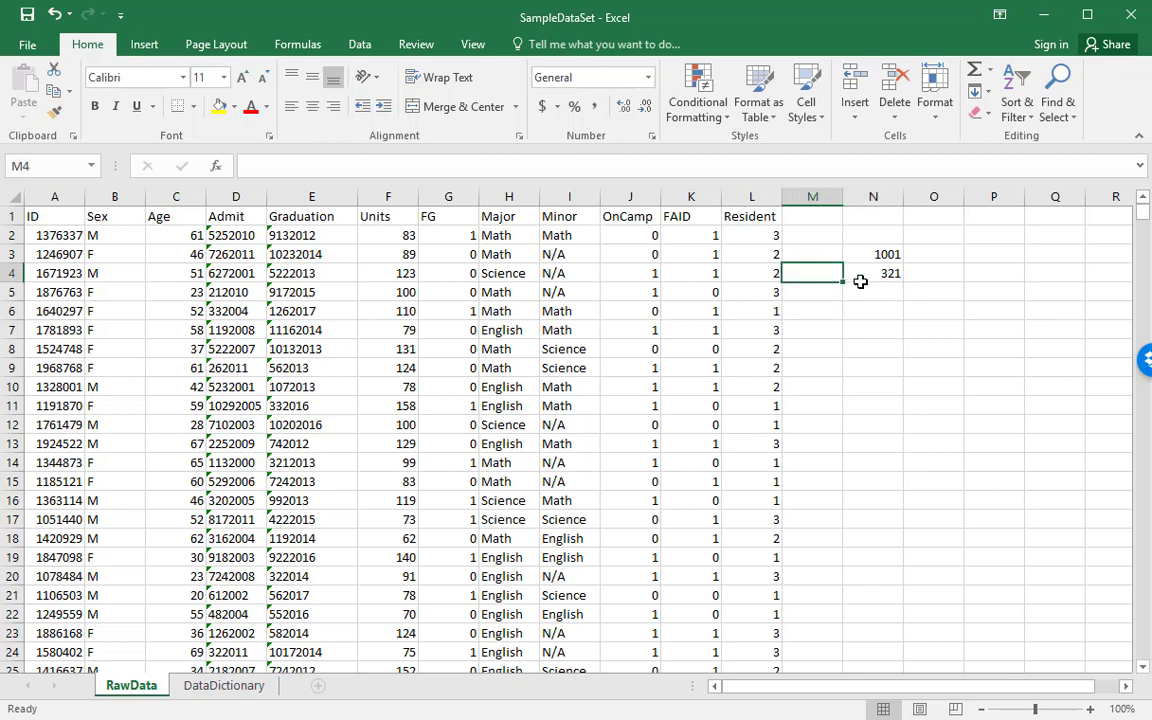
pyautogui.write('State Resident')
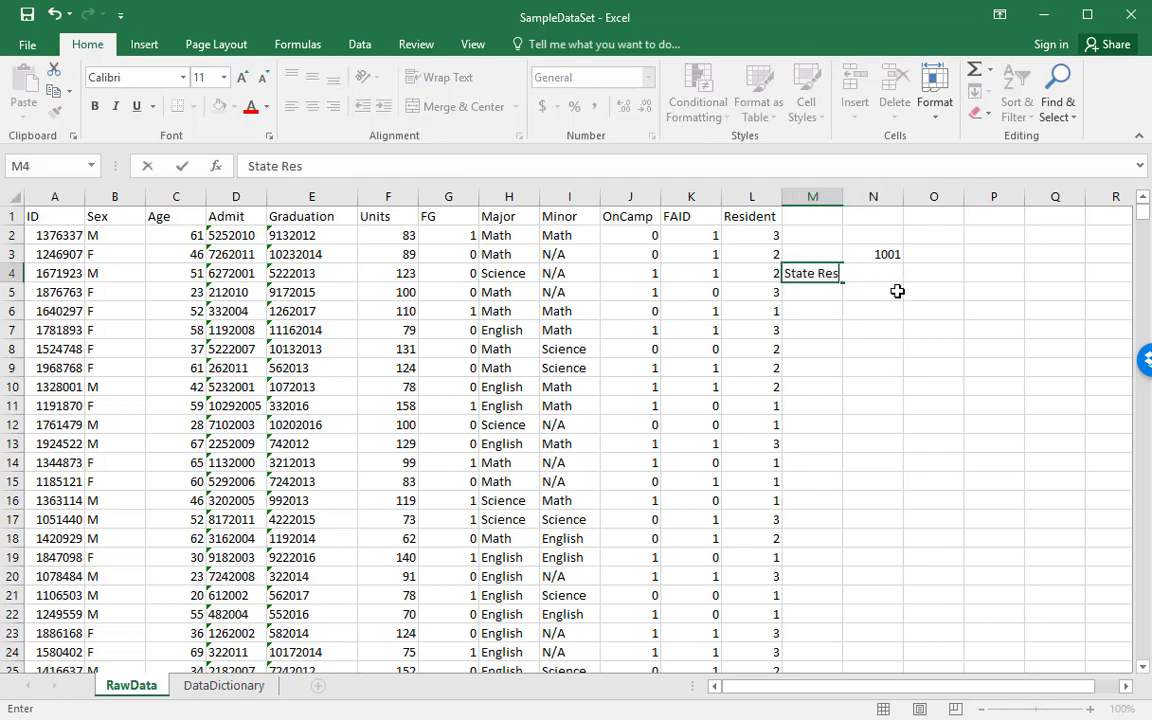
pyautogui.press('Return')
pyautogui.moveTo(841, 196); pyautogui.dragTo(878, 196)
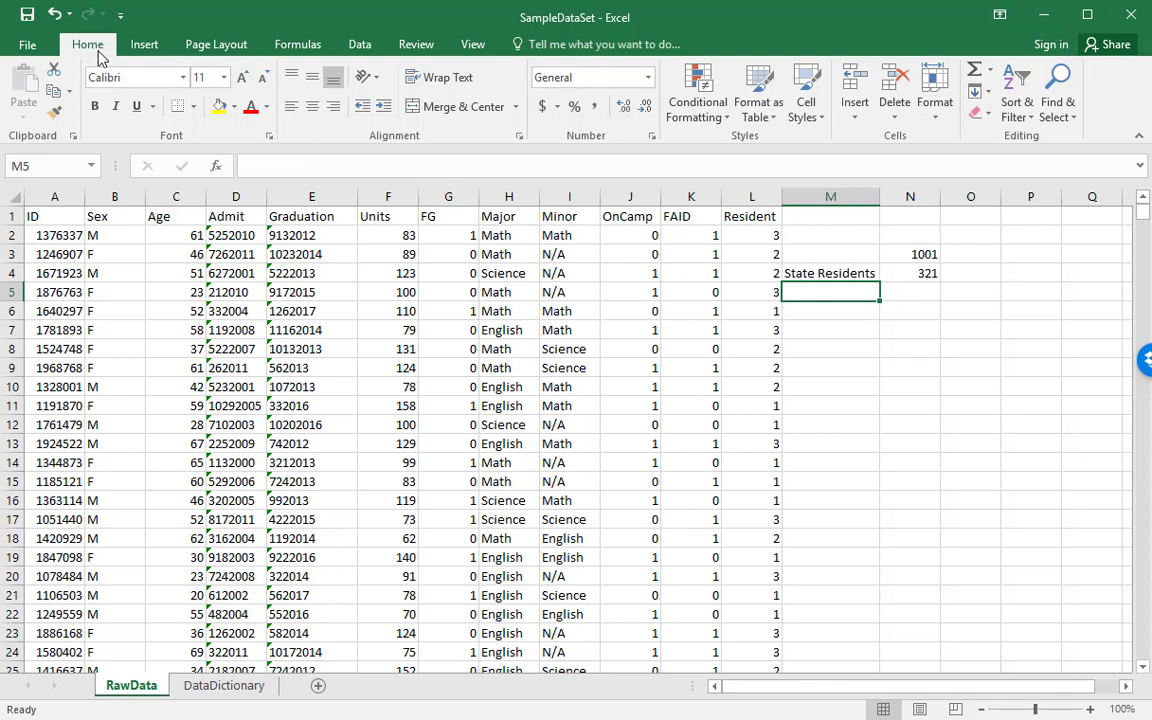
# Step: Turn on filtering for the header row and show only the records whose Resident value is 1
pyautogui.click(1022, 108)
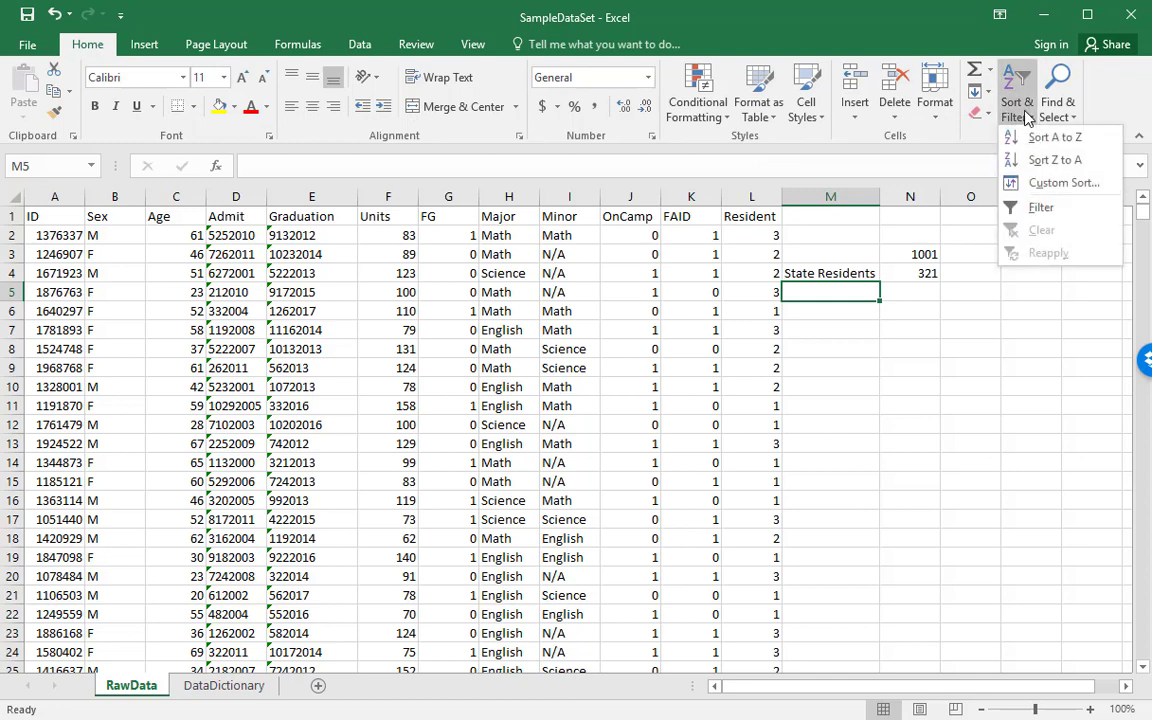
pyautogui.click(1077, 213)
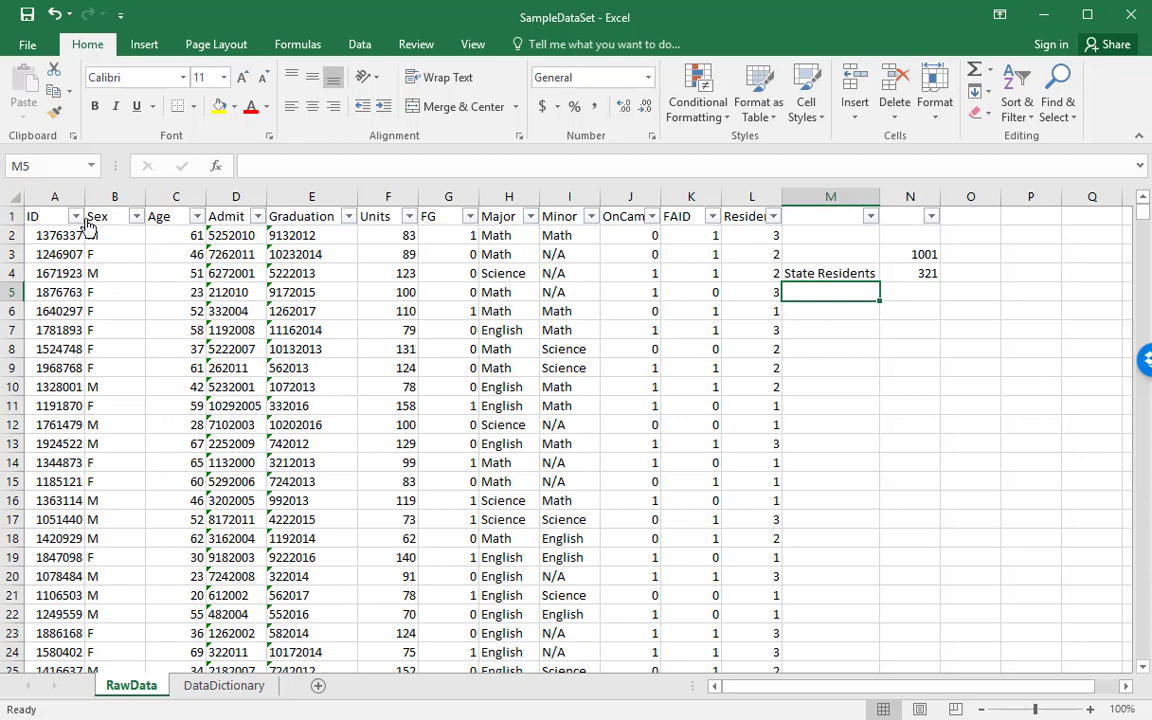
pyautogui.click(773, 217)
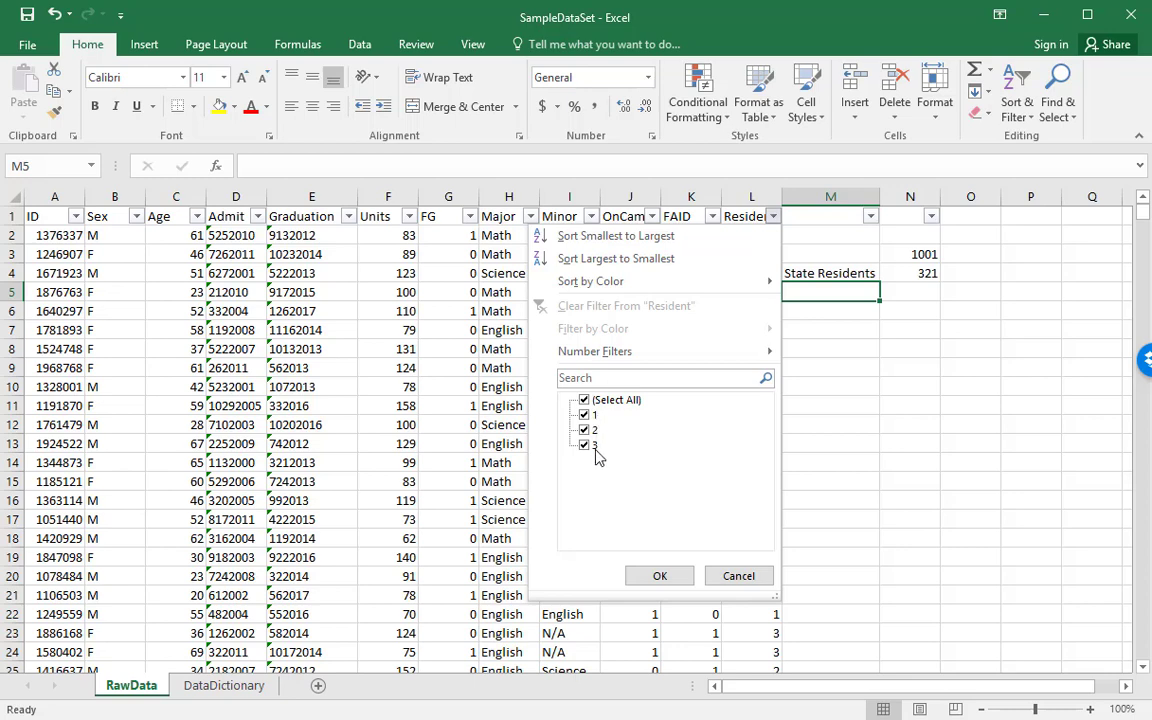
pyautogui.click(585, 401)
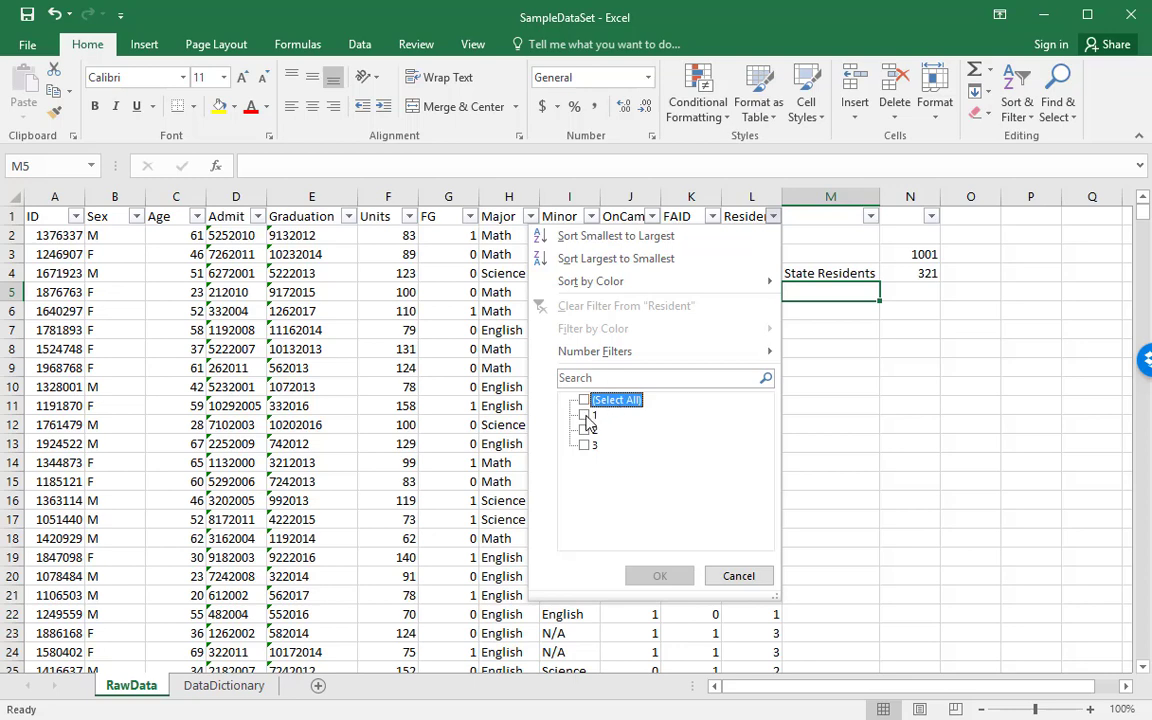
pyautogui.click(586, 416)
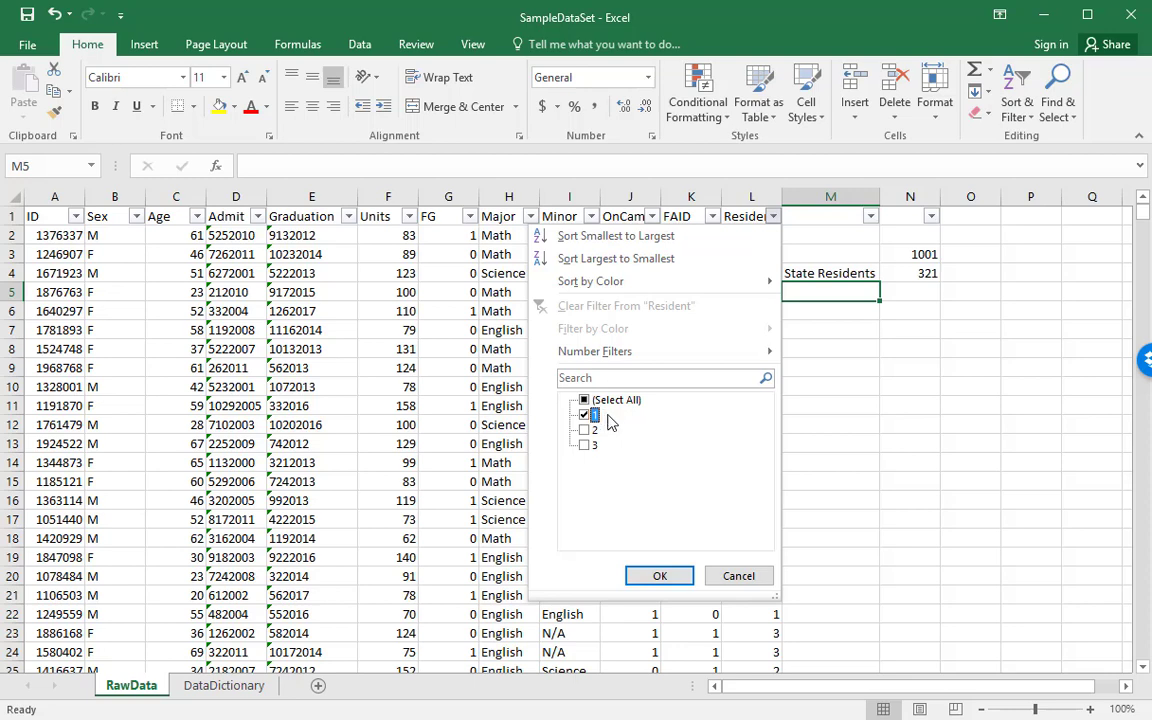
pyautogui.click(660, 577)
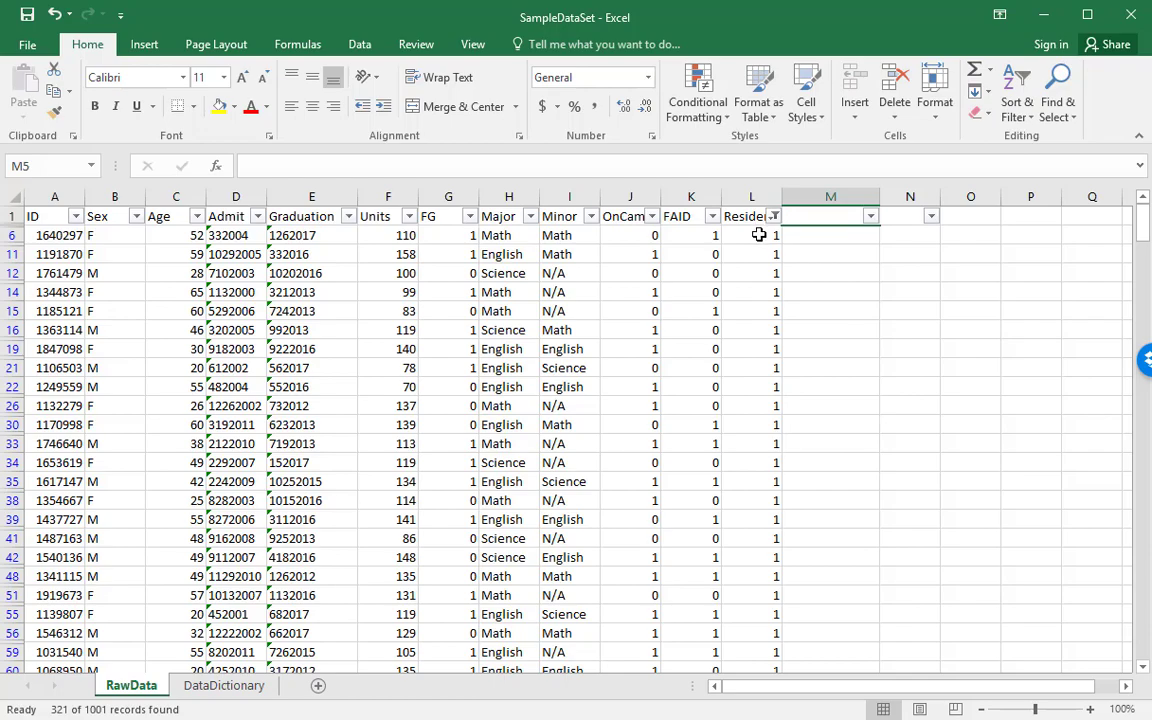
# Step: Look through the filtered Resident records and the area in columns M and N where the counts were placed
pyautogui.scroll(-3, 759, 235)
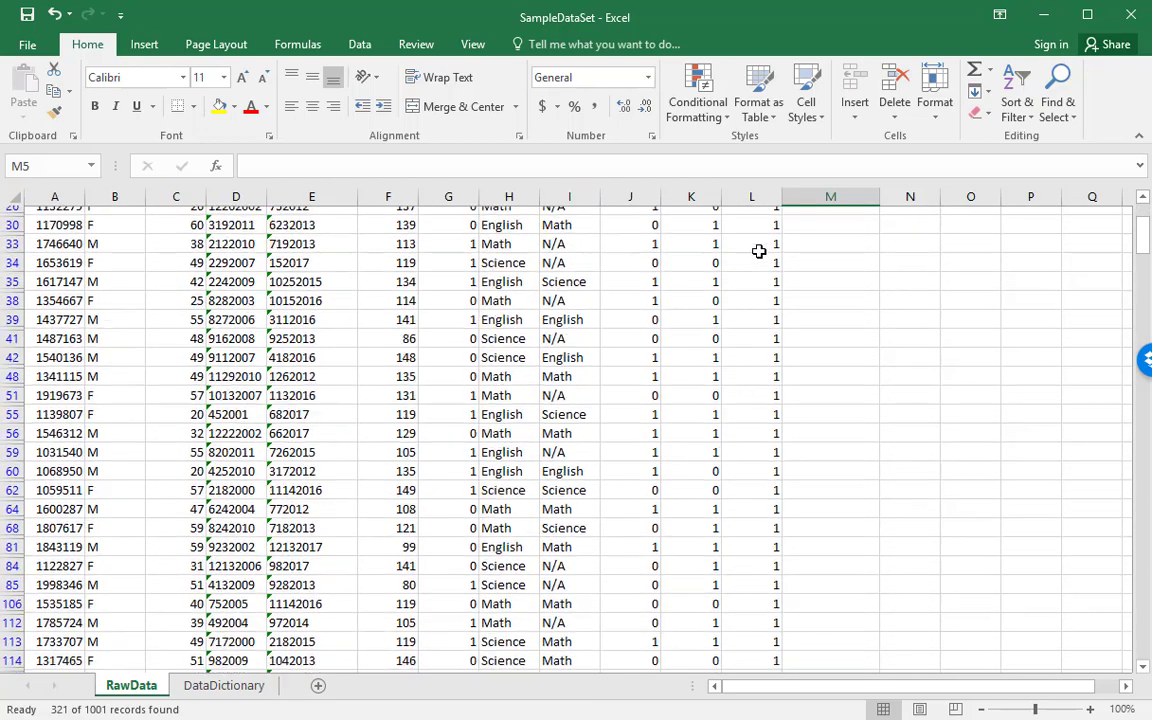
pyautogui.scroll(-10, 759, 253)
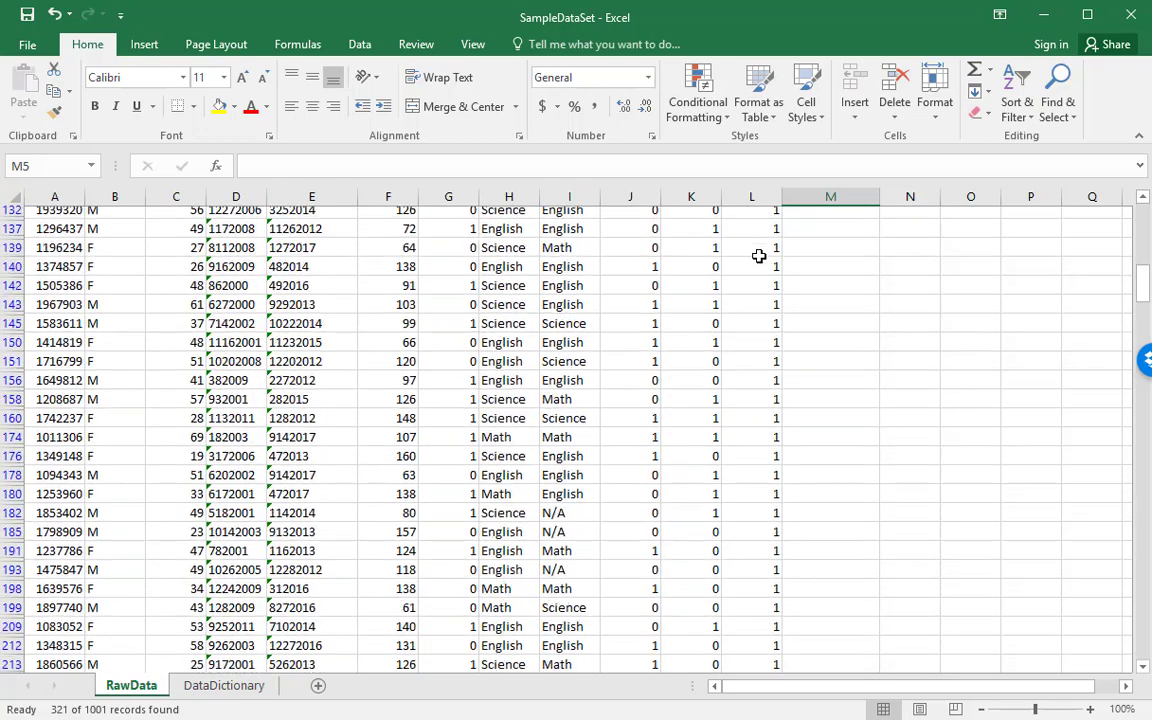
pyautogui.scroll(-20, 759, 256)
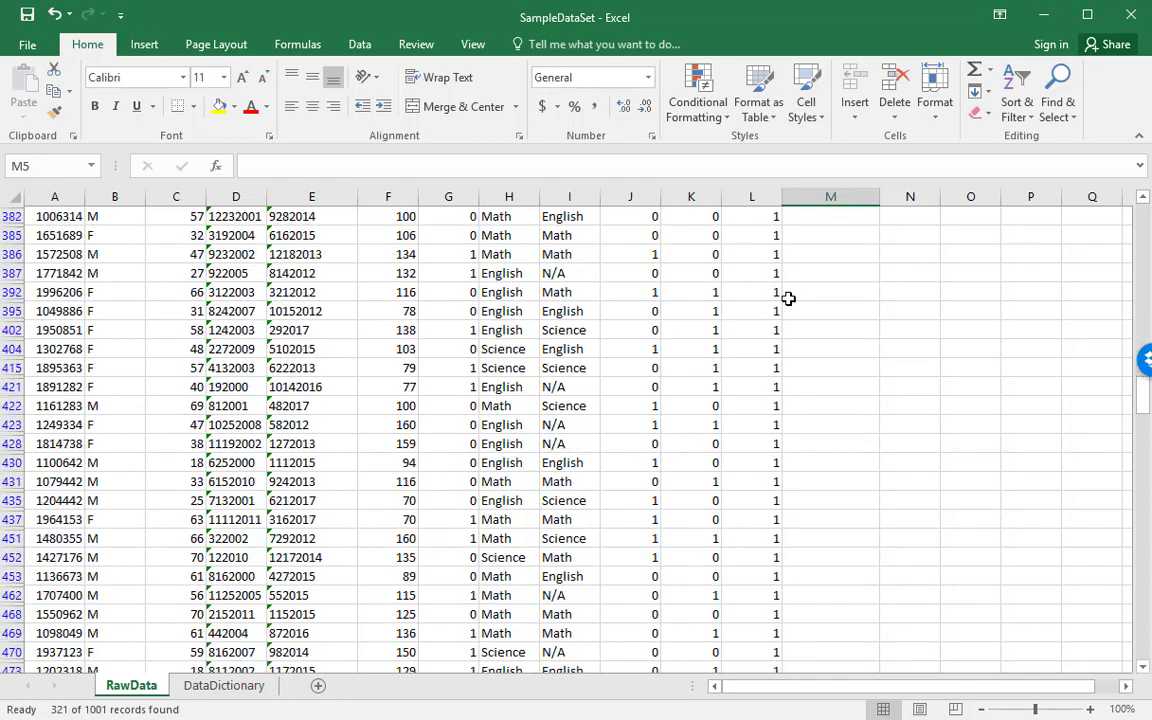
pyautogui.hotkey('ctrl', 'Up')
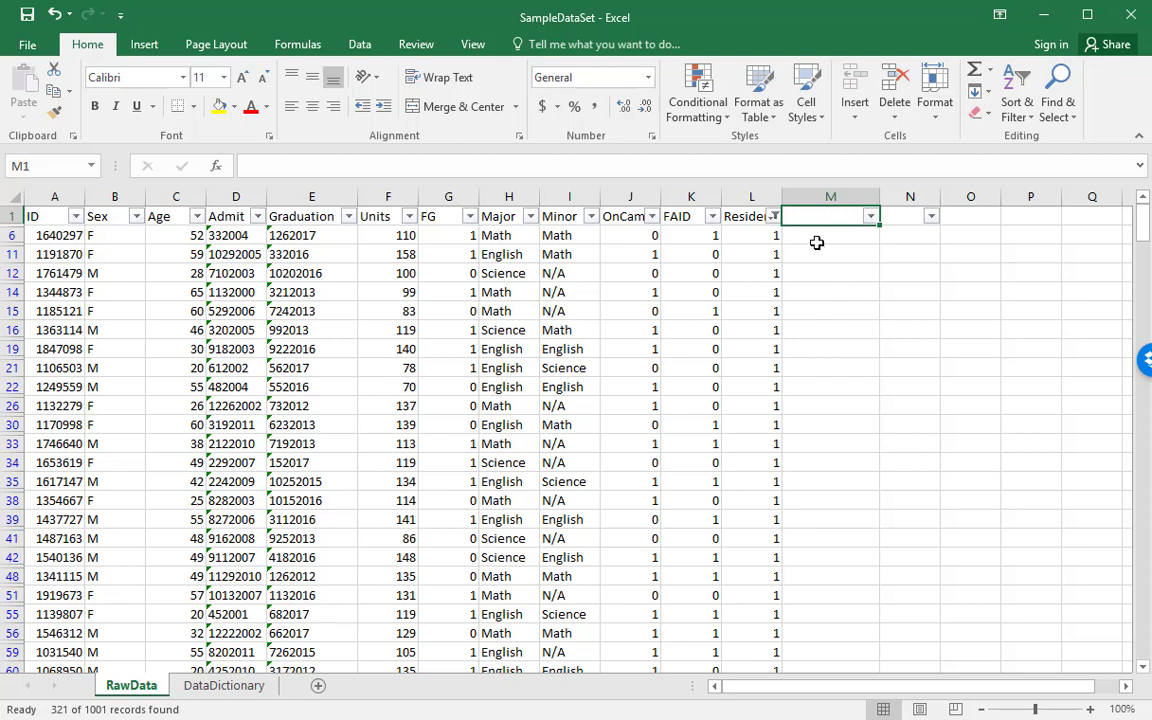
pyautogui.moveTo(828, 257); pyautogui.dragTo(915, 311)
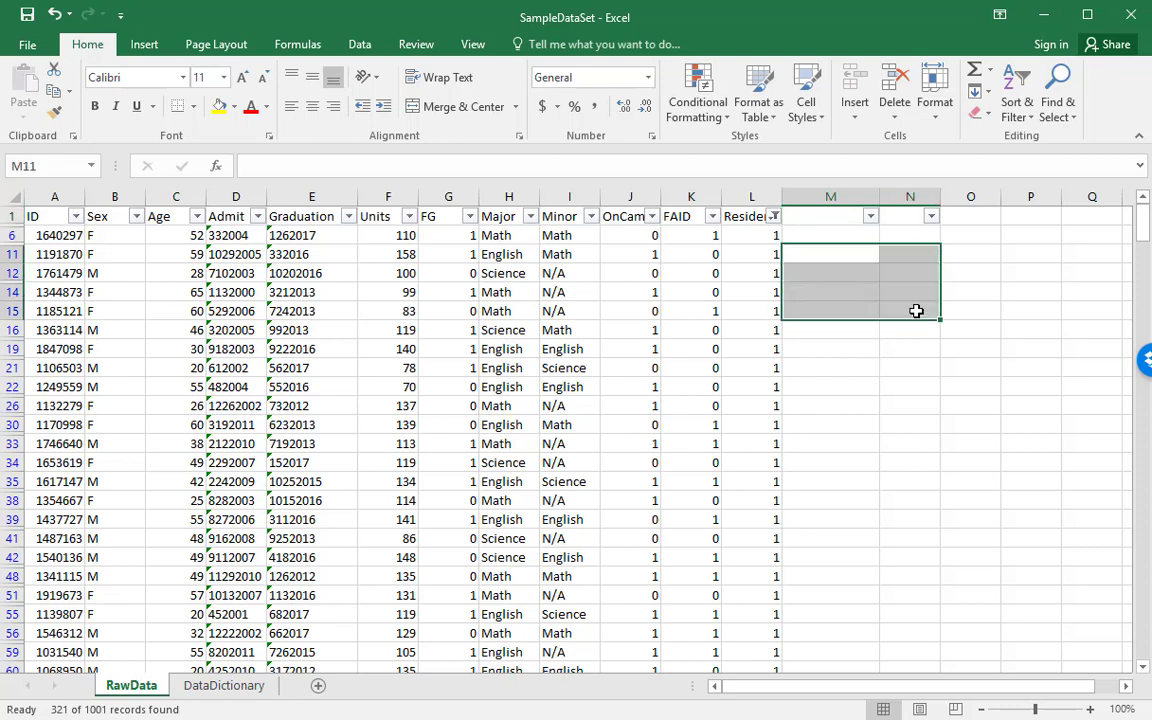
pyautogui.click(925, 272)
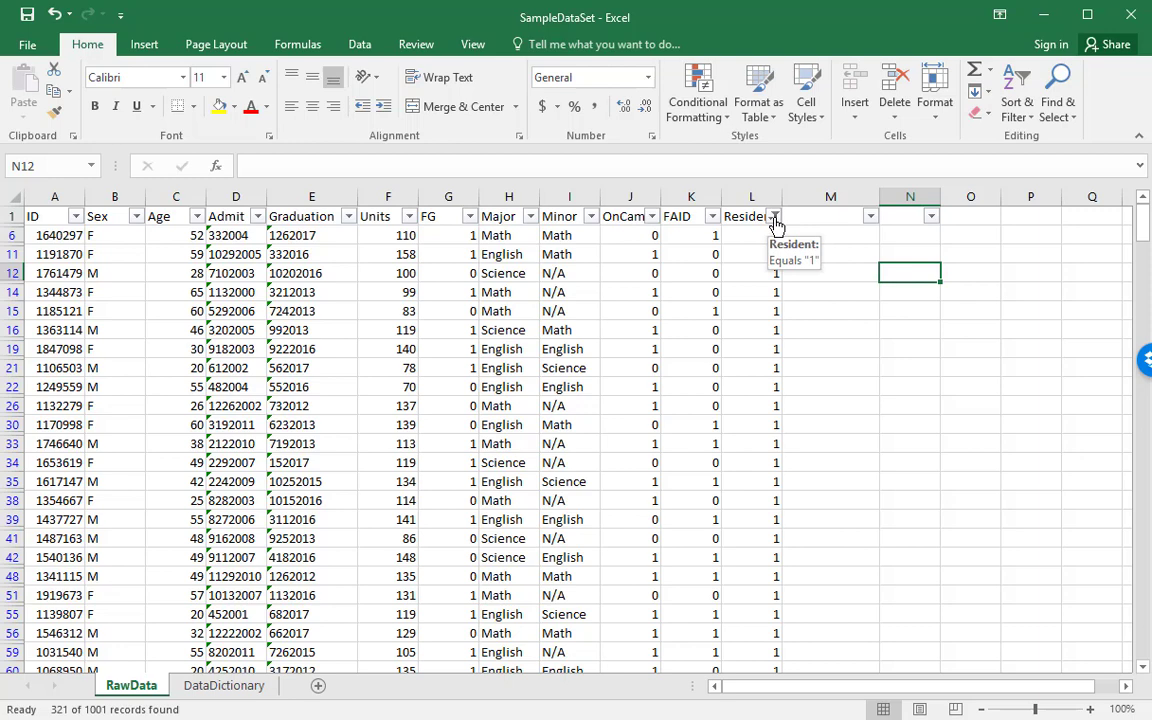
pyautogui.click(762, 272)
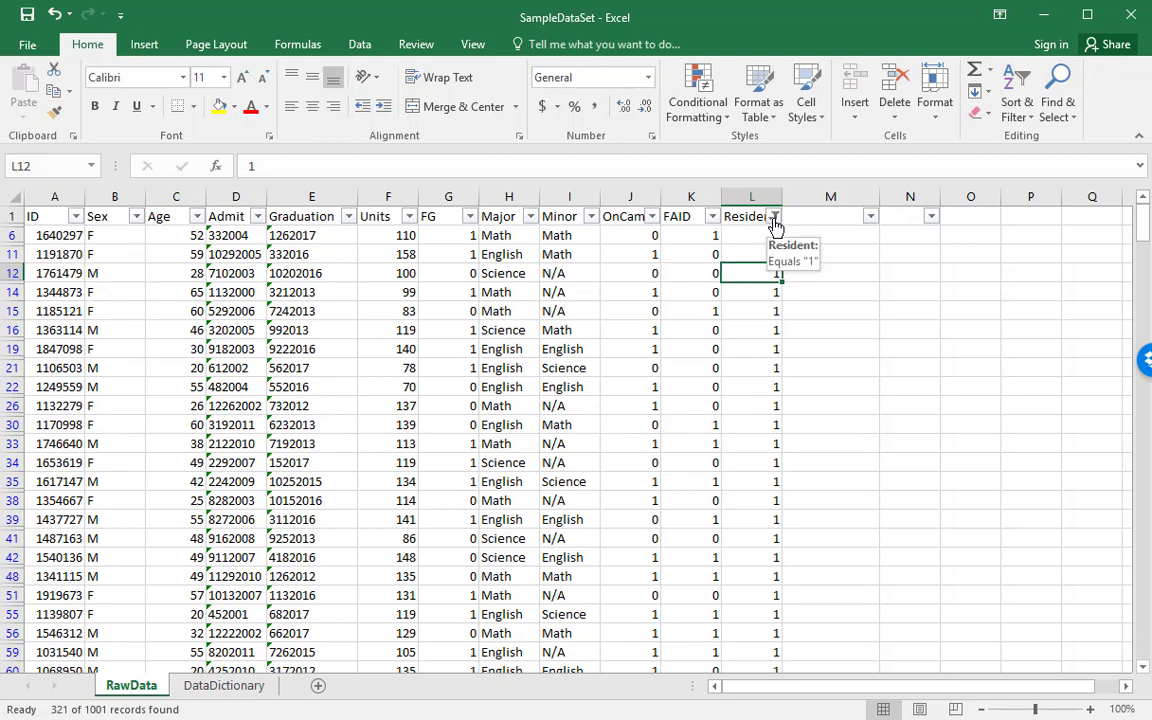
# Step: Show all Resident values again and review the counts in N3 and N4 beside the Resident column
pyautogui.click(774, 217)
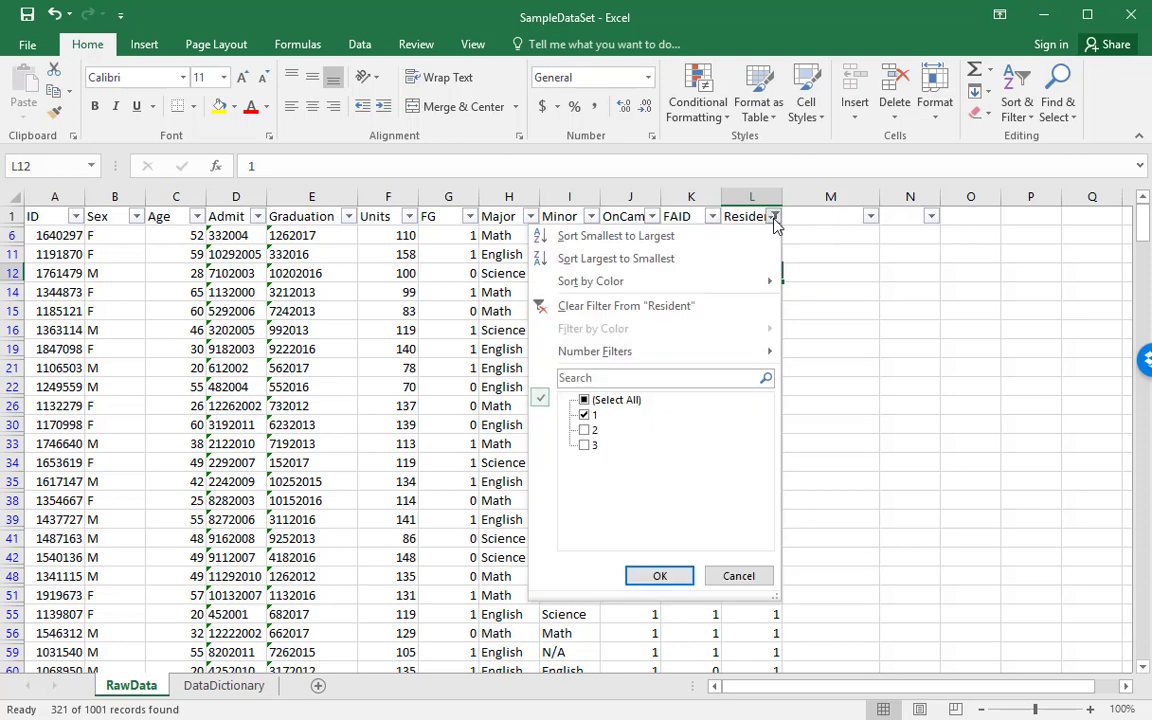
pyautogui.click(586, 401)
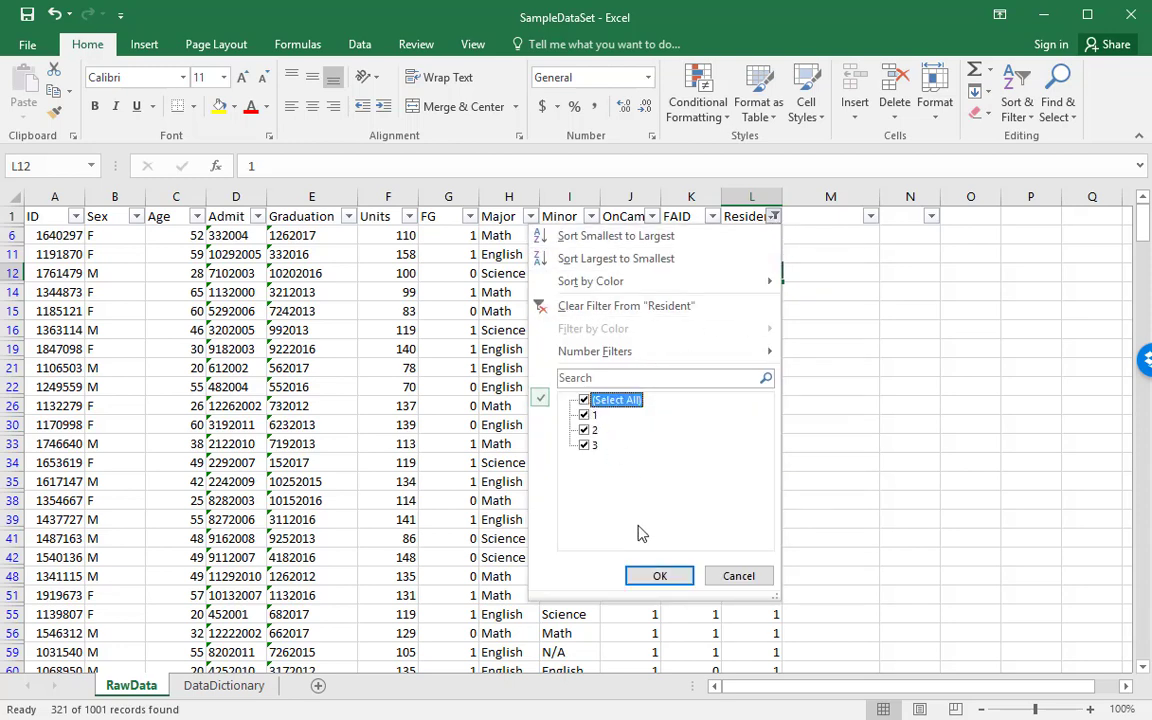
pyautogui.click(659, 576)
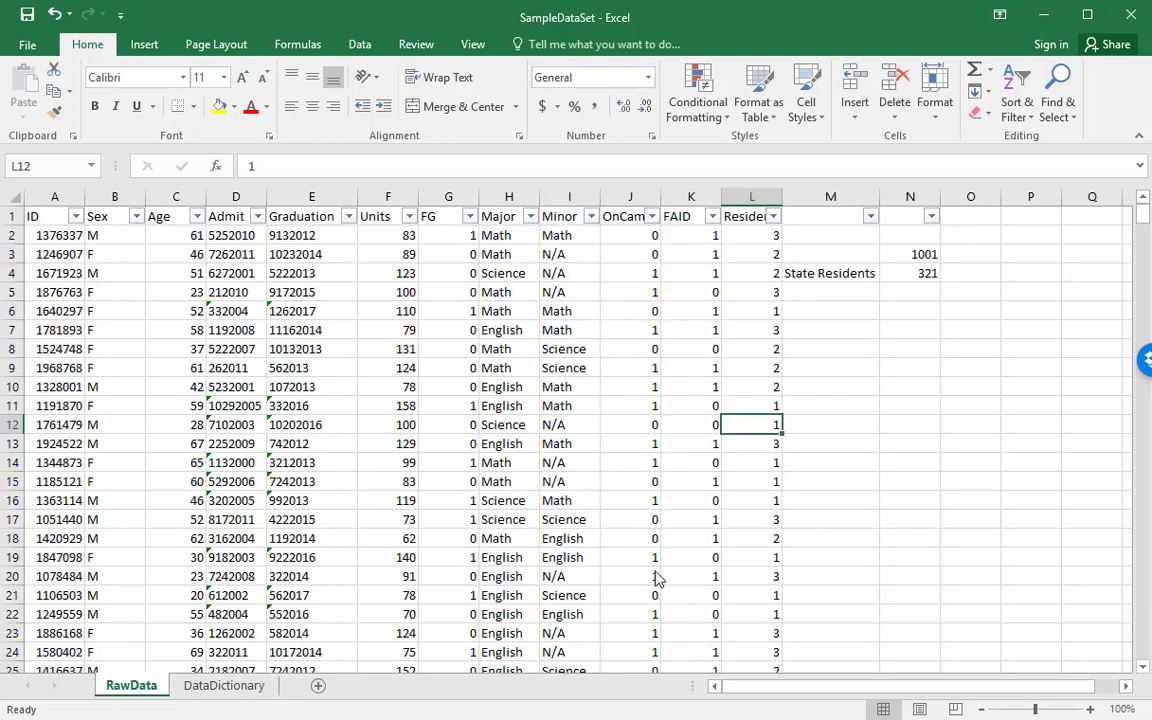
pyautogui.click(929, 258)
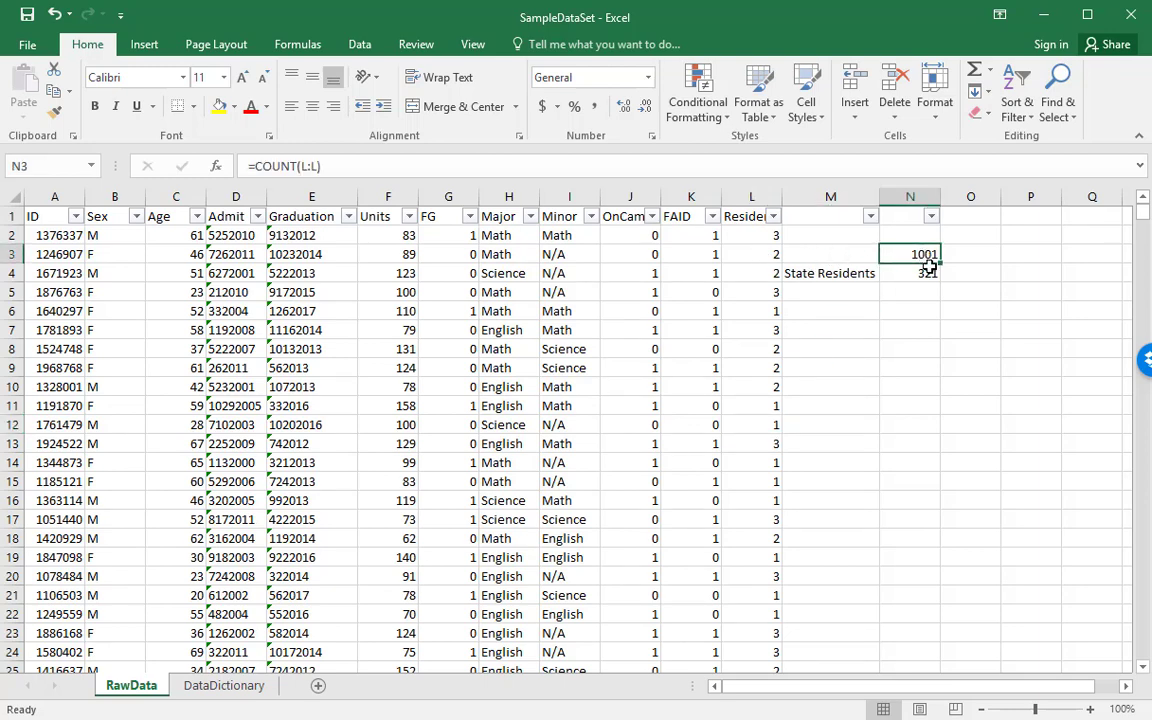
pyautogui.click(765, 255)
pyautogui.click(828, 270)
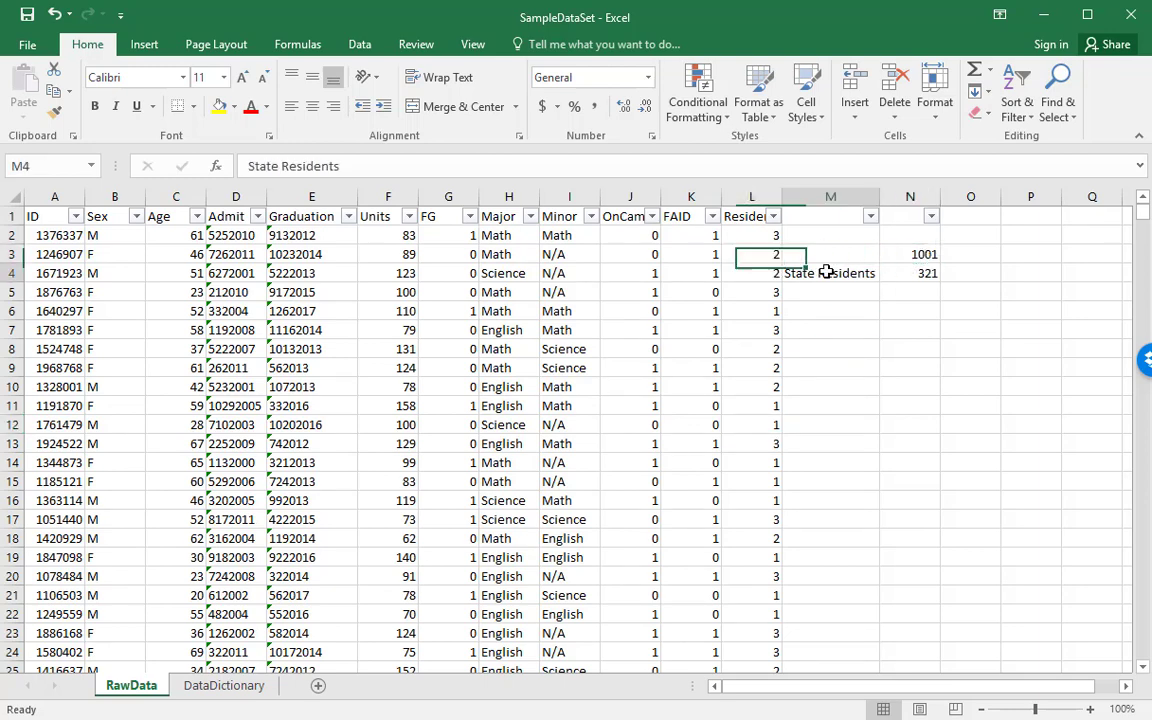
pyautogui.click(928, 275)
pyautogui.click(762, 275)
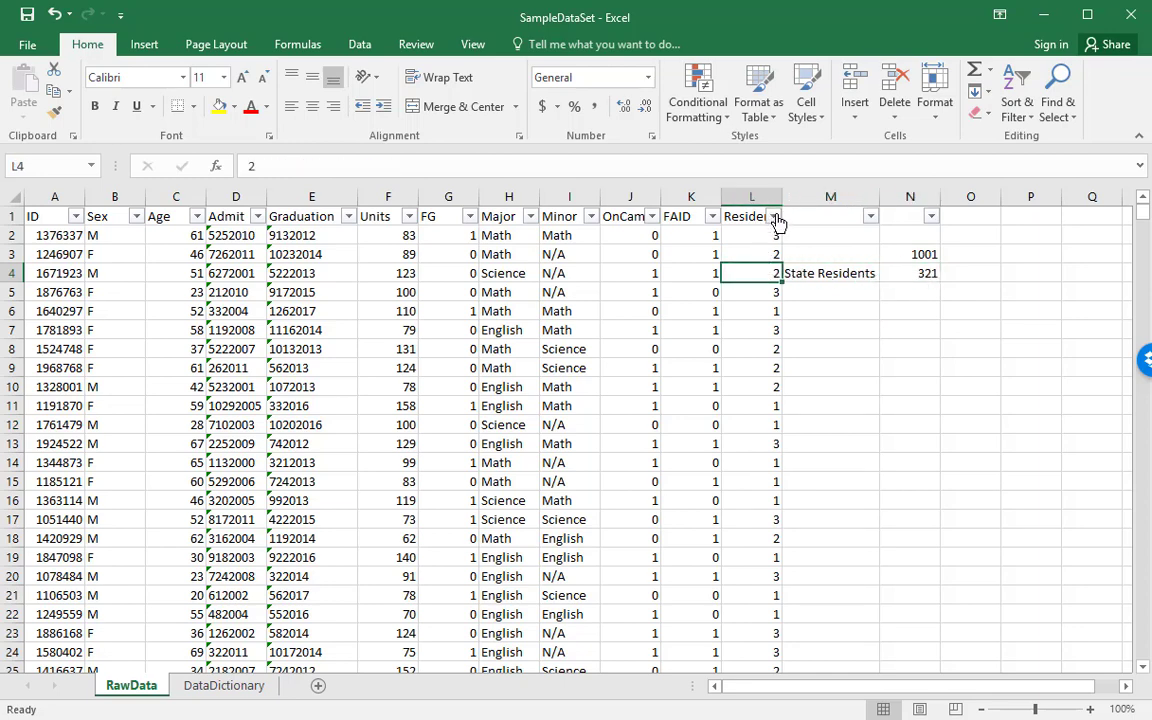
# Step: Filter the Resident column to show only records with the value 2
pyautogui.click(773, 216)
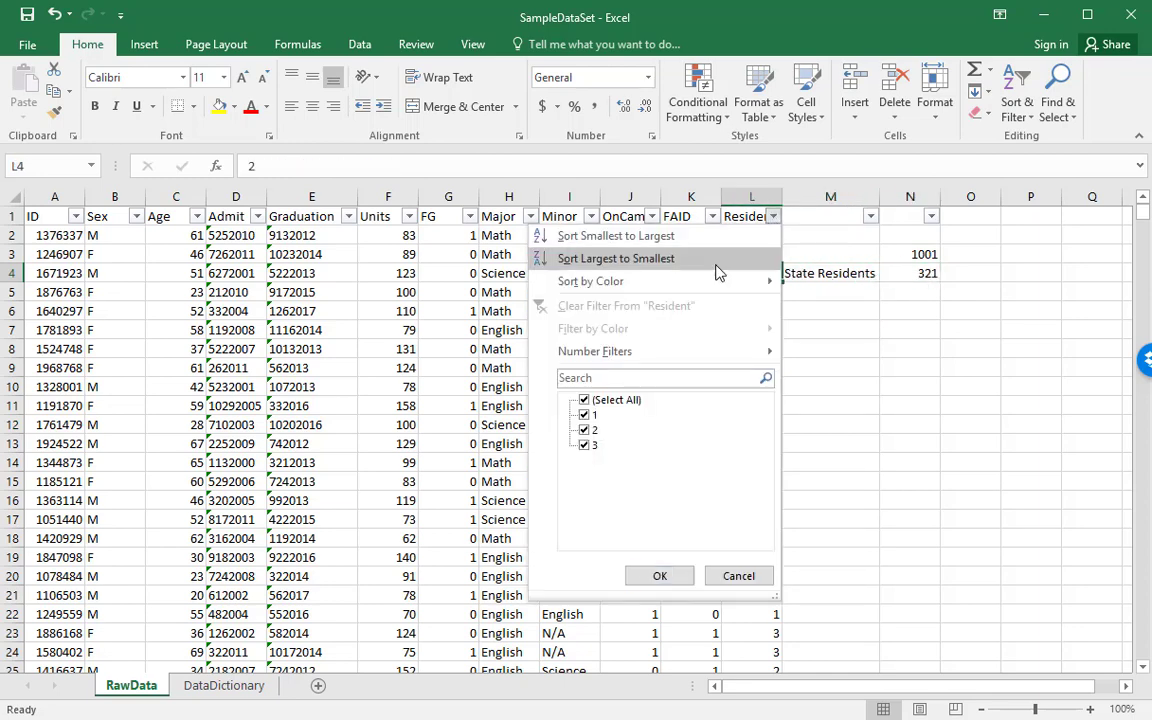
pyautogui.click(584, 414)
pyautogui.click(585, 446)
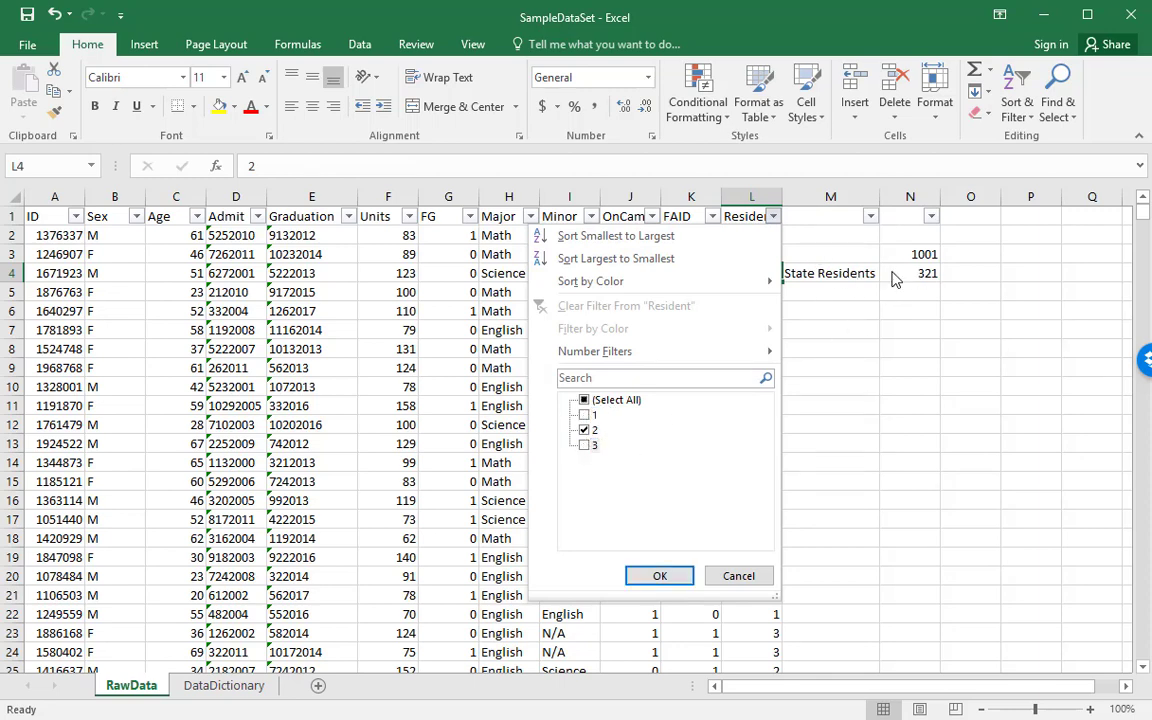
pyautogui.click(660, 577)
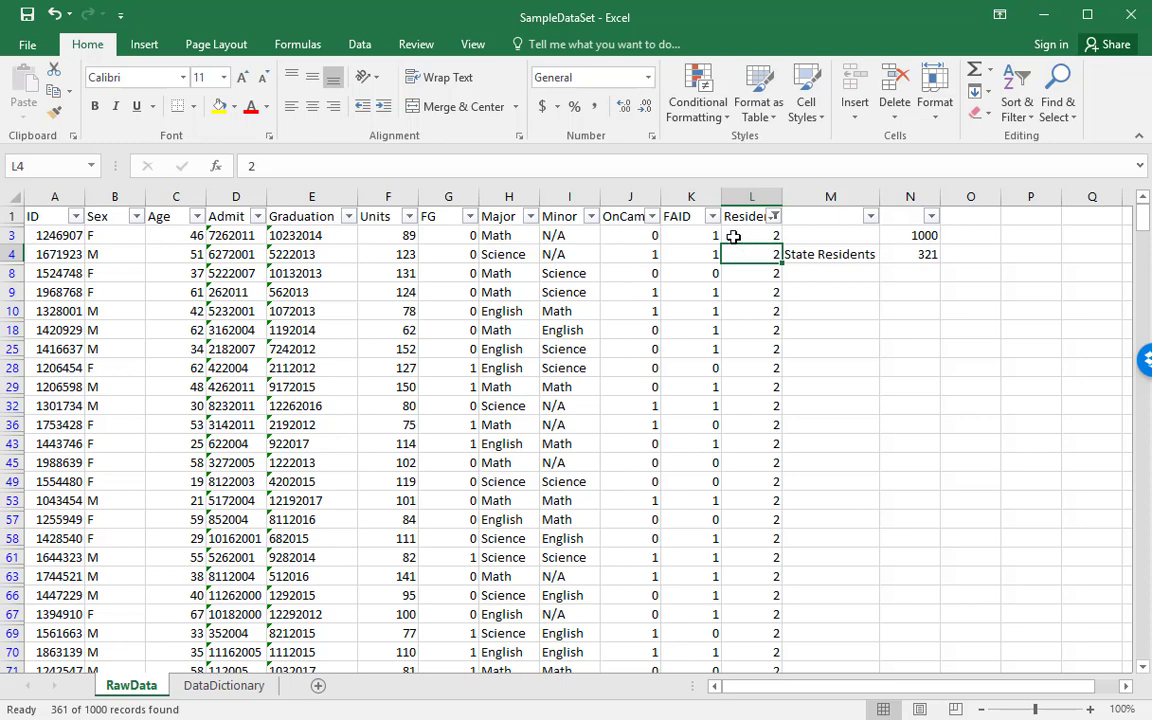
pyautogui.click(775, 216)
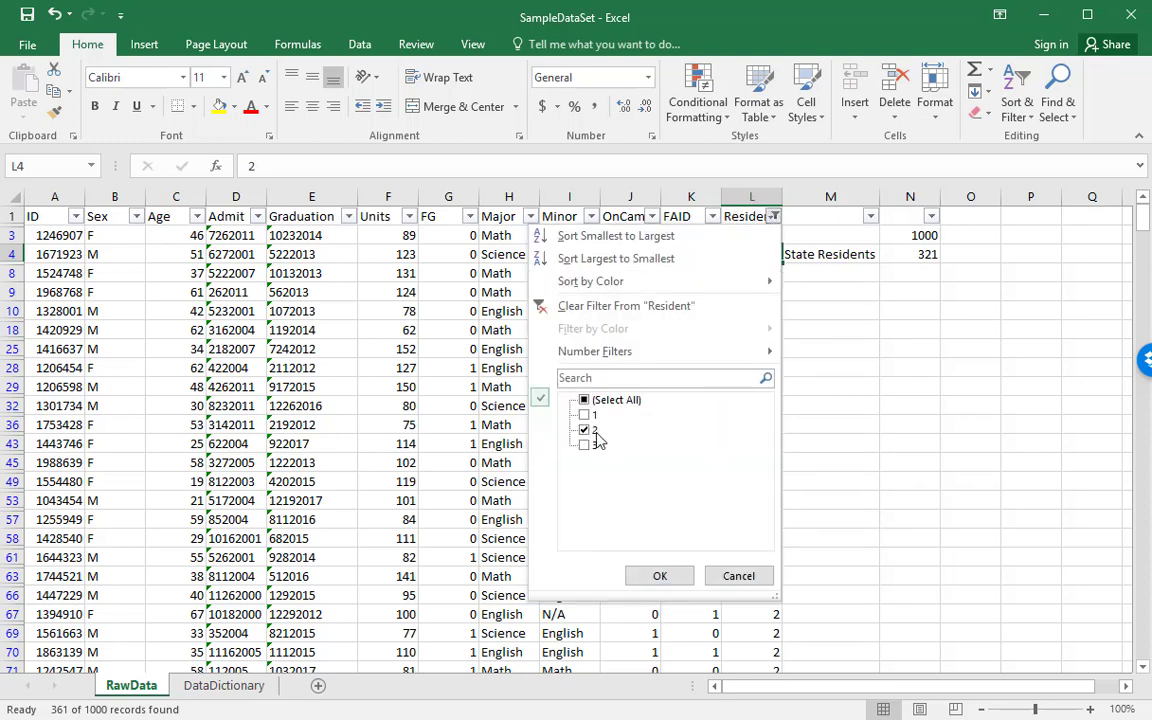
pyautogui.click(670, 576)
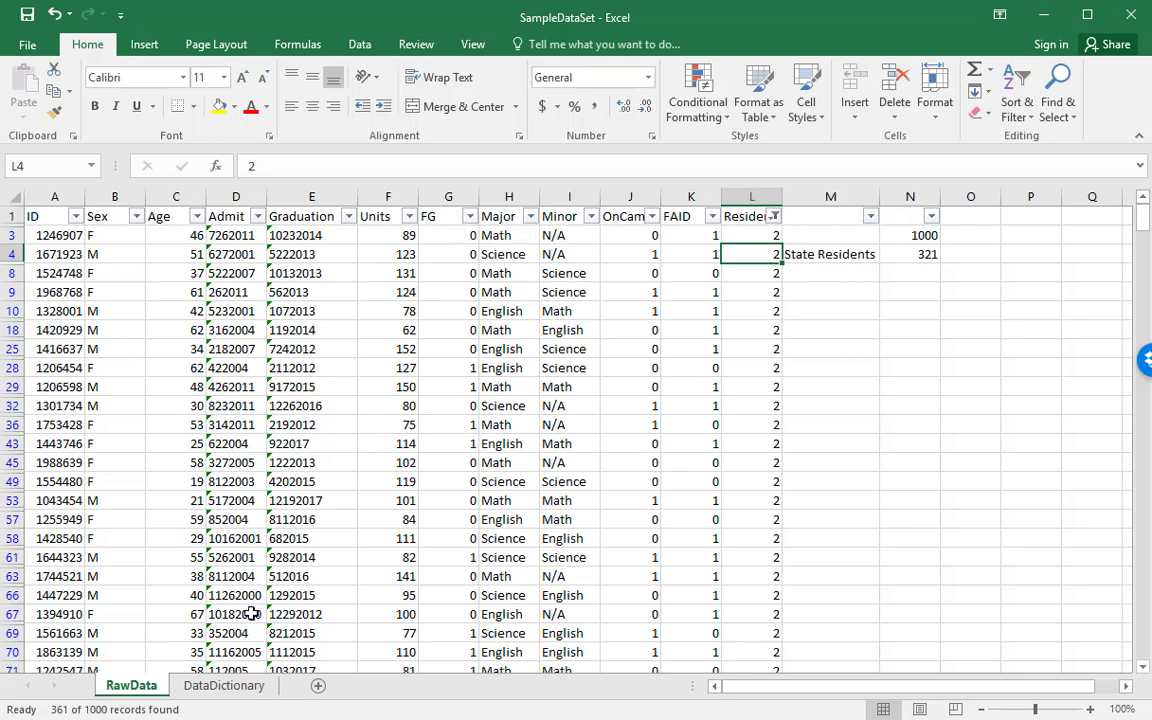
# Step: Narrow the filtered records to those with the value 1 in the FG column and look over the list
pyautogui.click(469, 217)
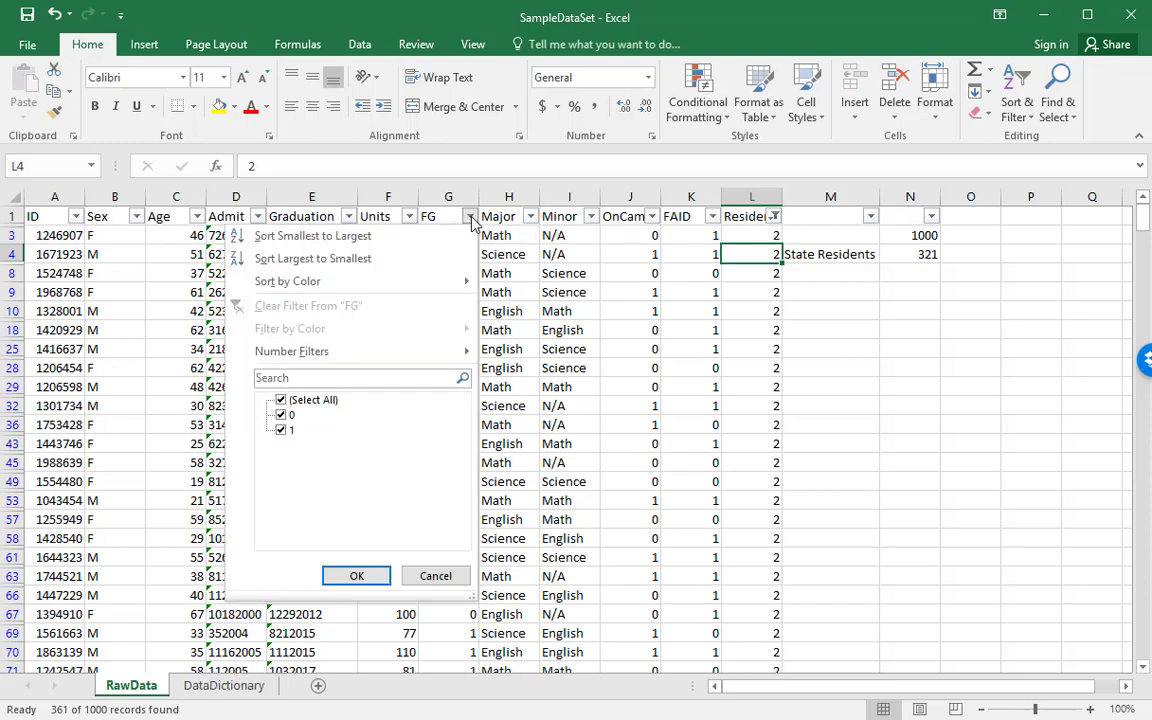
pyautogui.click(304, 420)
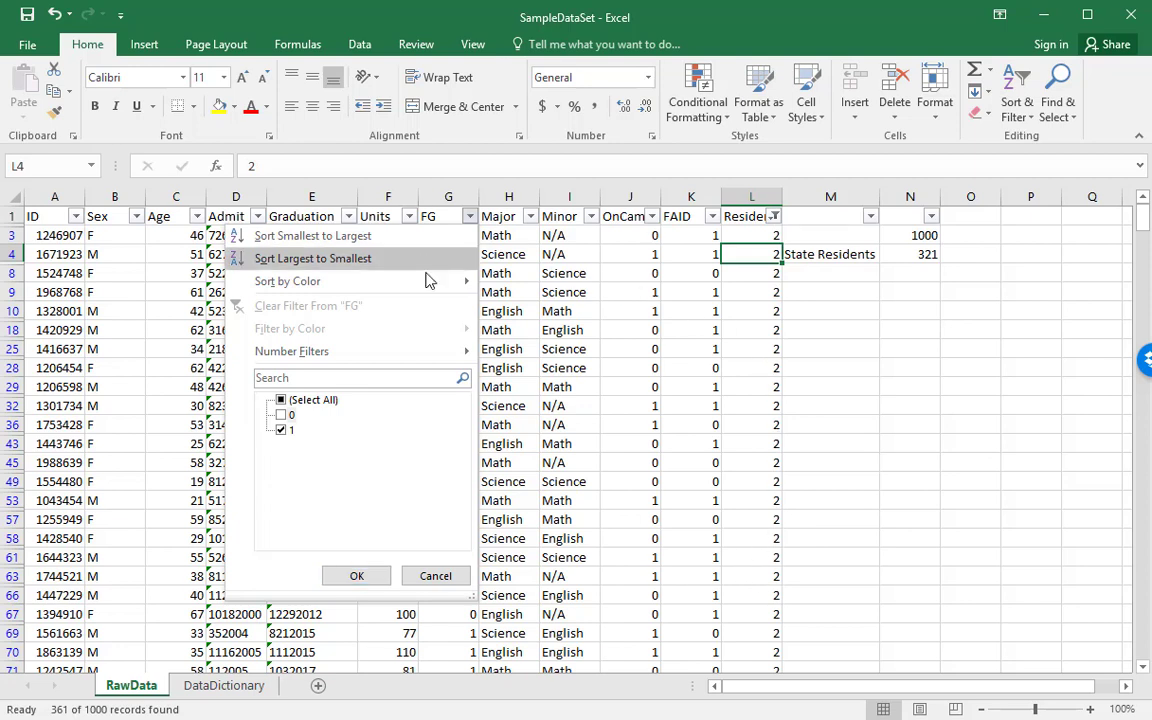
pyautogui.click(358, 577)
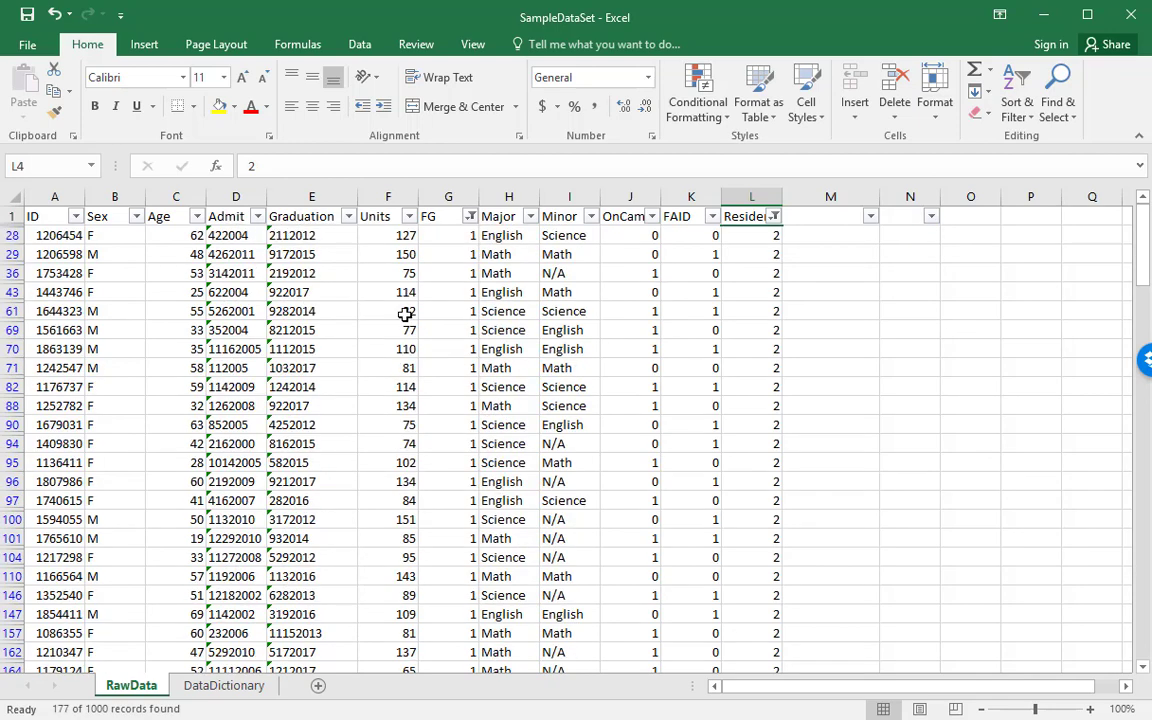
pyautogui.scroll(-1, 345, 280)
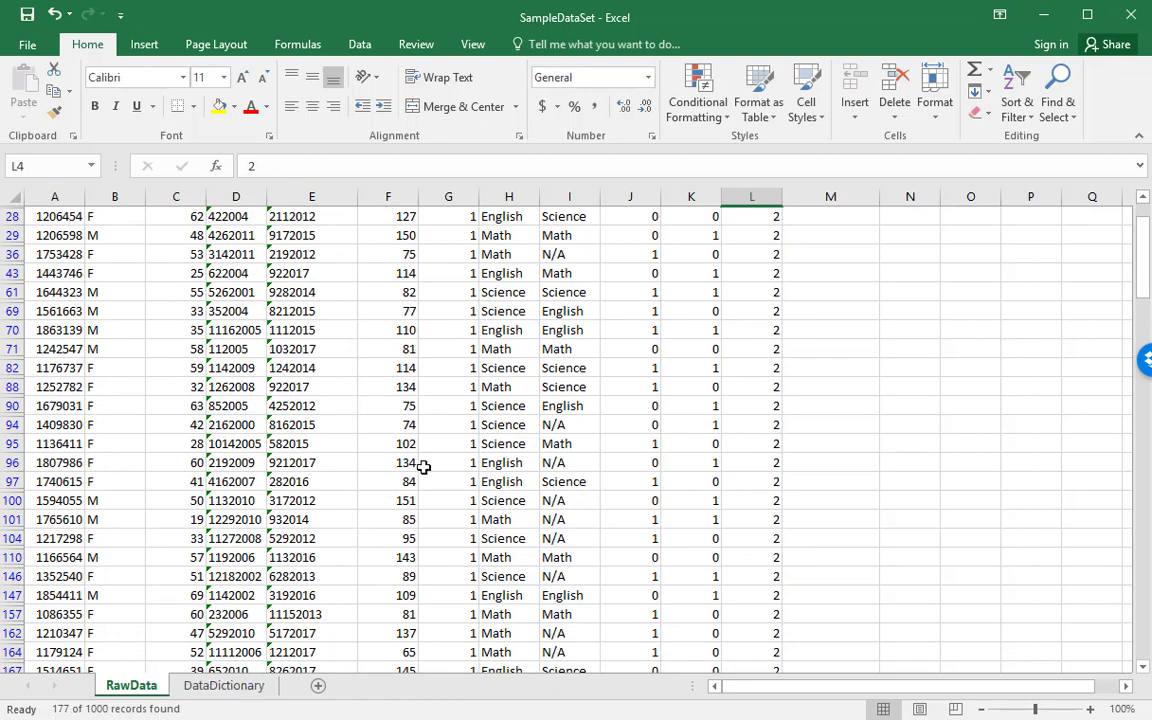
pyautogui.scroll(1, 471, 453)
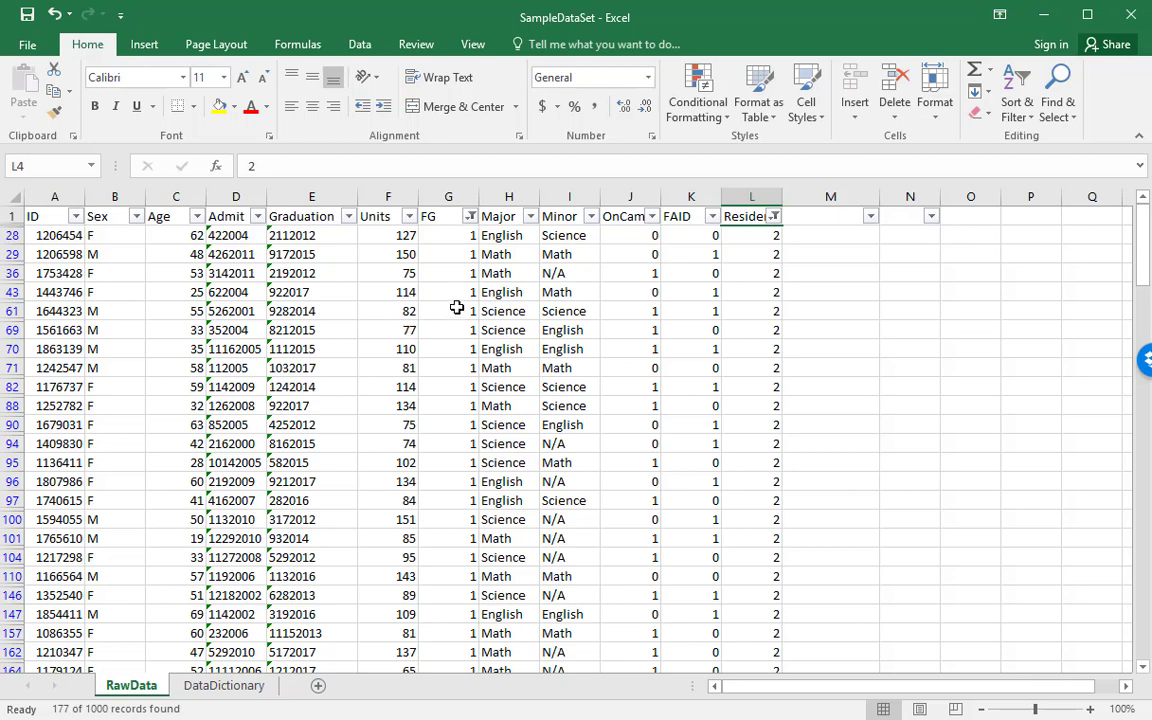
# Step: Filter the Major column to Math only, excluding English and Science
pyautogui.click(530, 216)
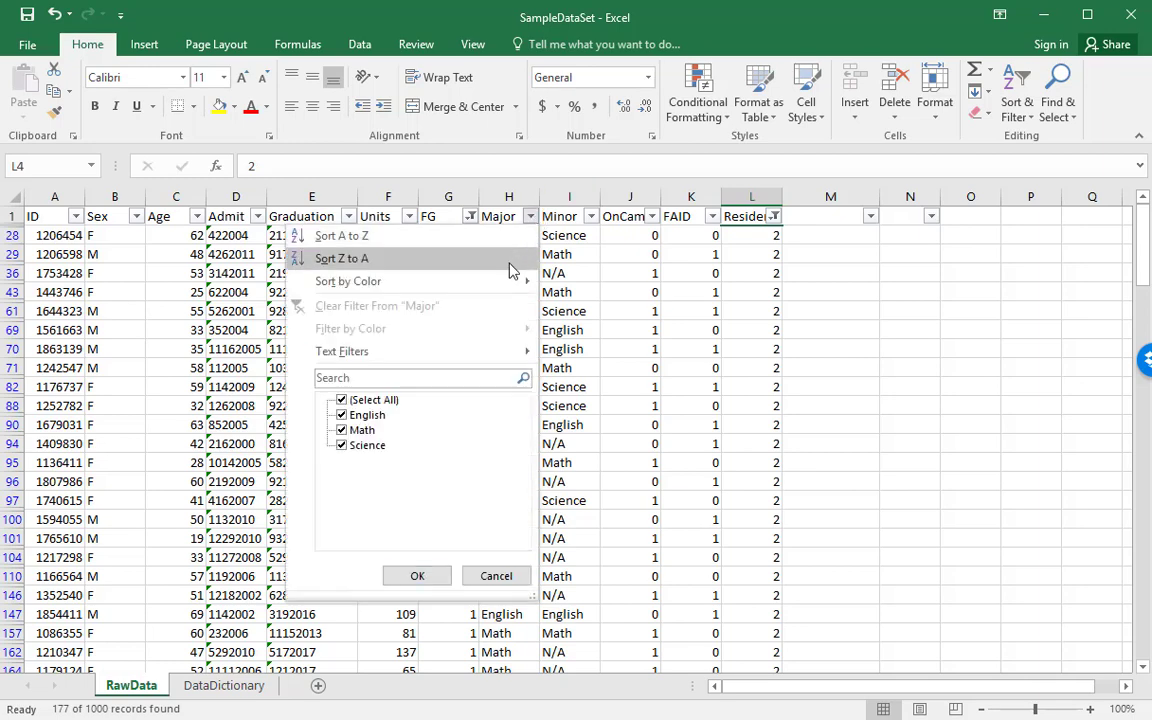
pyautogui.click(345, 450)
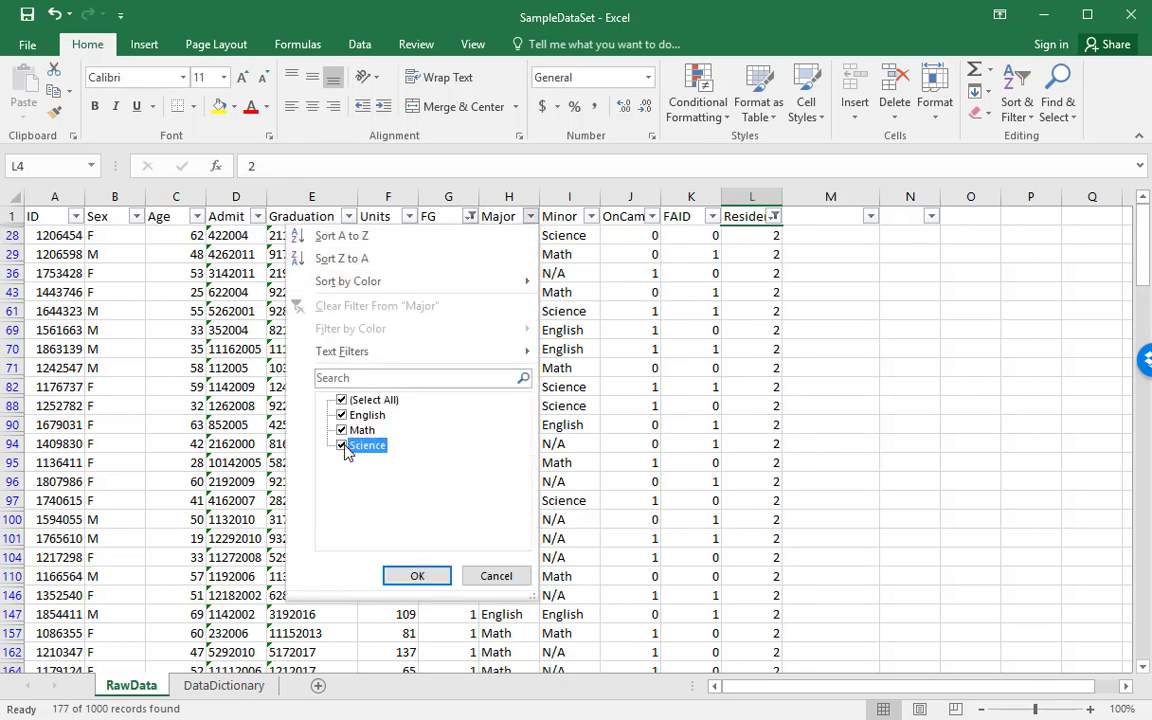
pyautogui.click(343, 416)
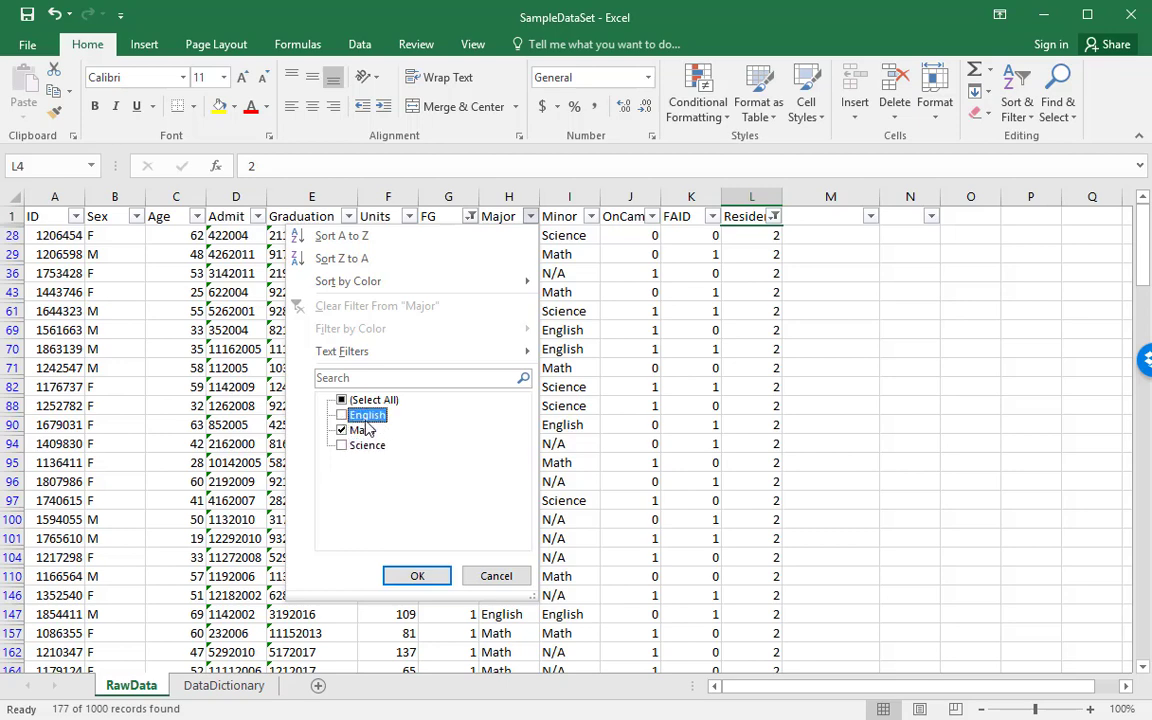
pyautogui.click(417, 576)
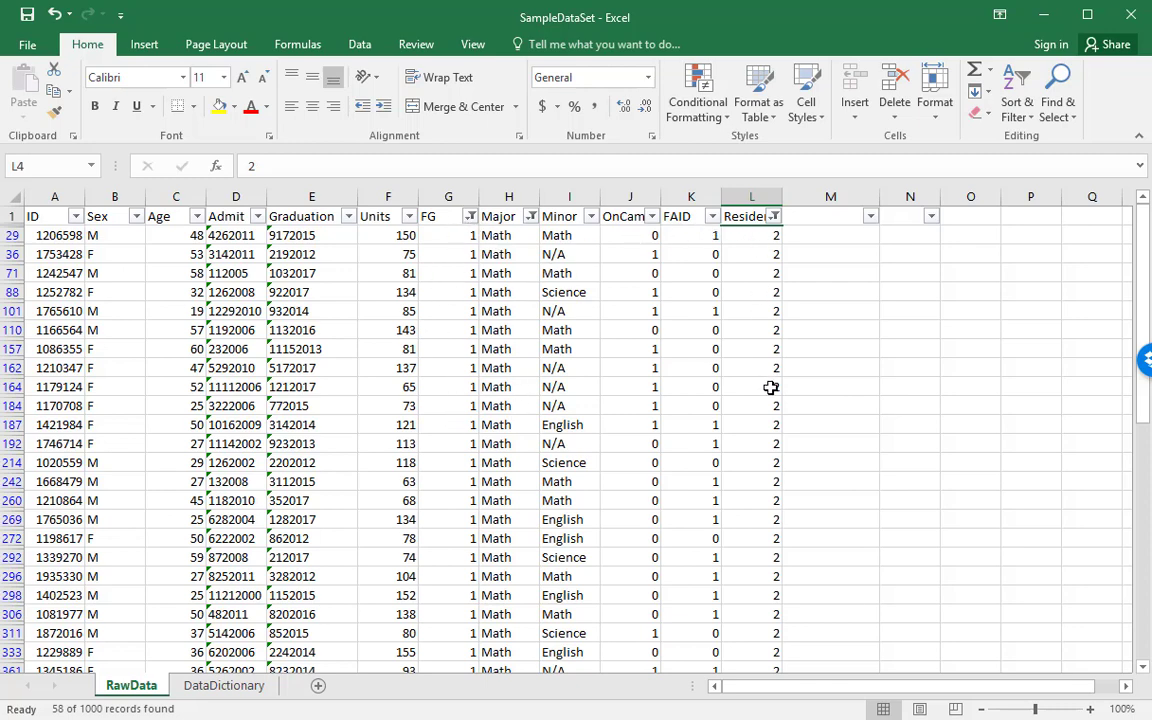
# Step: Narrow the filtered records to those with the value 1 in both the FAID and OnCamp columns
pyautogui.click(711, 216)
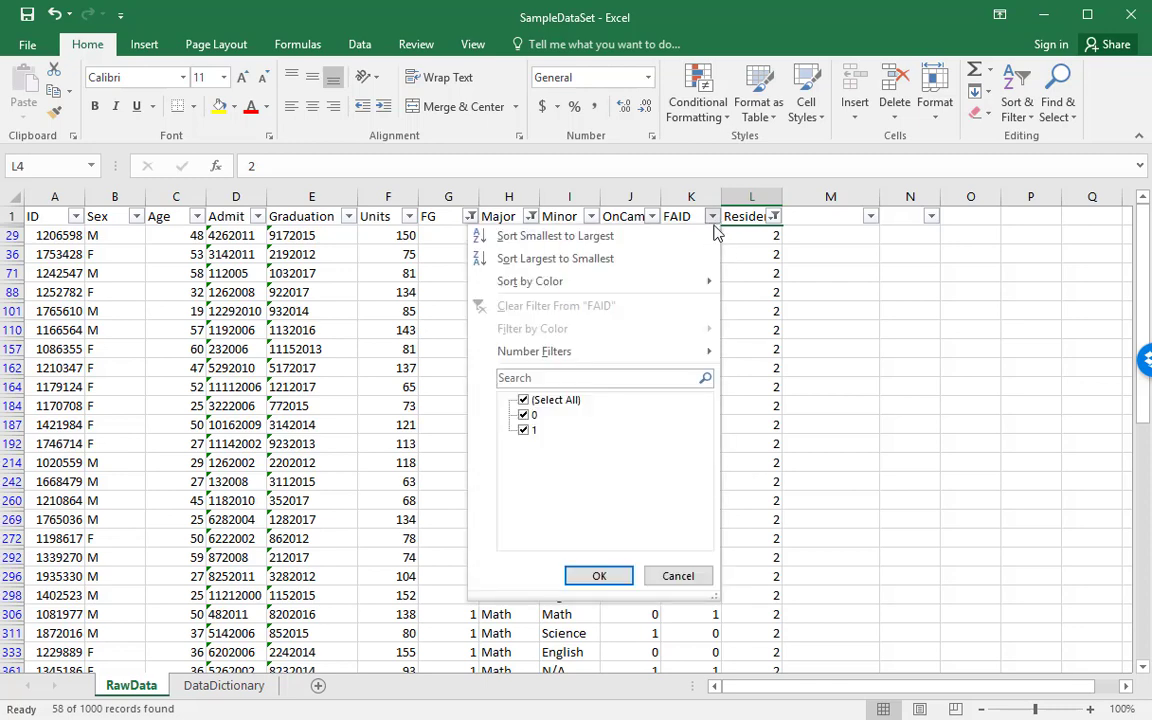
pyautogui.click(523, 414)
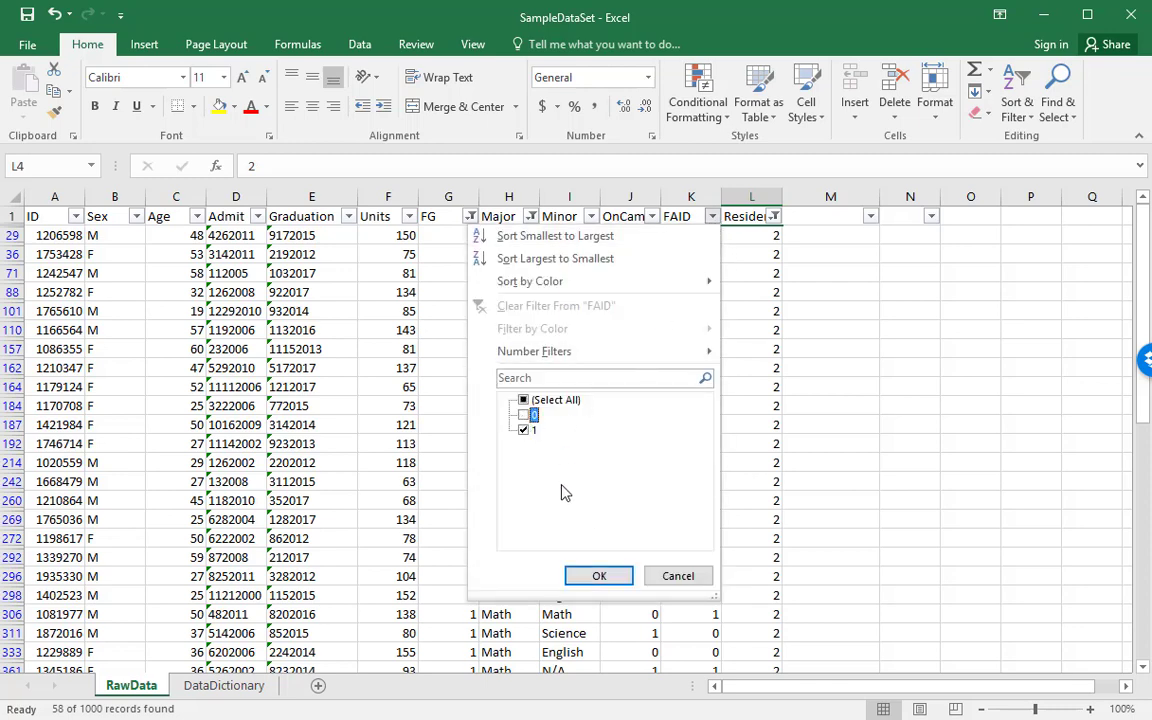
pyautogui.click(616, 576)
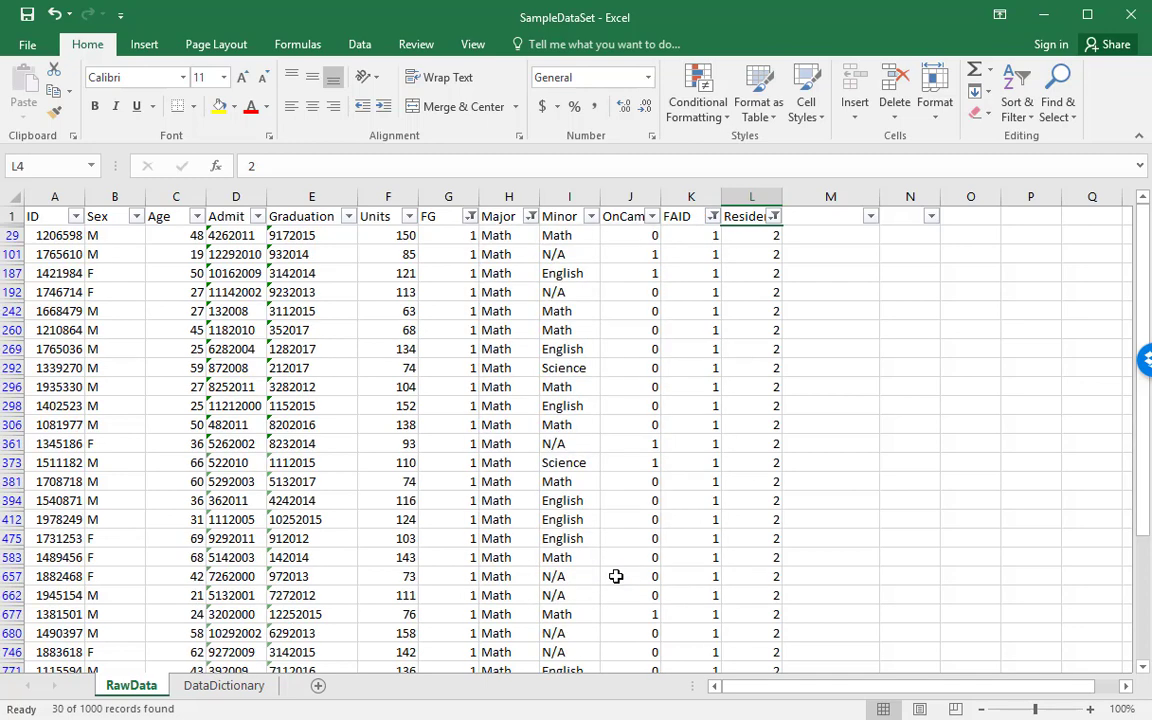
pyautogui.click(651, 216)
pyautogui.click(463, 415)
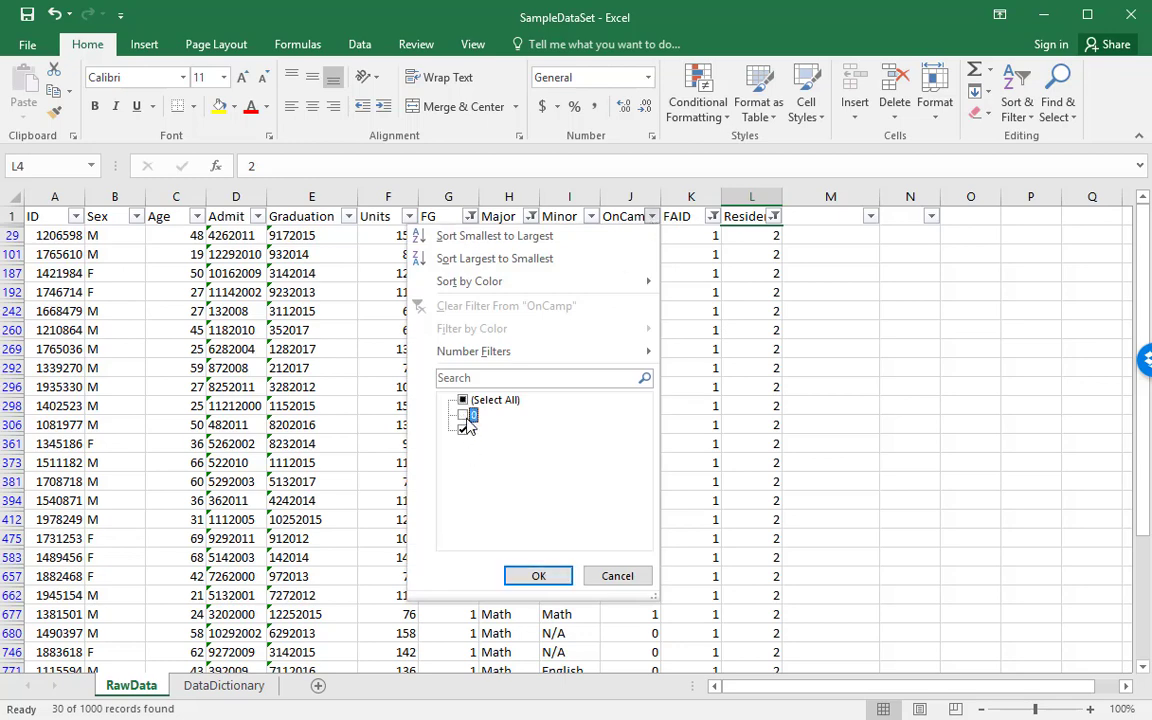
pyautogui.click(545, 577)
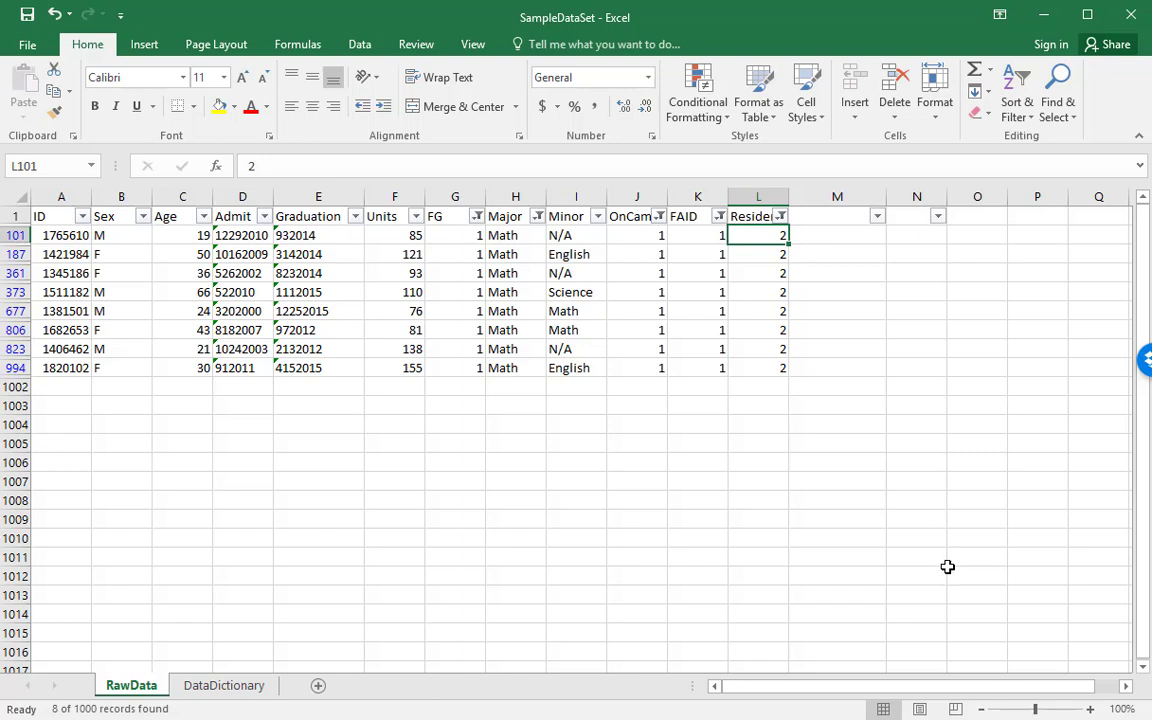
# Step: Show all values again in the Resident, FAID and OnCamp columns
pyautogui.click(780, 216)
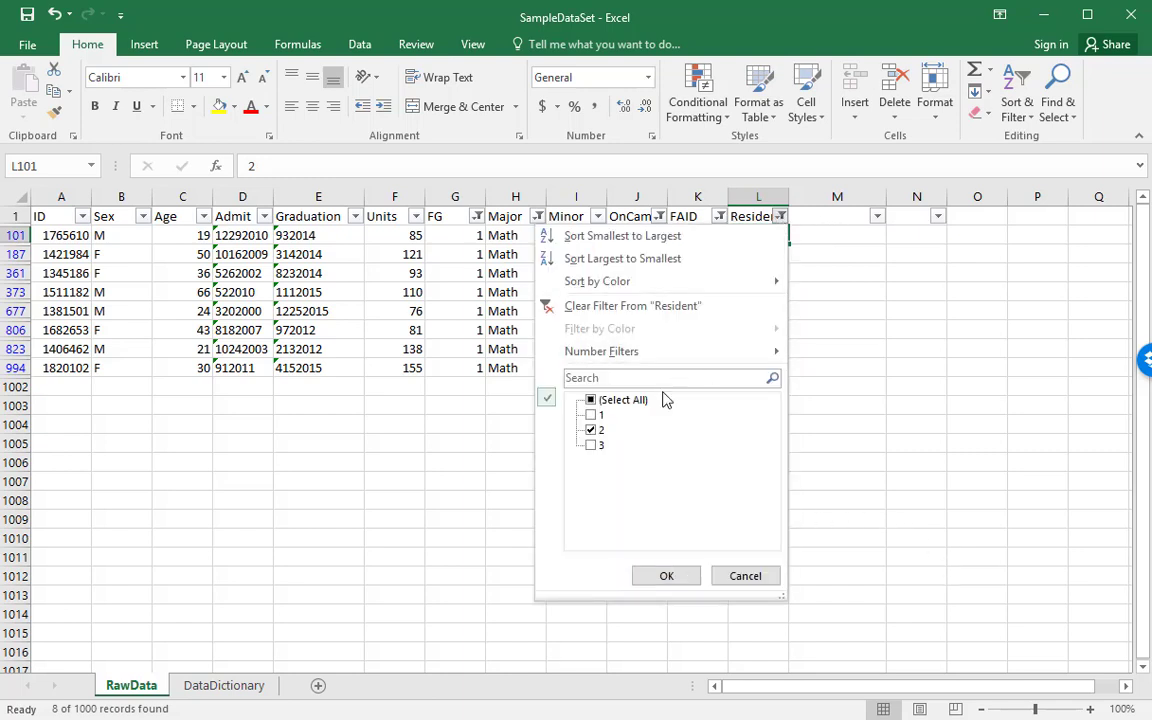
pyautogui.click(591, 400)
pyautogui.click(666, 580)
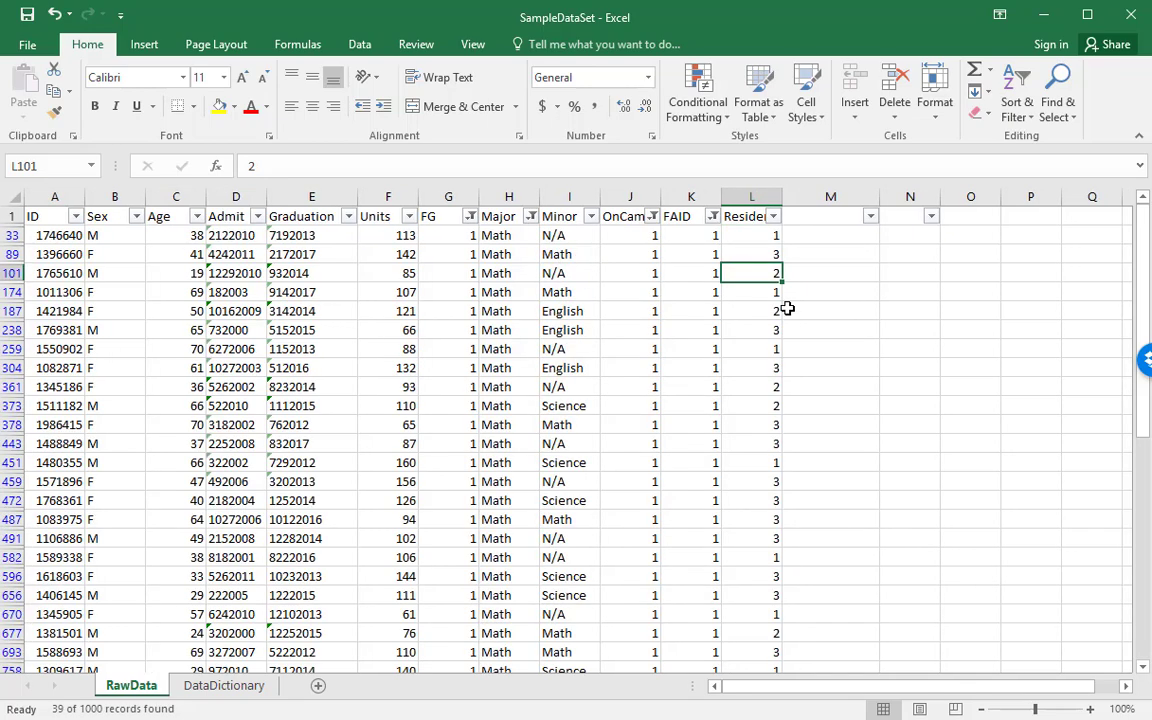
pyautogui.click(713, 216)
pyautogui.click(570, 400)
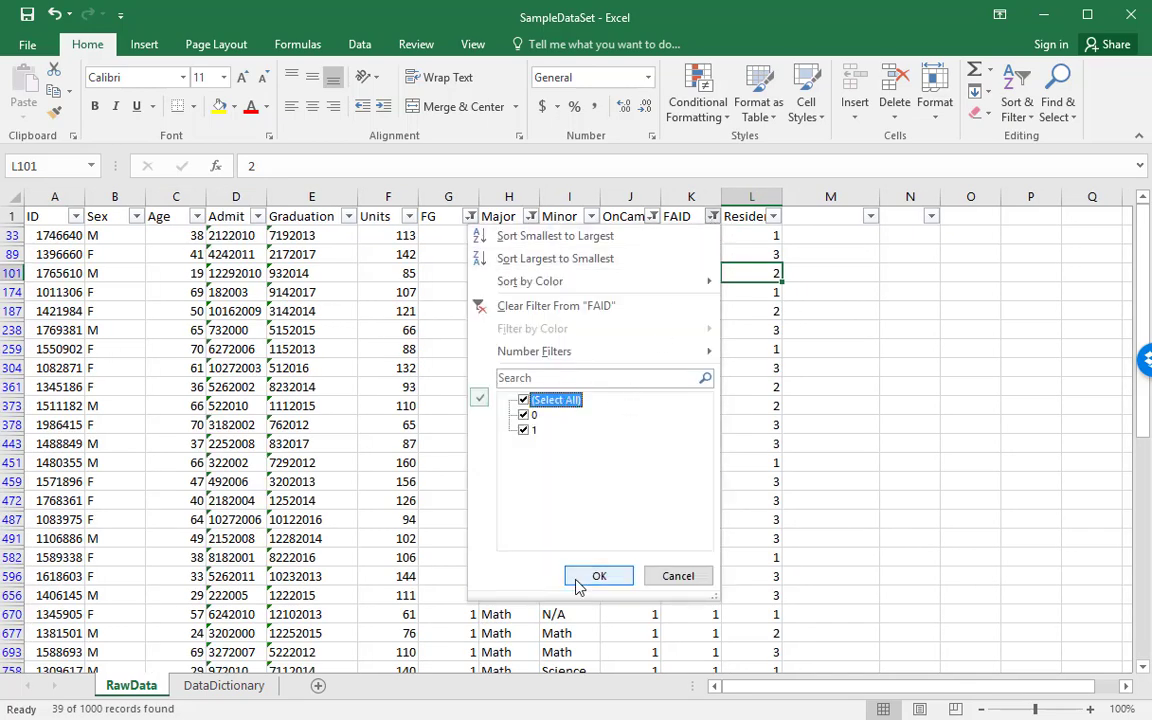
pyautogui.click(599, 576)
pyautogui.click(652, 216)
pyautogui.click(510, 400)
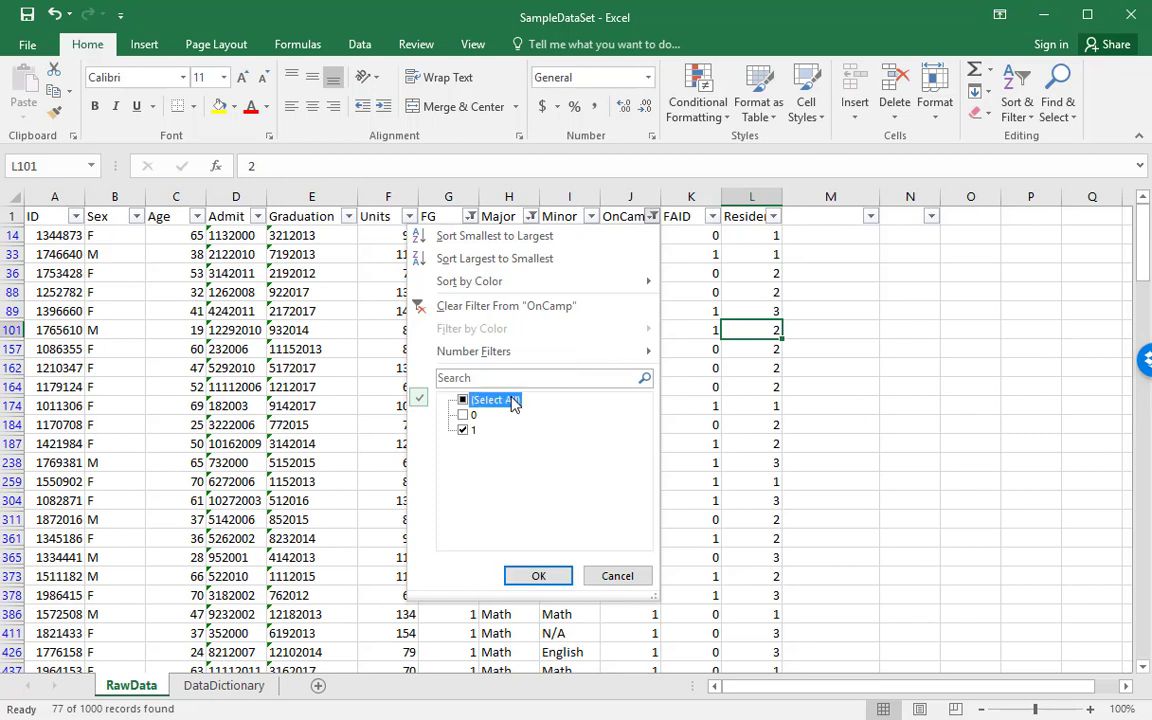
pyautogui.click(538, 576)
# Step: Show all values again in the Major and FG columns
pyautogui.click(530, 216)
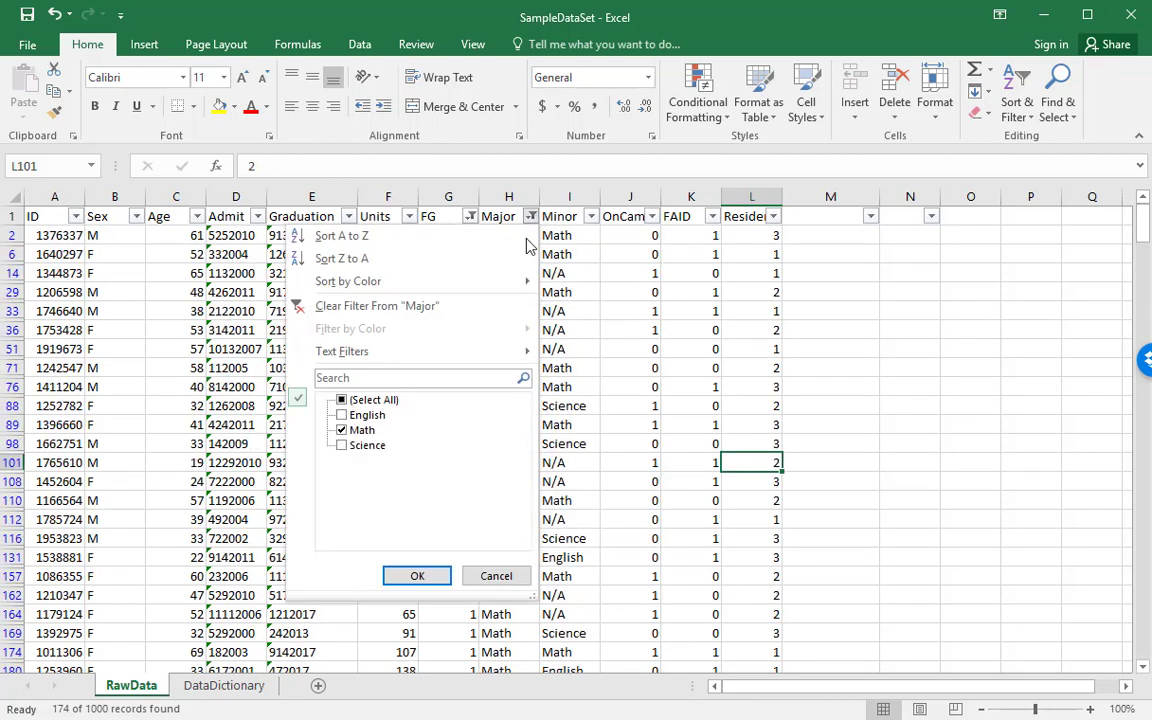
pyautogui.click(358, 399)
pyautogui.click(417, 578)
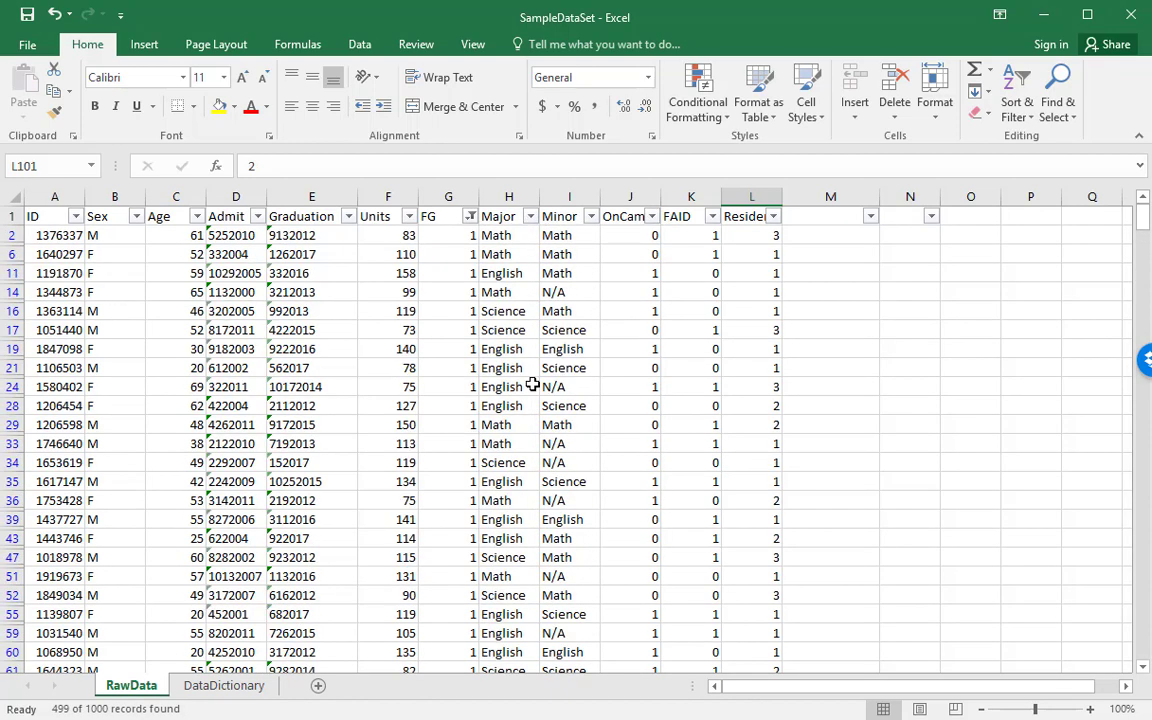
pyautogui.click(470, 216)
pyautogui.click(306, 399)
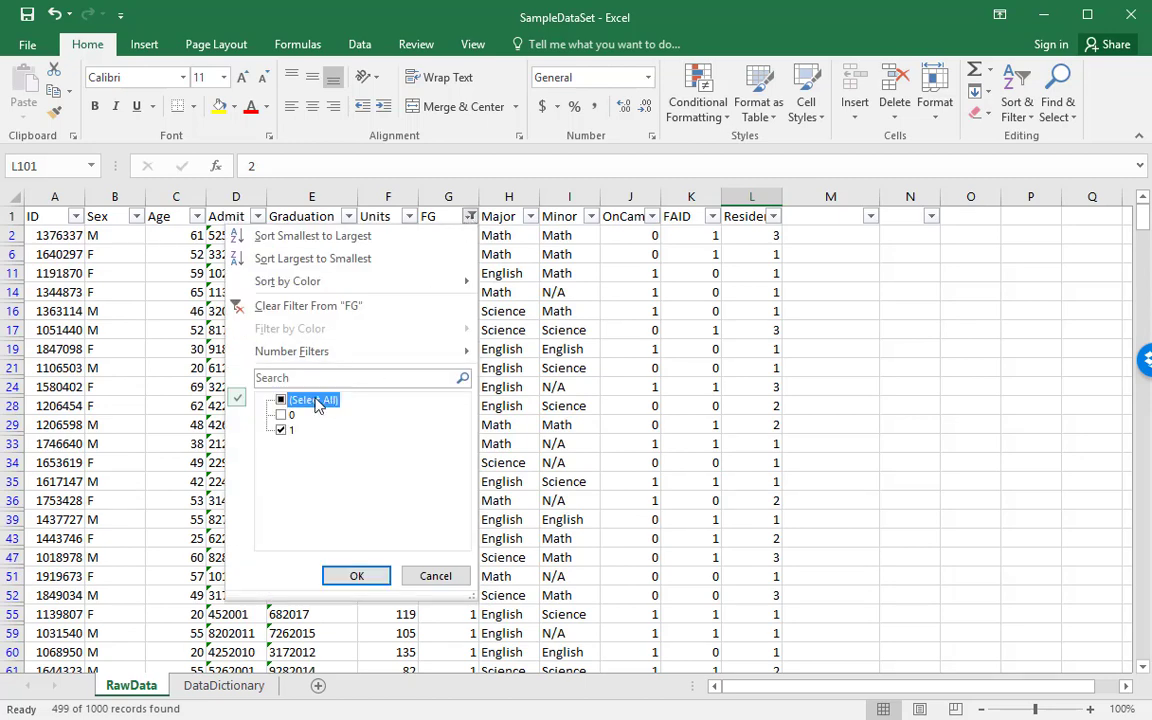
pyautogui.click(357, 576)
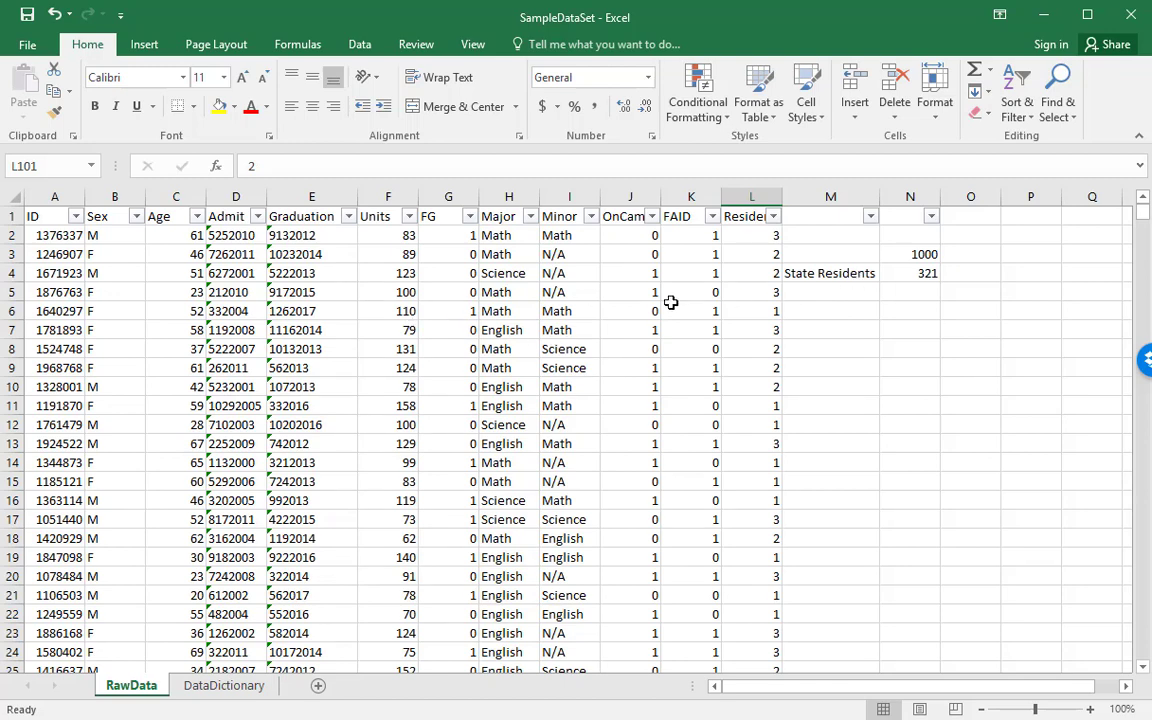
# Step: Delete columns M and N, which hold the State Residents label and the count formulas
pyautogui.click(345, 312)
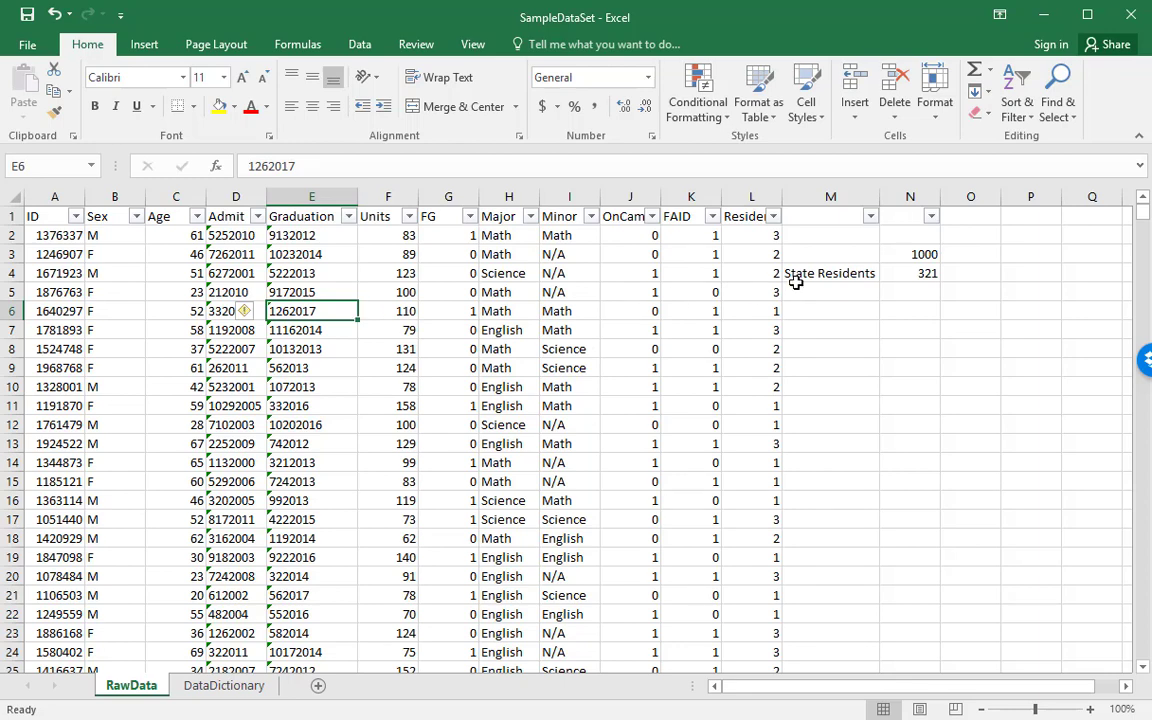
pyautogui.moveTo(843, 198); pyautogui.dragTo(905, 198)
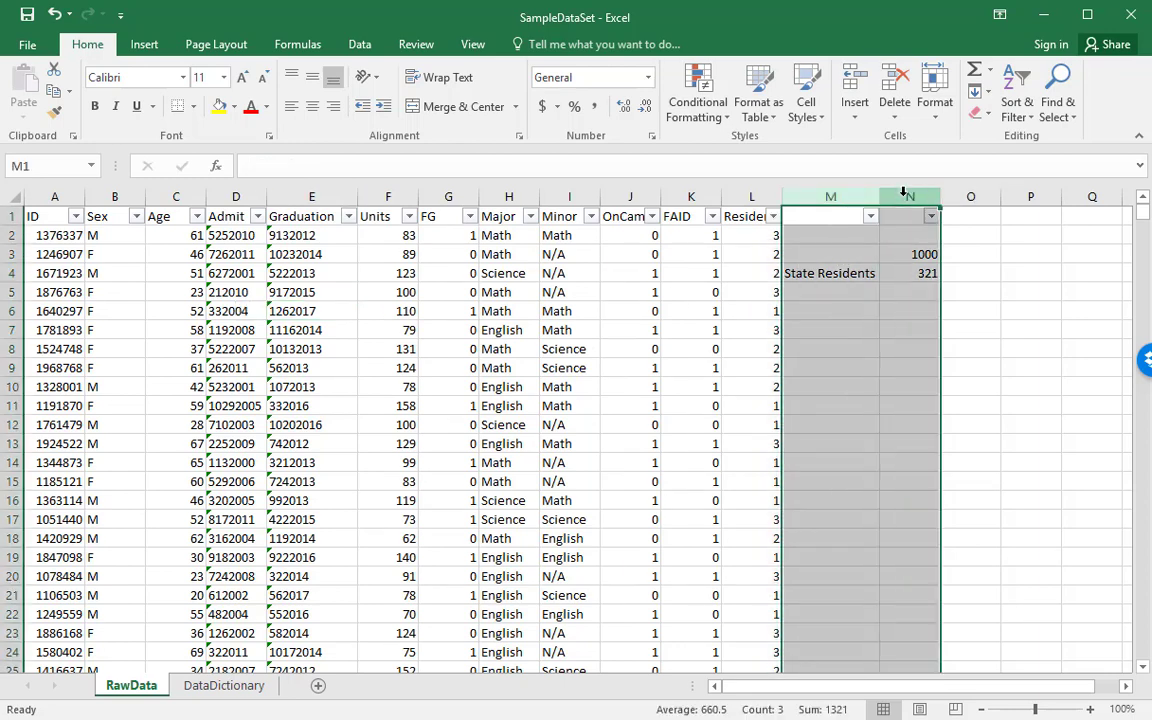
pyautogui.rightClick(905, 198)
pyautogui.click(950, 350)
# Step: Create a PivotTable from RawData!$A$1:$L$1001 on a new worksheet
pyautogui.click(347, 344)
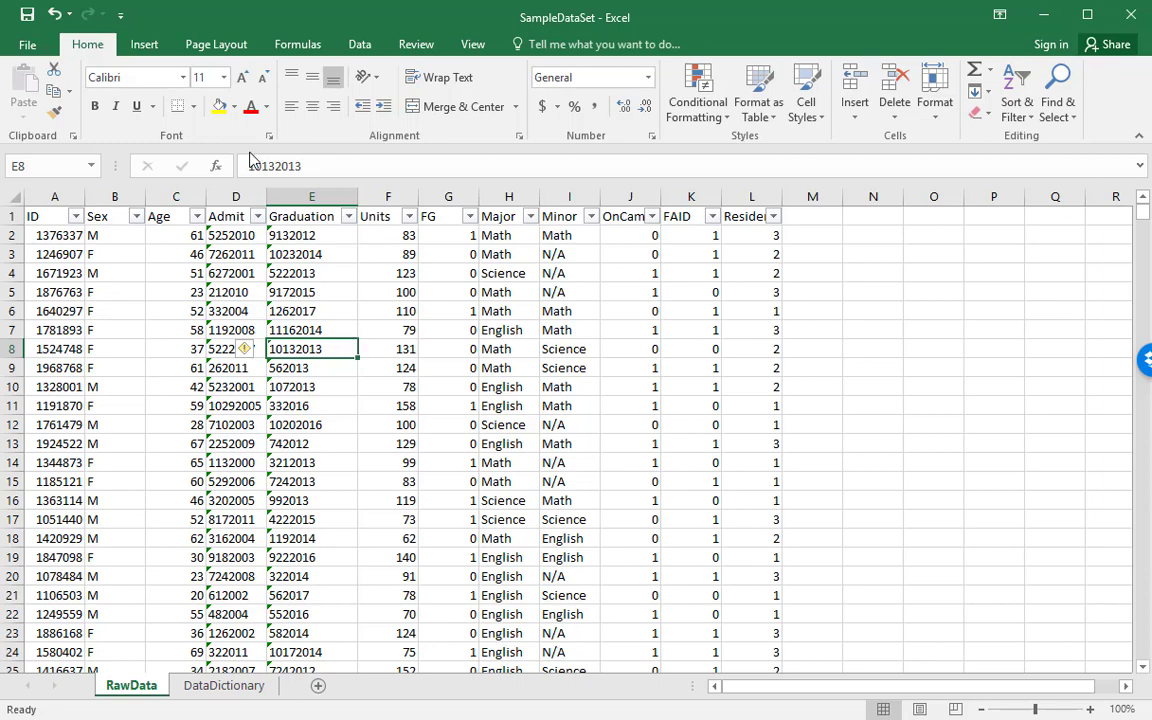
pyautogui.click(143, 46)
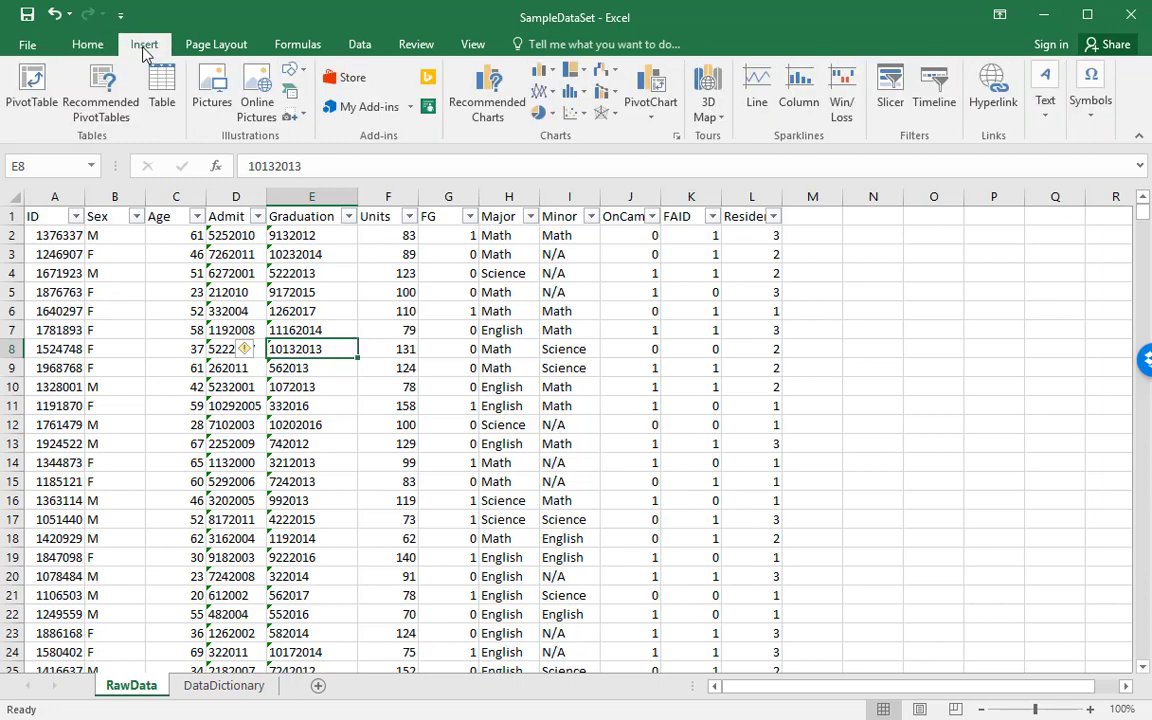
pyautogui.click(30, 104)
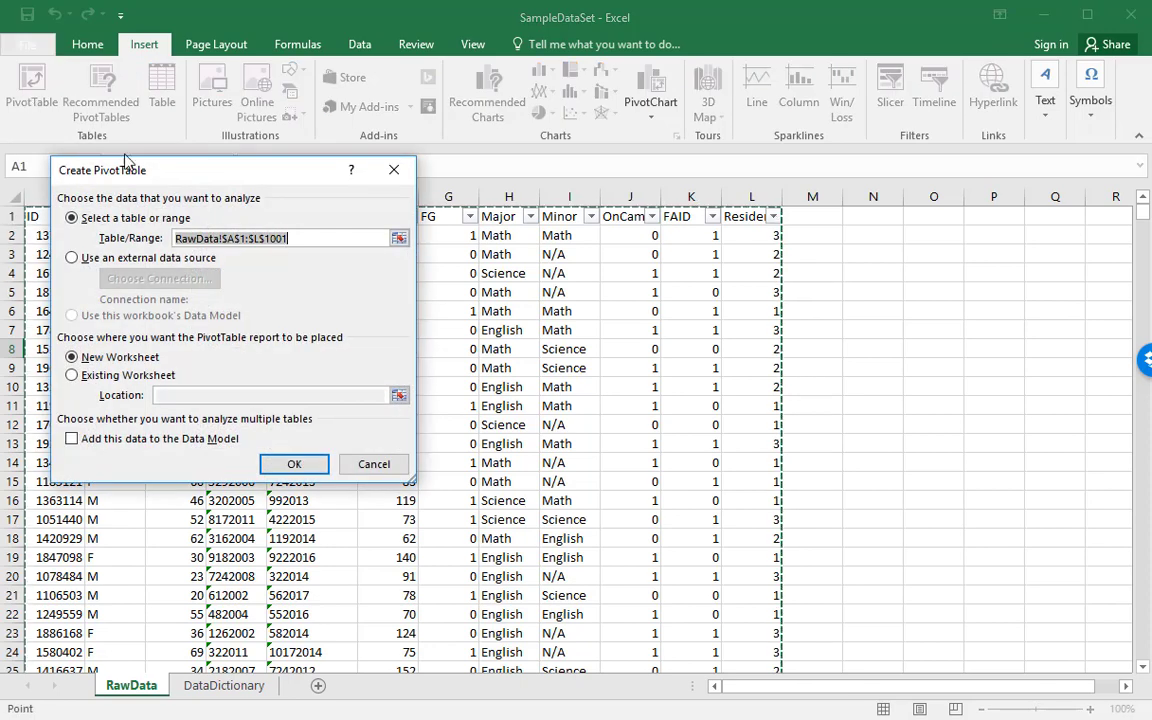
pyautogui.moveTo(177, 174); pyautogui.dragTo(483, 246)
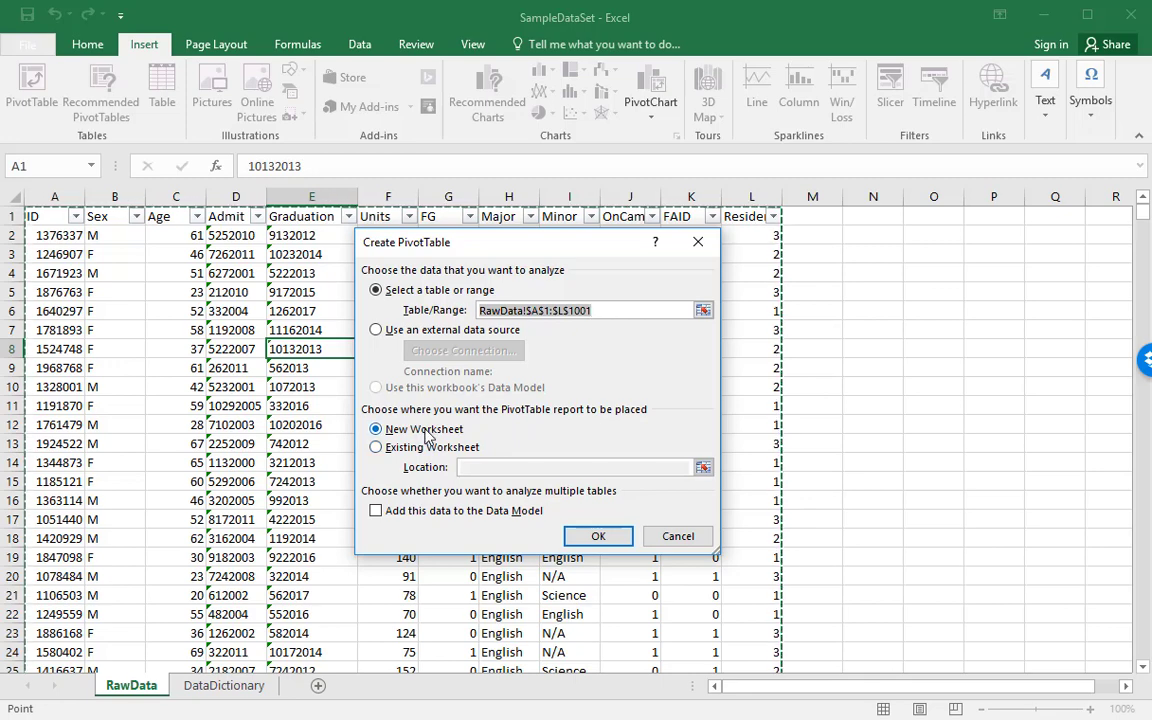
pyautogui.click(598, 537)
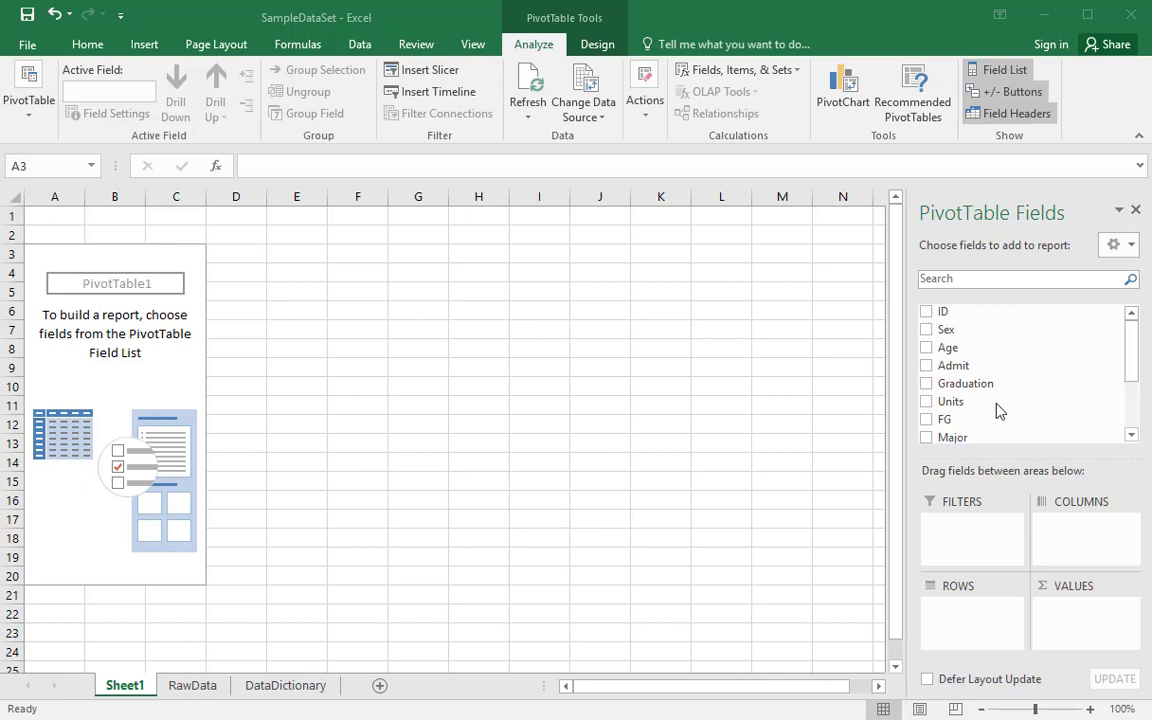
# Step: Add the Sex field to the PivotTable as rows and also as a count in the values
pyautogui.click(940, 334)
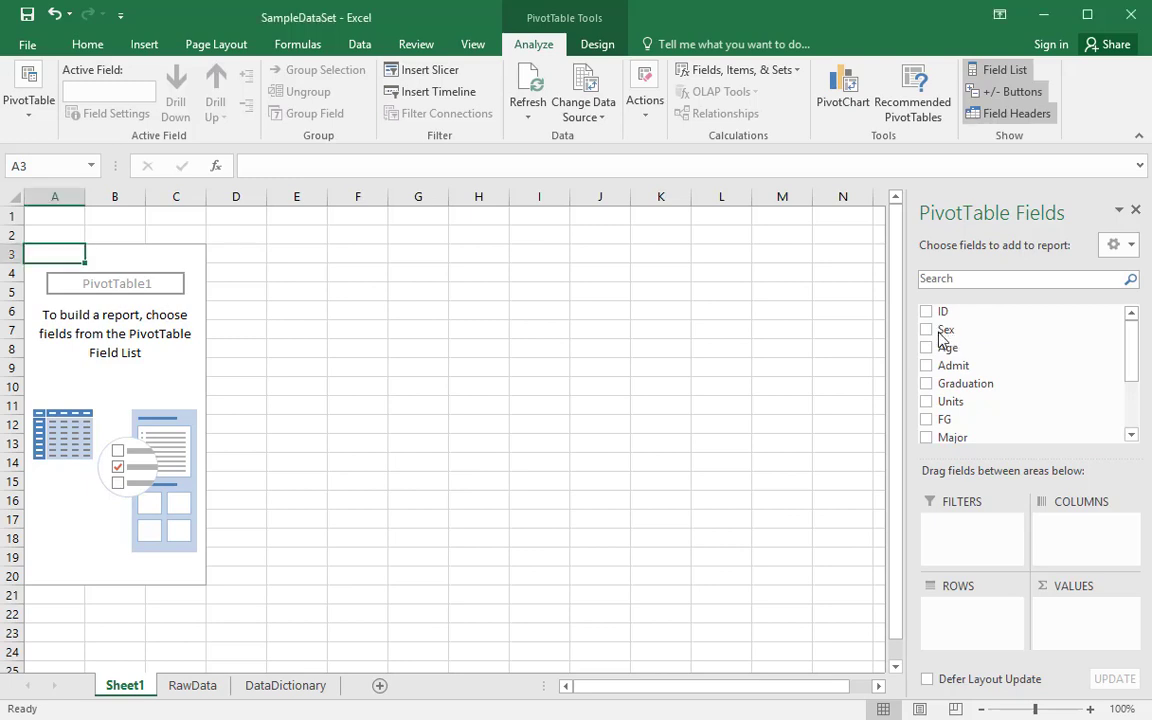
pyautogui.moveTo(944, 329); pyautogui.dragTo(958, 640)
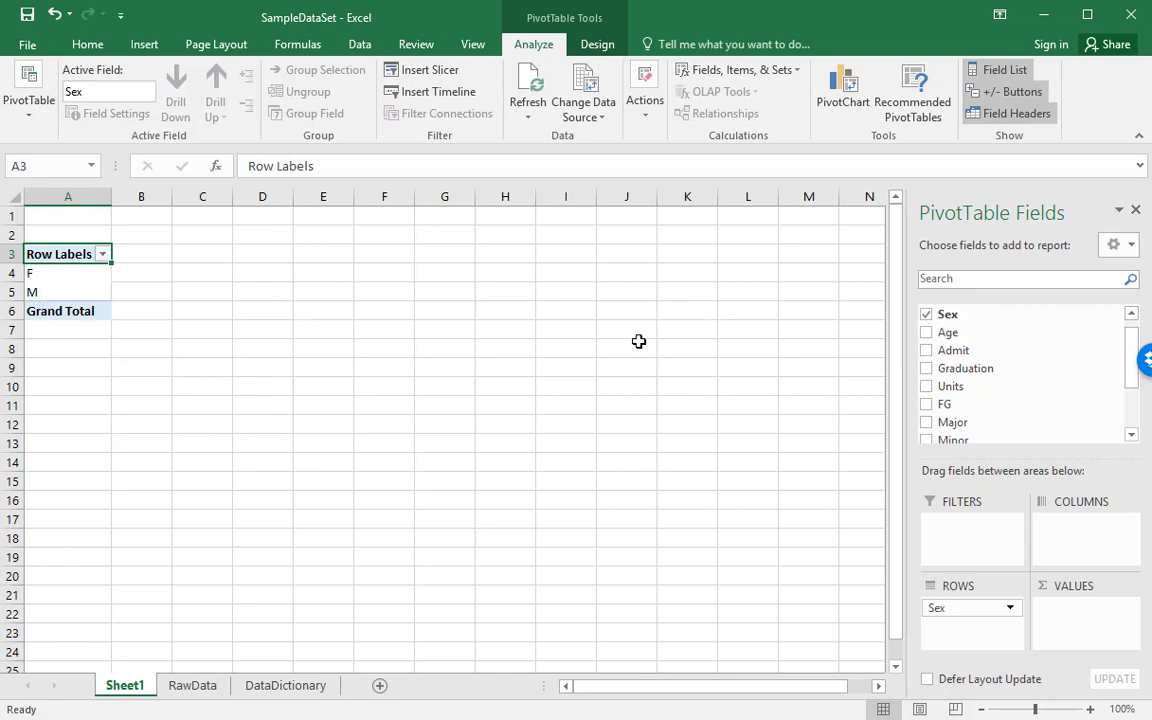
pyautogui.moveTo(947, 318); pyautogui.dragTo(1059, 622)
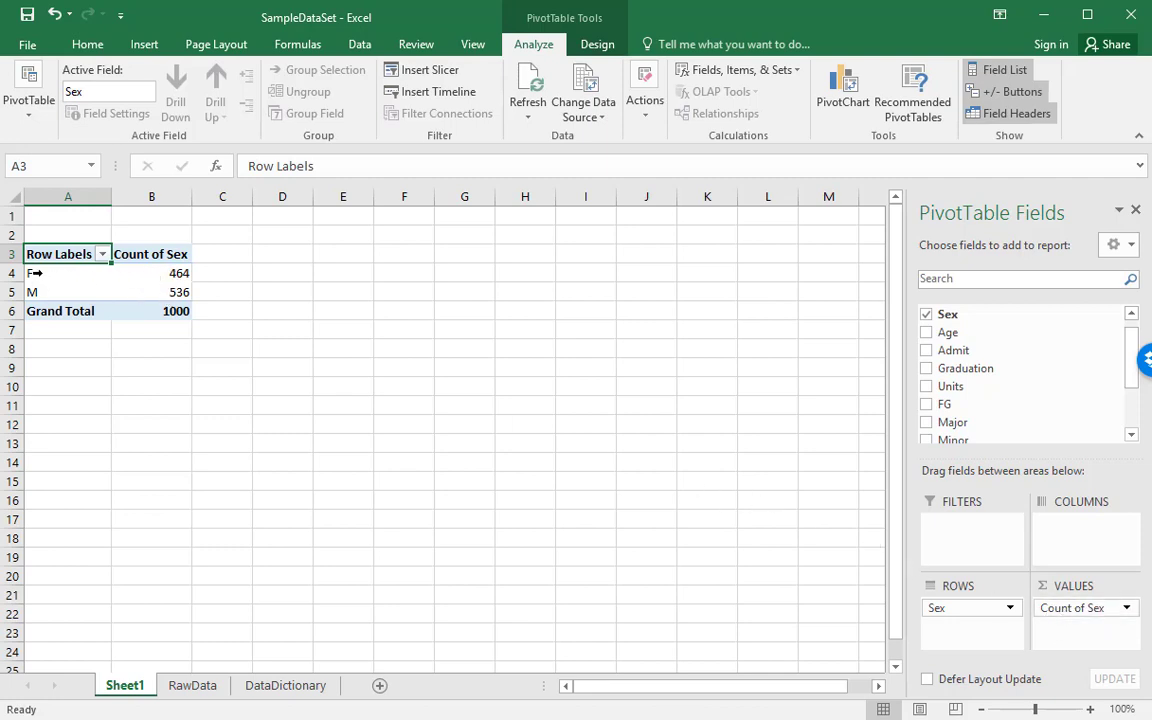
pyautogui.moveTo(163, 273)
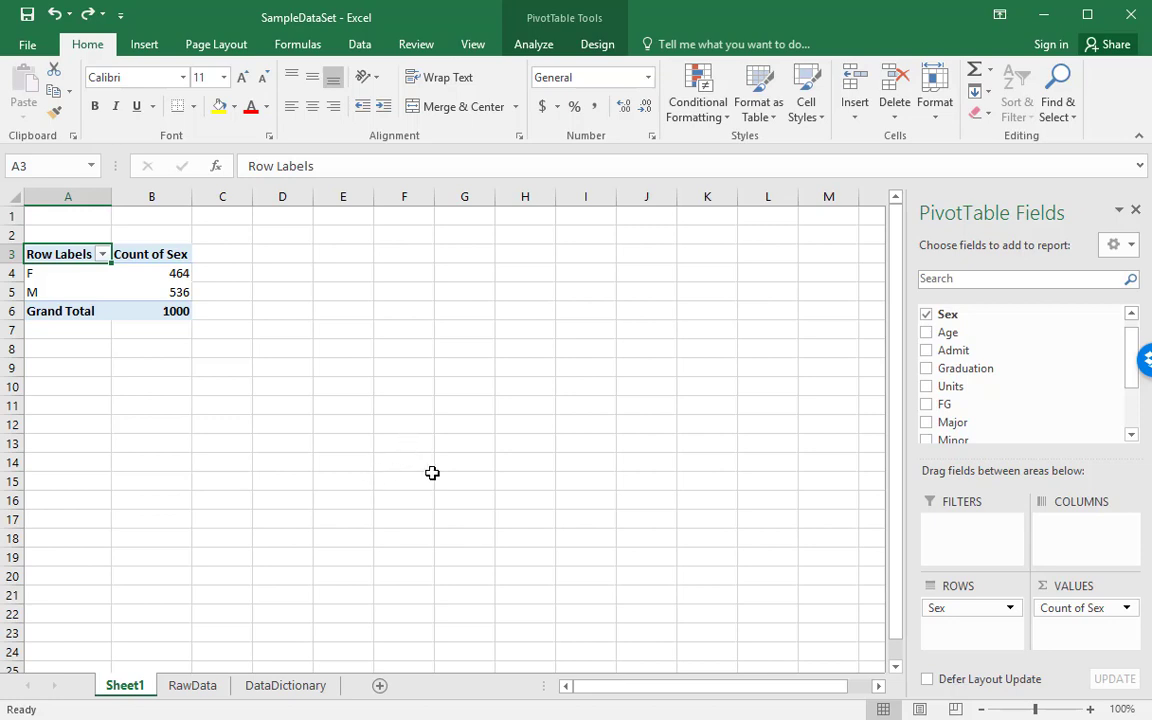
# Step: Replace every M with Male in the Sex column of the RawData sheet
pyautogui.click(191, 686)
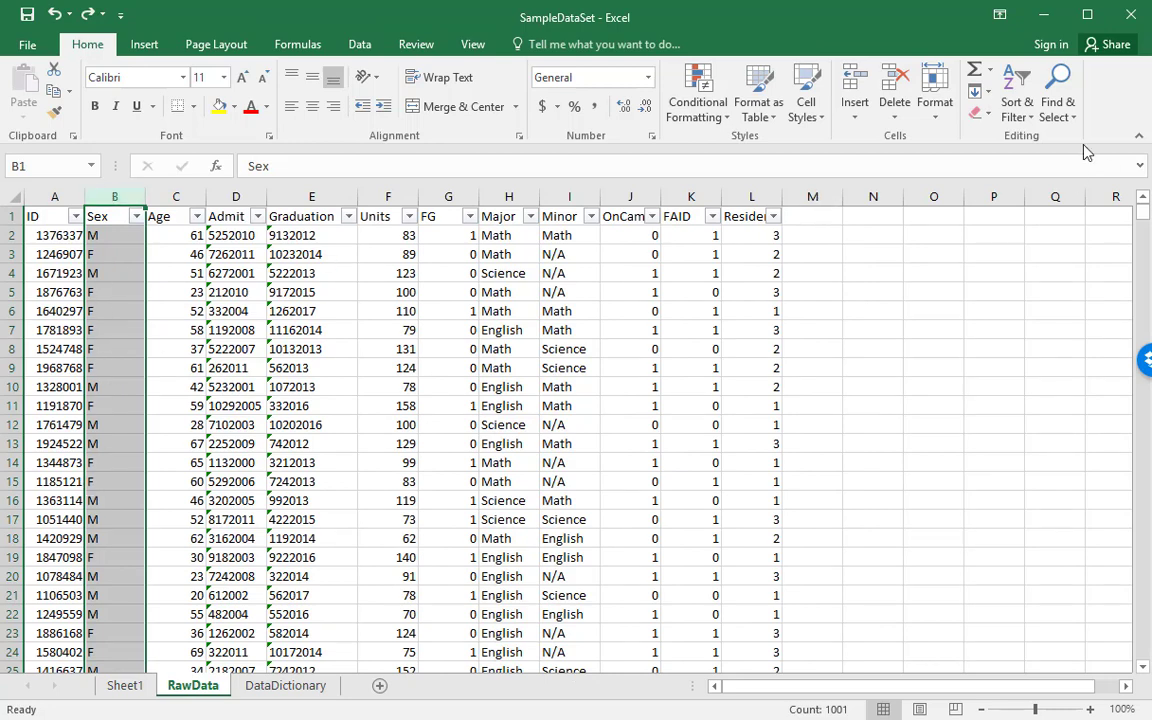
pyautogui.click(1068, 117)
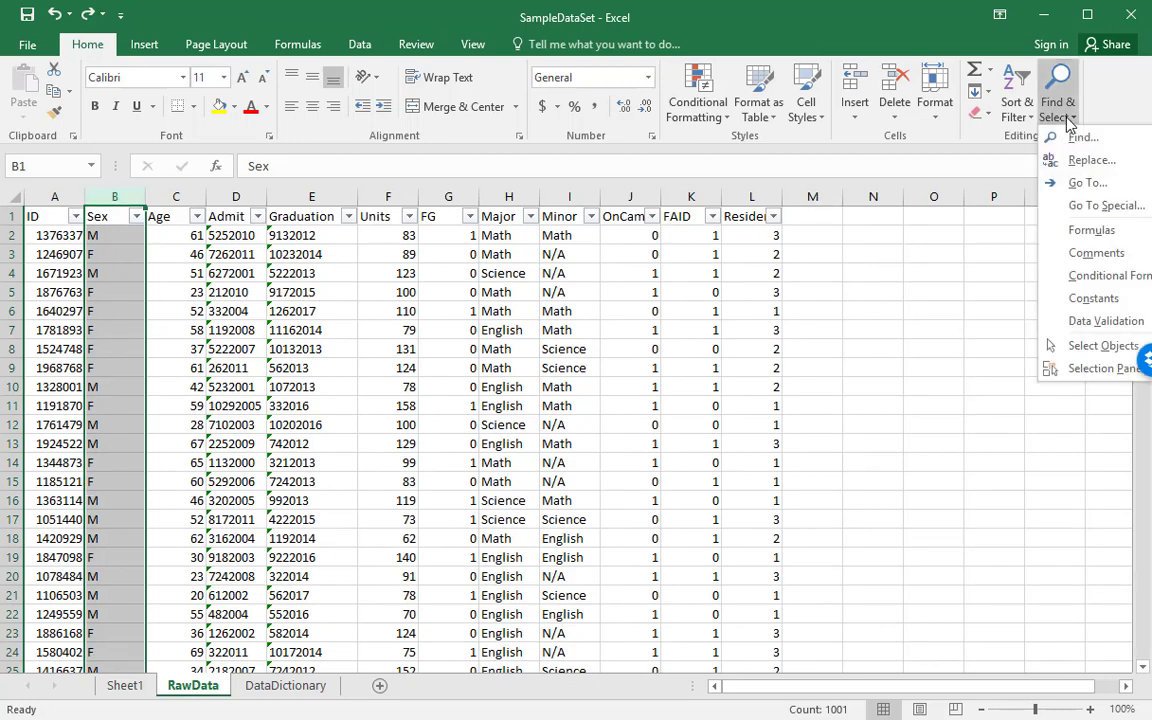
pyautogui.click(1092, 161)
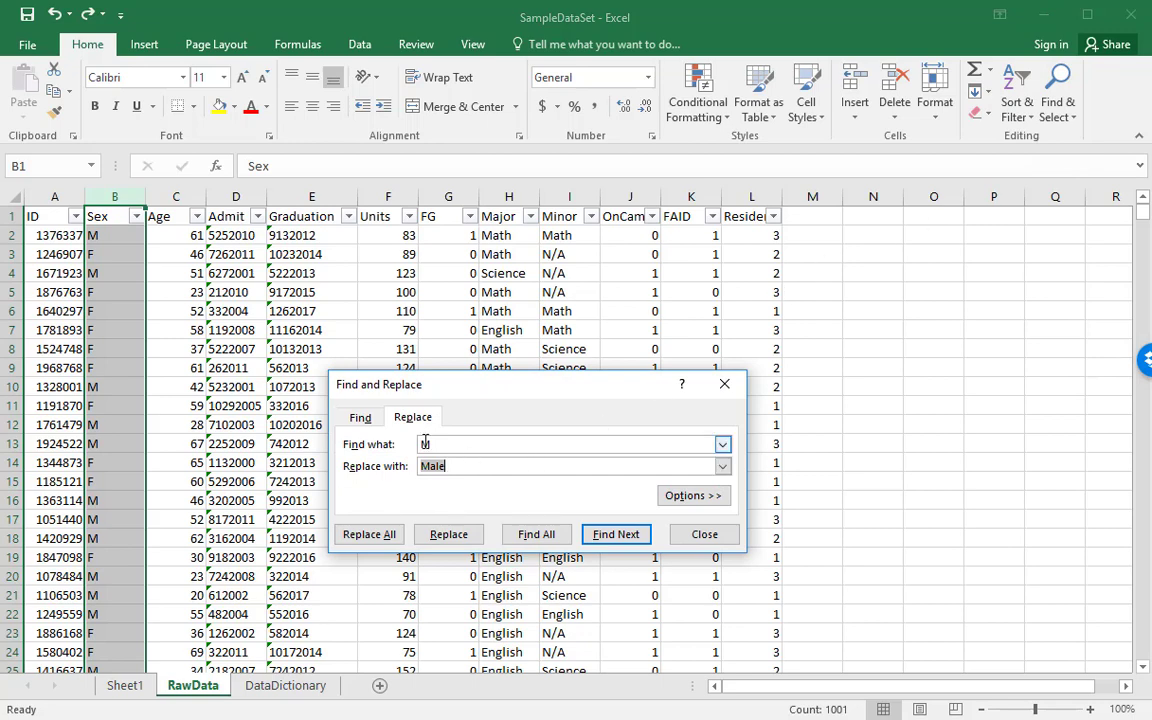
pyautogui.click(386, 535)
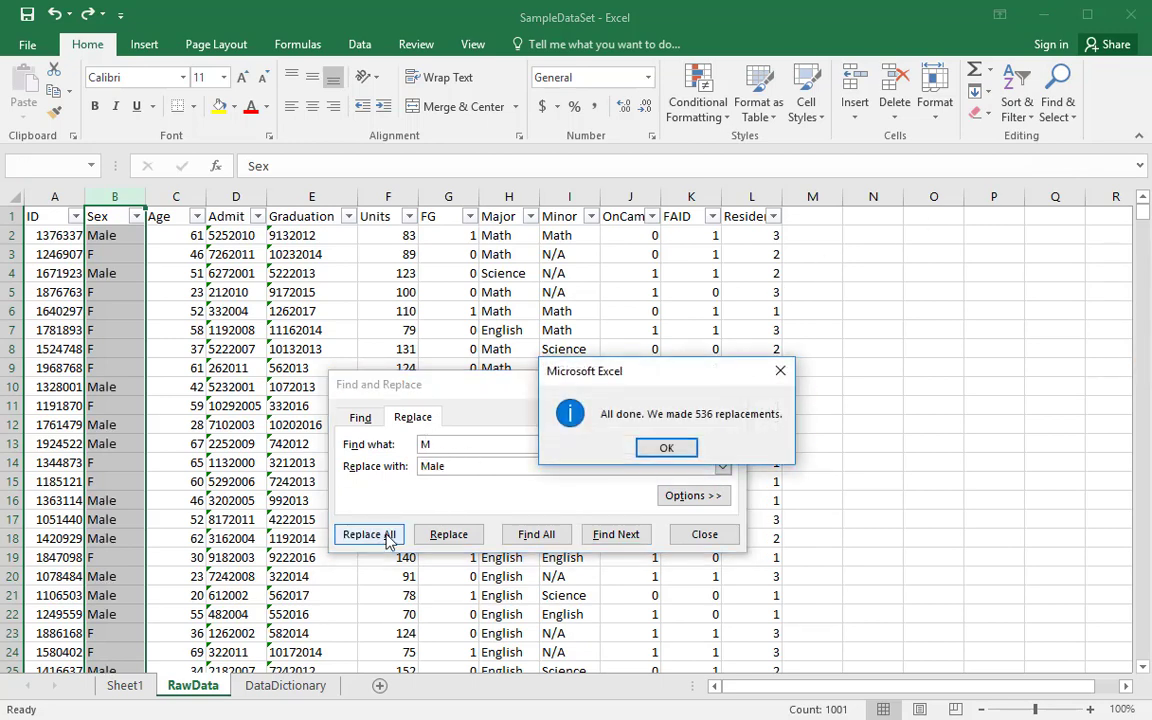
pyautogui.click(680, 449)
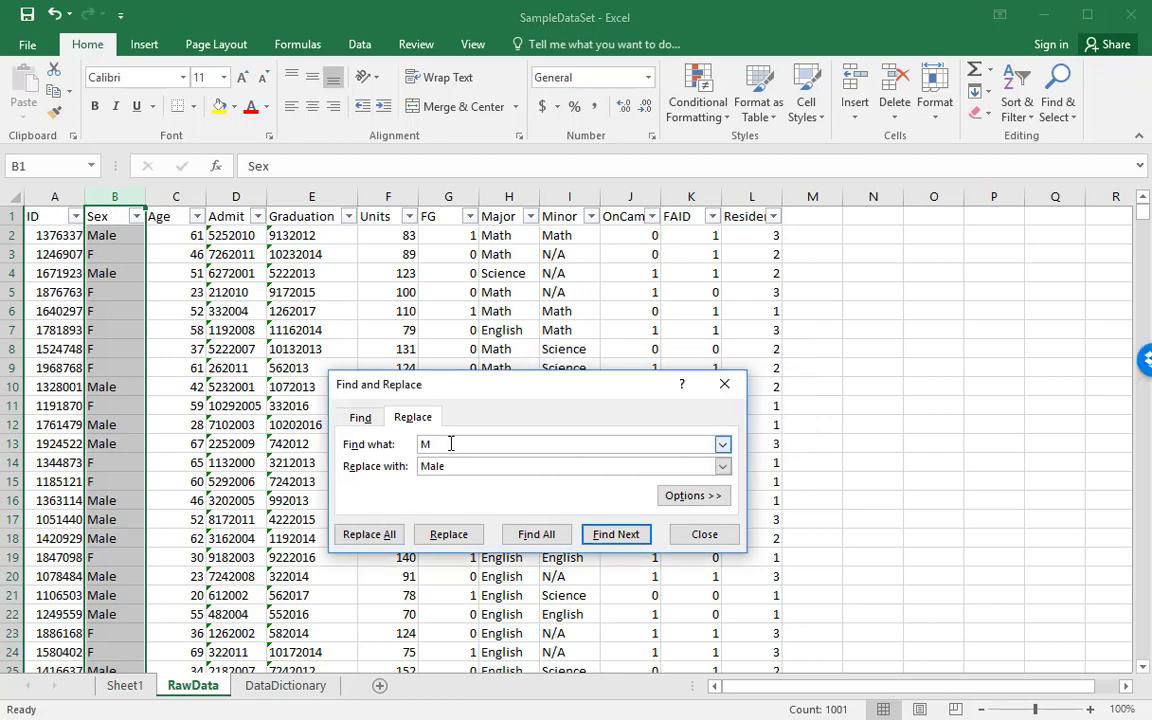
# Step: Replace every F with Female in the Sex column and return to the PivotTable on Sheet1
pyautogui.write('F')
pyautogui.doubleClick(430, 467)
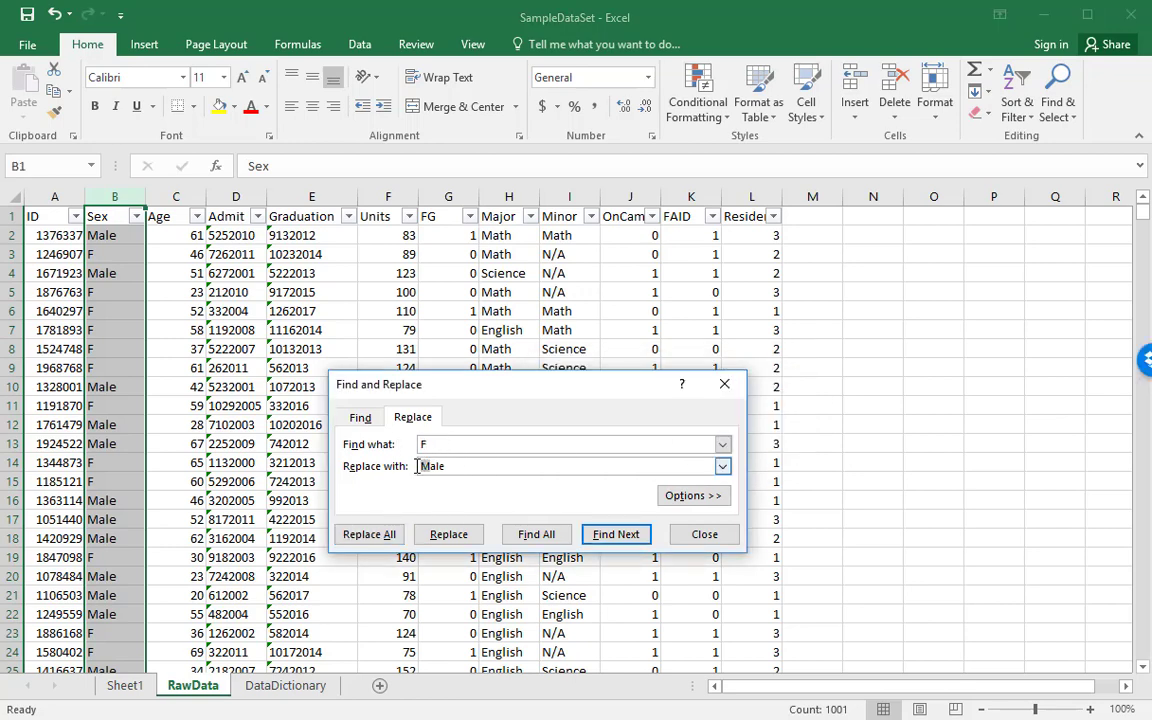
pyautogui.write('Female')
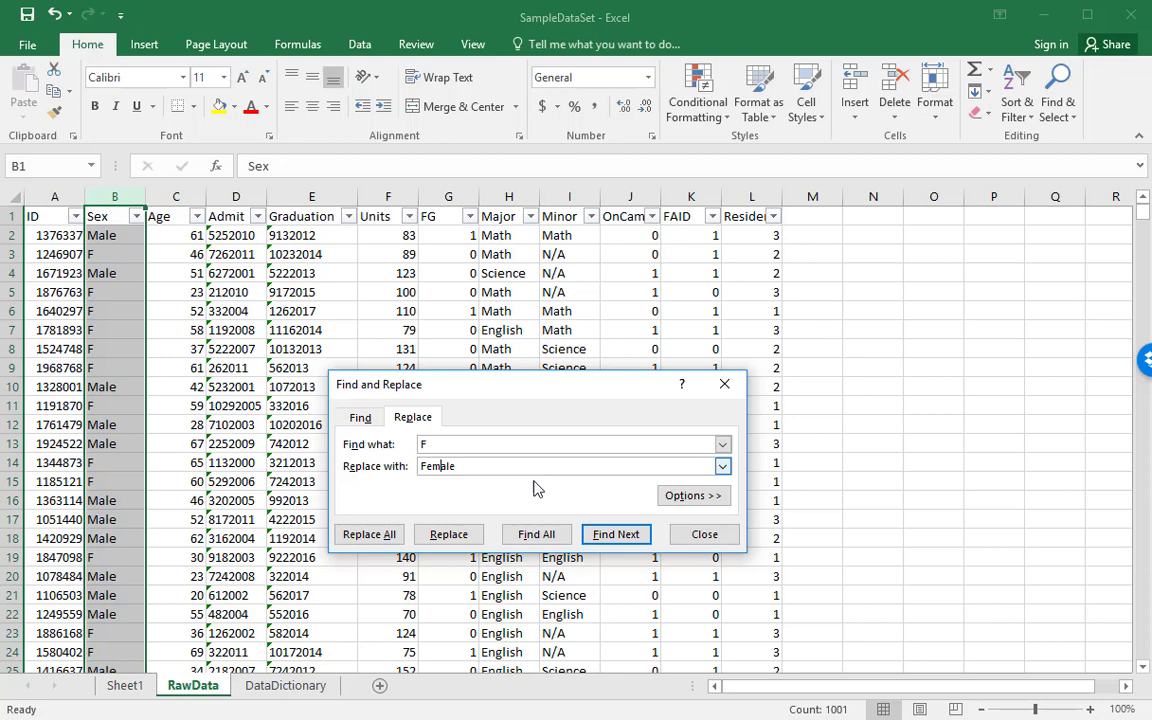
pyautogui.click(375, 535)
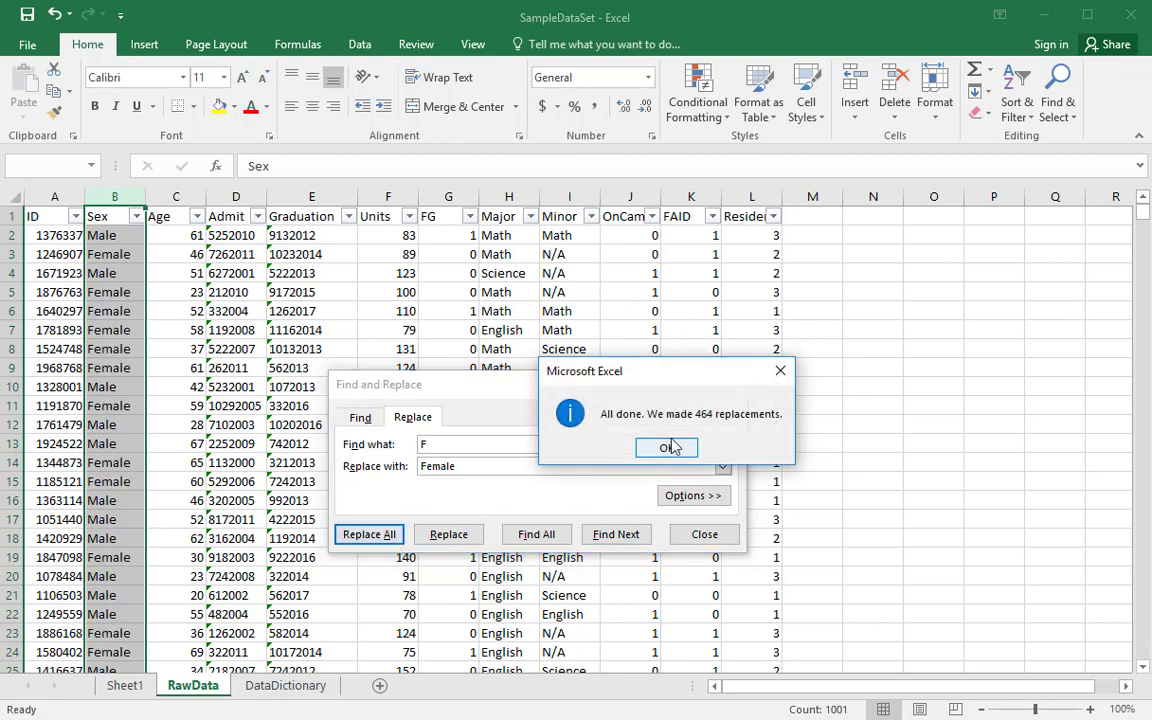
pyautogui.click(668, 449)
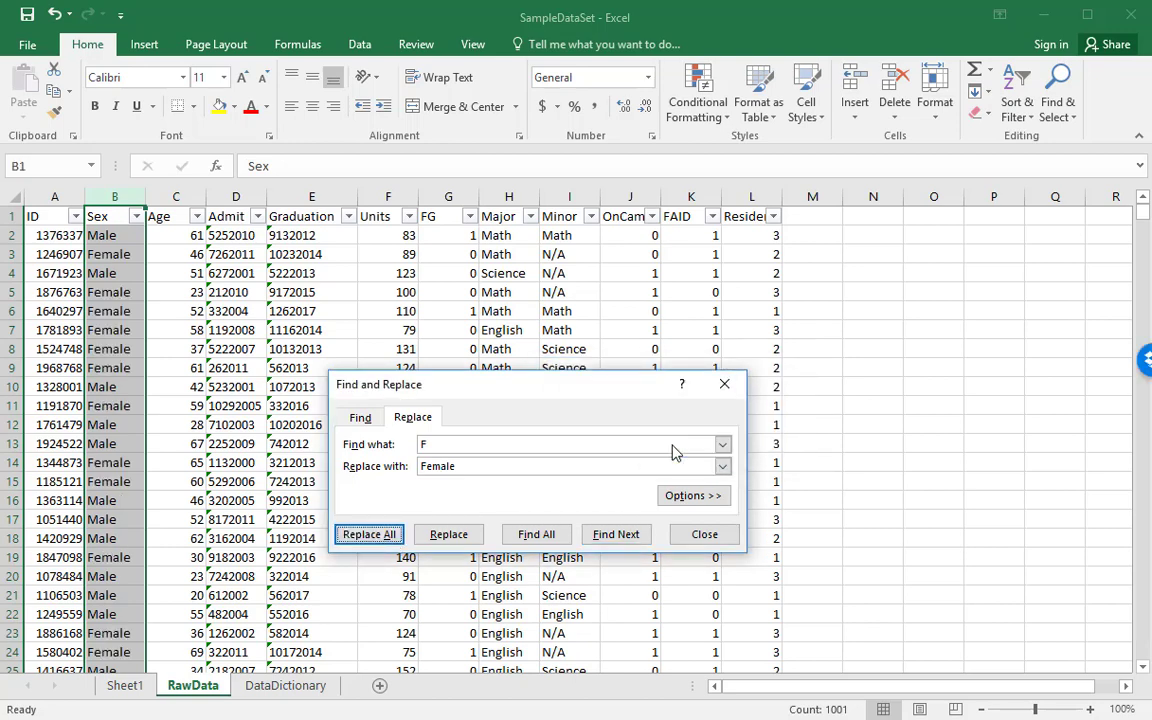
pyautogui.click(726, 385)
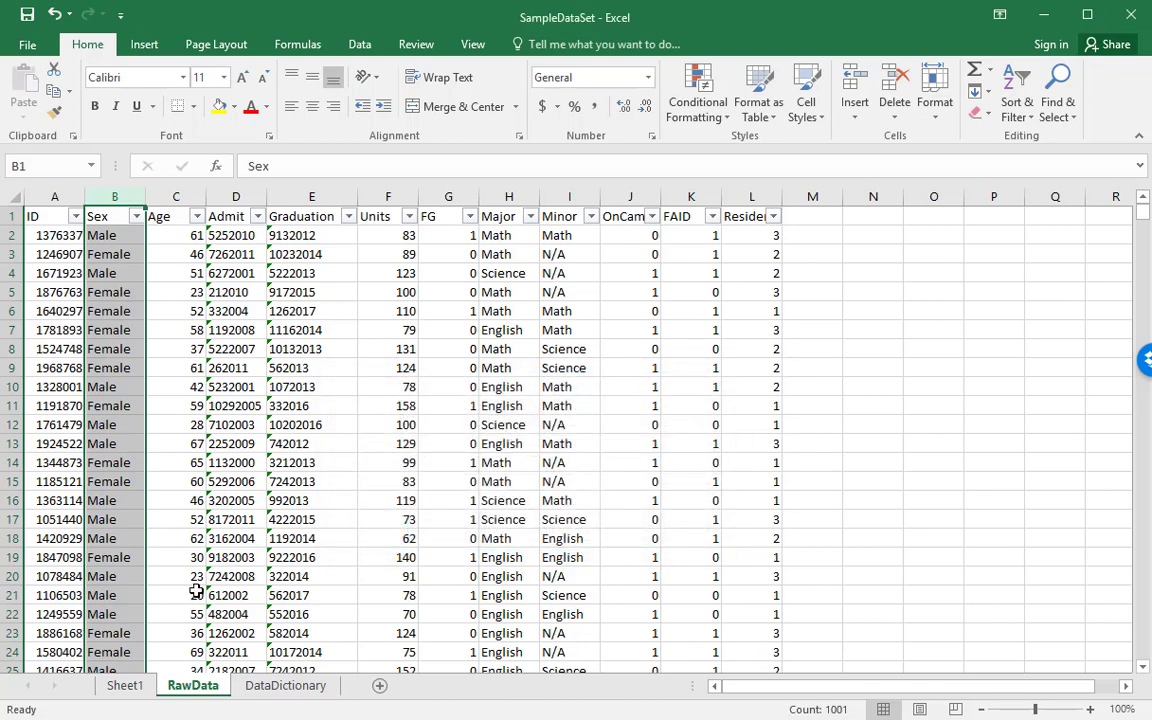
pyautogui.click(124, 685)
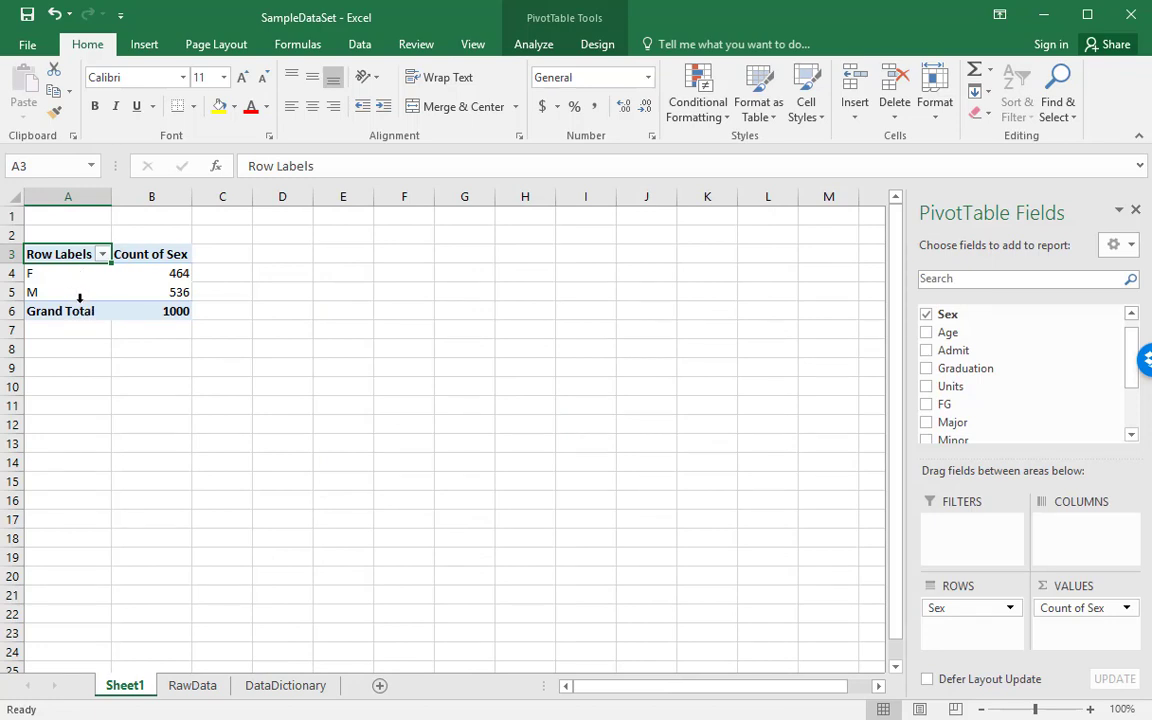
# Step: Refresh the PivotTable to pick up the replaced Sex labels and add the Age field to its values
pyautogui.click(536, 45)
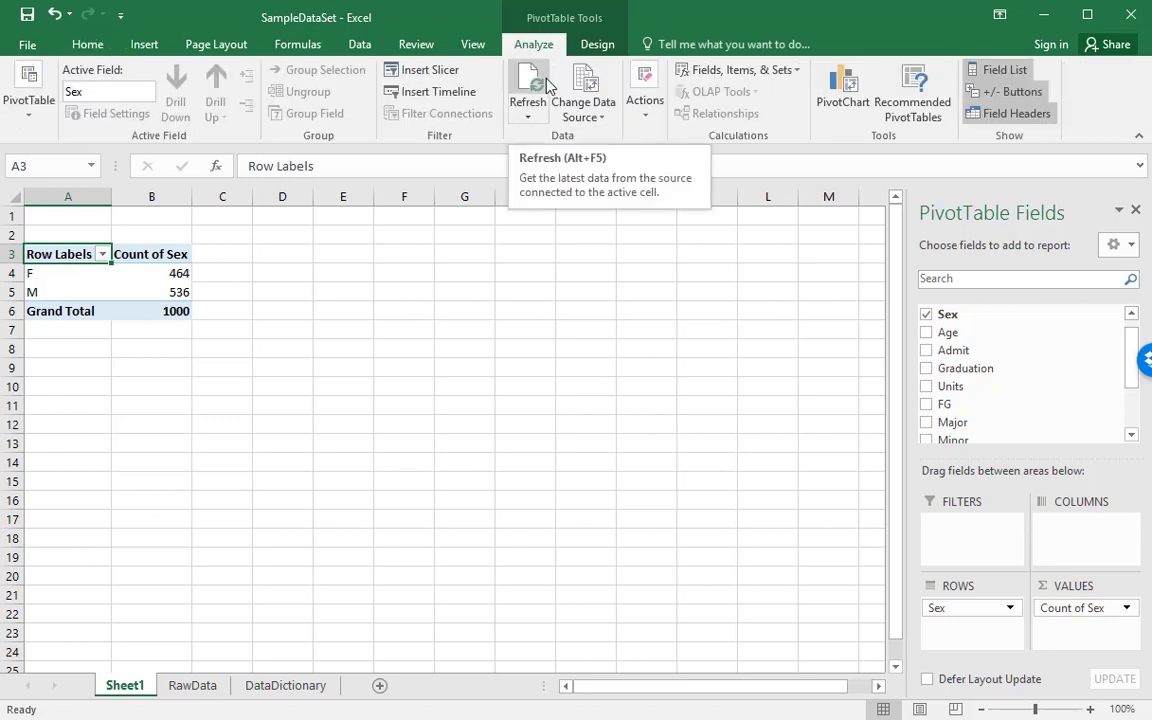
pyautogui.click(545, 88)
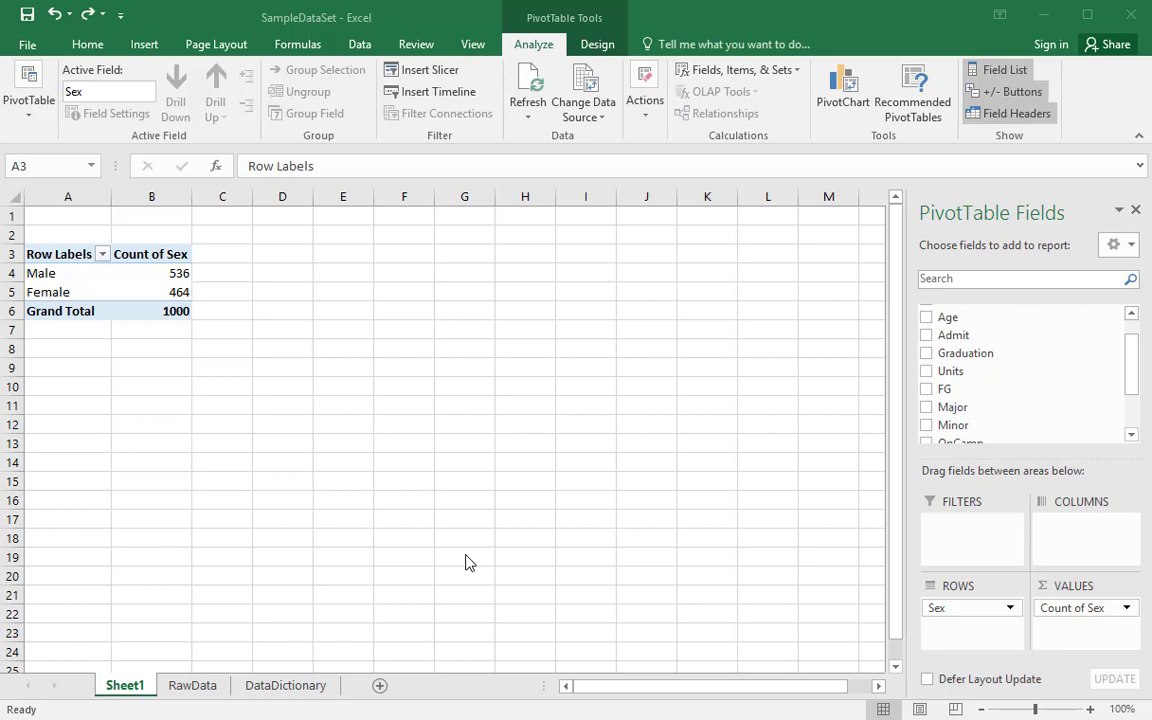
pyautogui.click(1130, 370)
pyautogui.moveTo(1136, 355); pyautogui.dragTo(1143, 319)
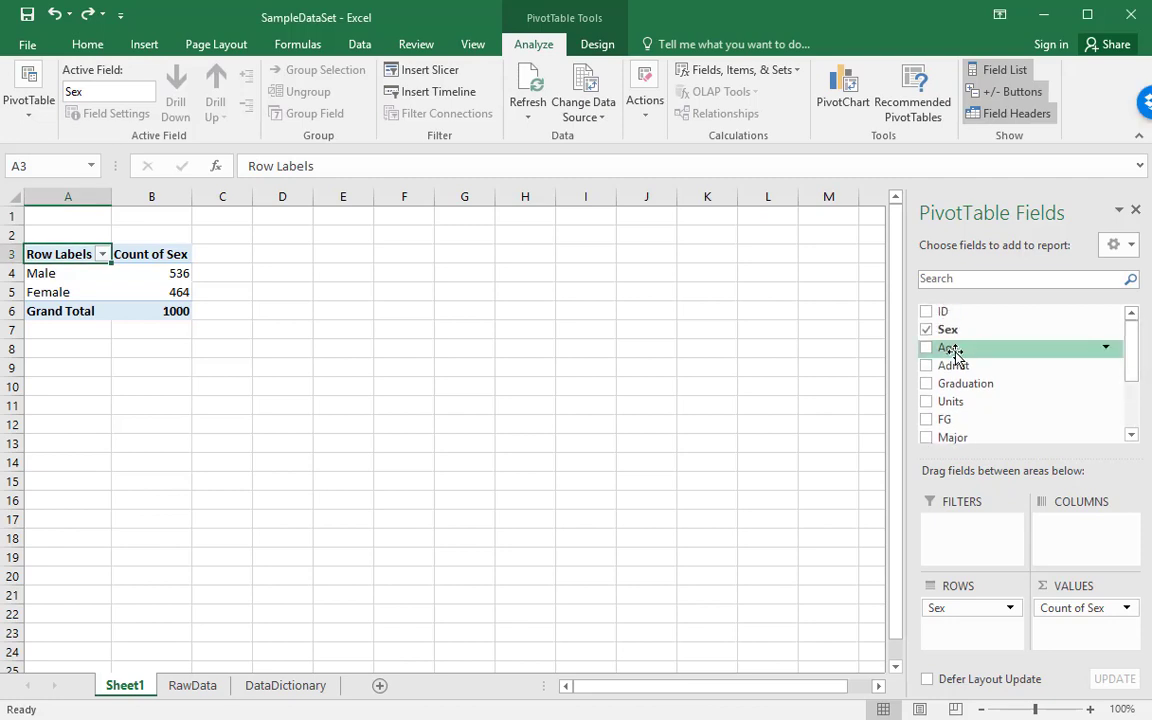
pyautogui.moveTo(954, 350); pyautogui.dragTo(1068, 635)
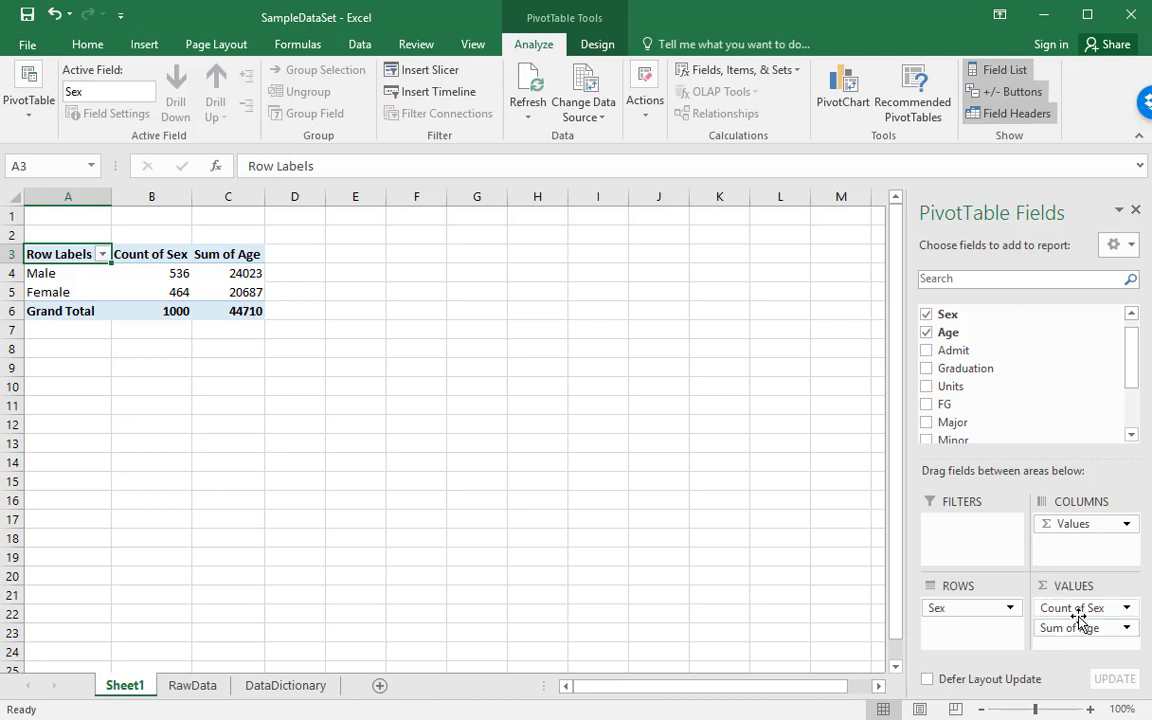
# Step: Change the Age value field to summarise by Average instead of Sum
pyautogui.click(1127, 630)
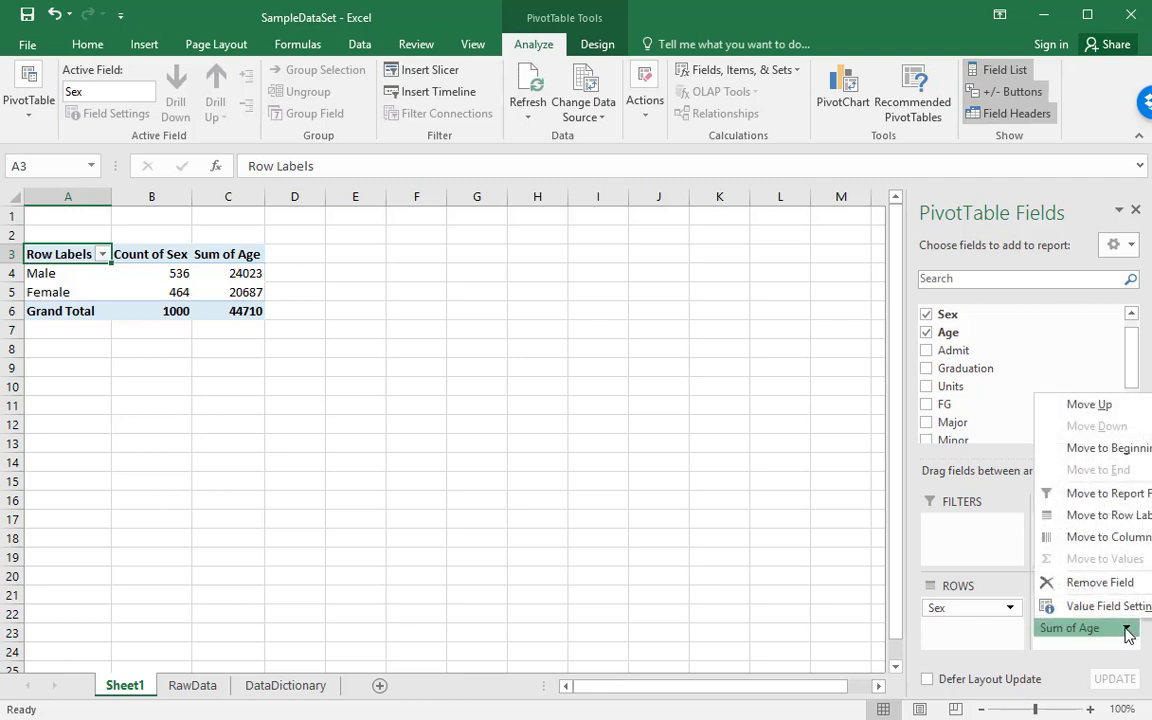
pyautogui.click(1110, 607)
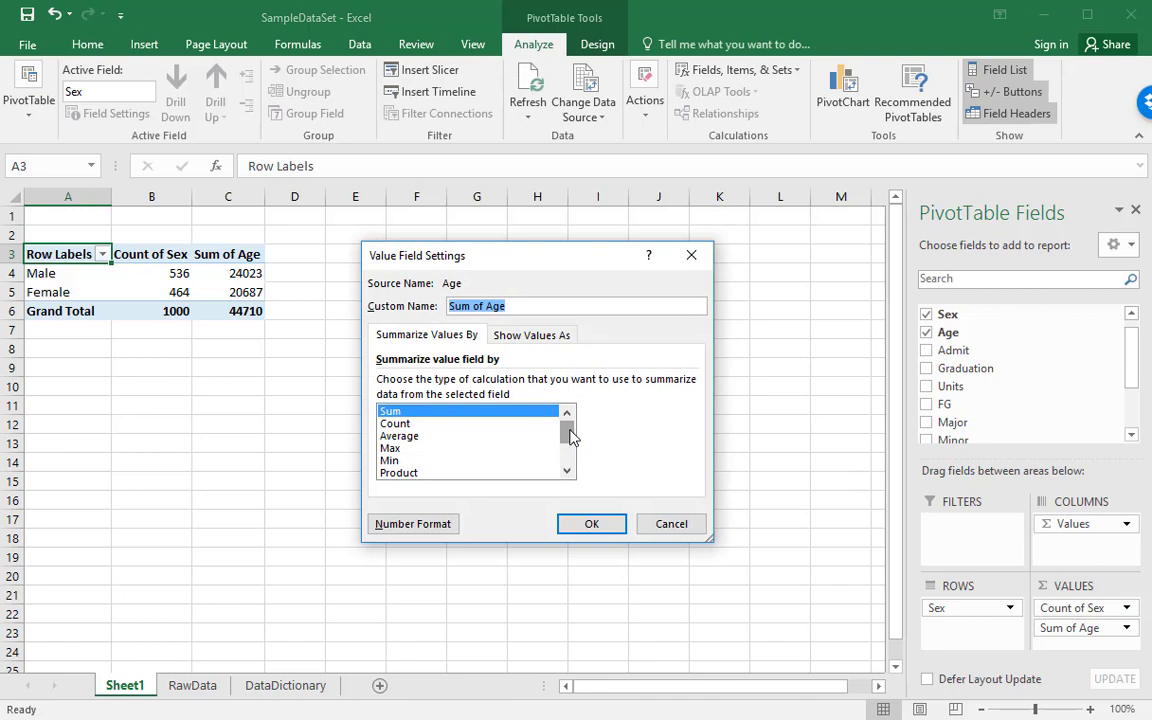
pyautogui.moveTo(570, 437)
pyautogui.mouseDown()
pyautogui.moveTo(572, 463)
pyautogui.moveTo(572, 425)
pyautogui.mouseUp()
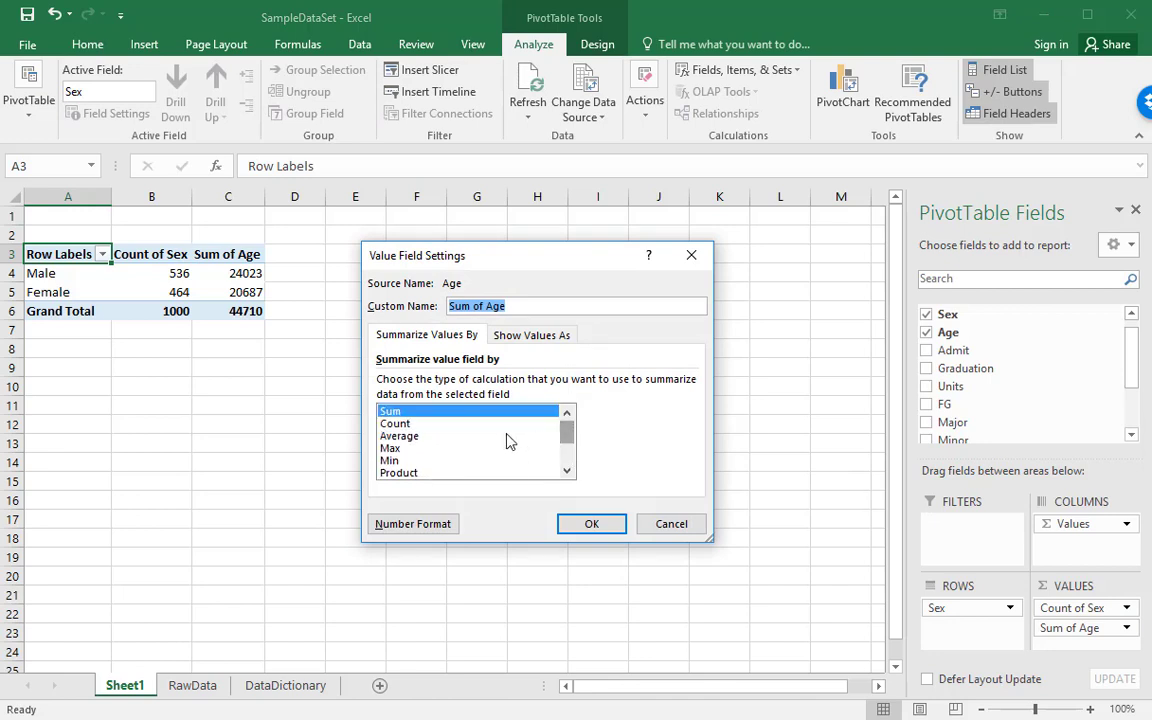
pyautogui.click(404, 437)
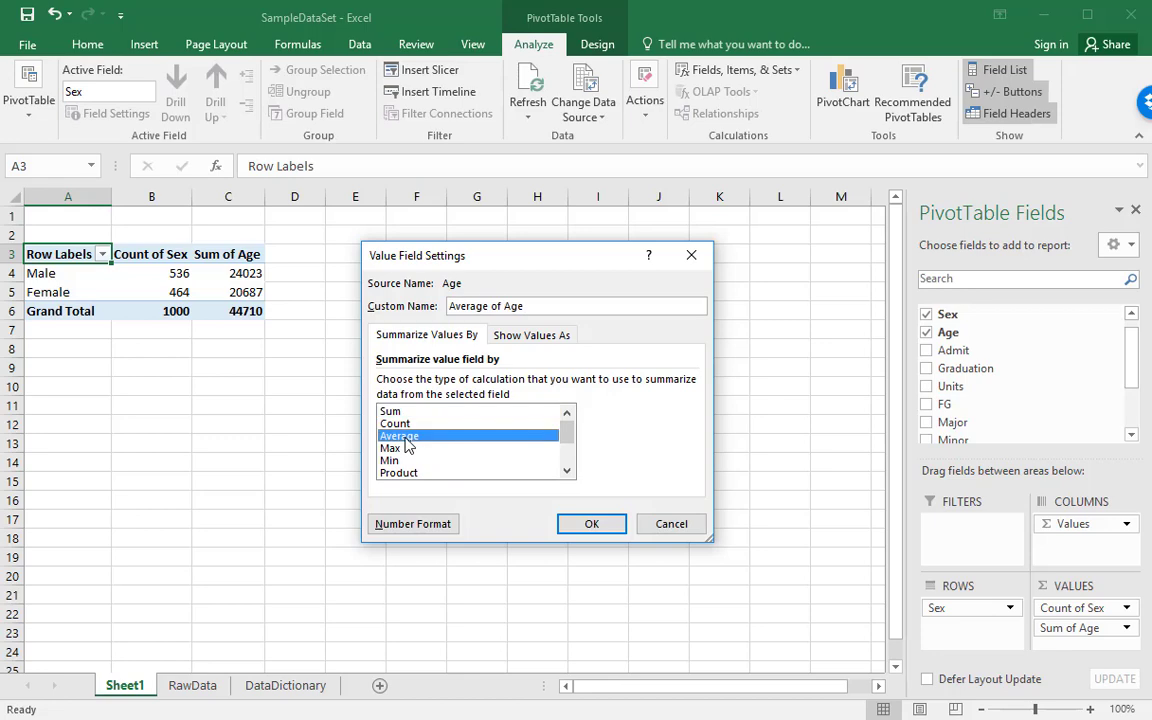
pyautogui.click(592, 524)
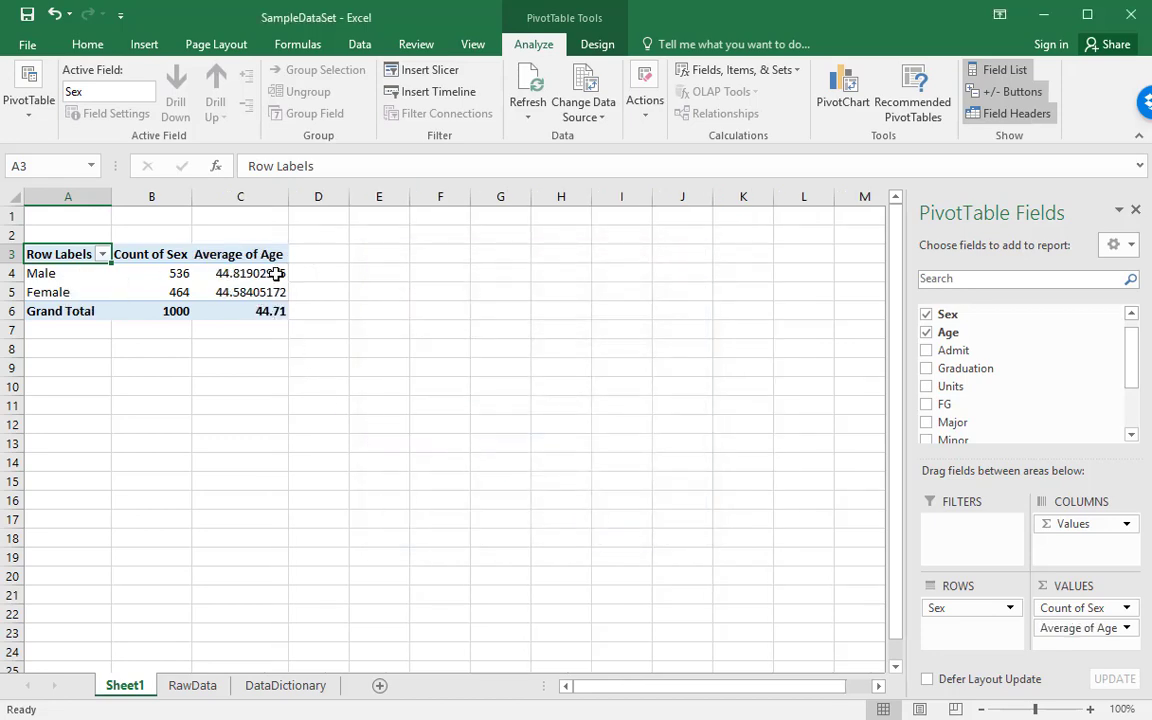
pyautogui.moveTo(276, 273)
pyautogui.moveTo(90, 293)
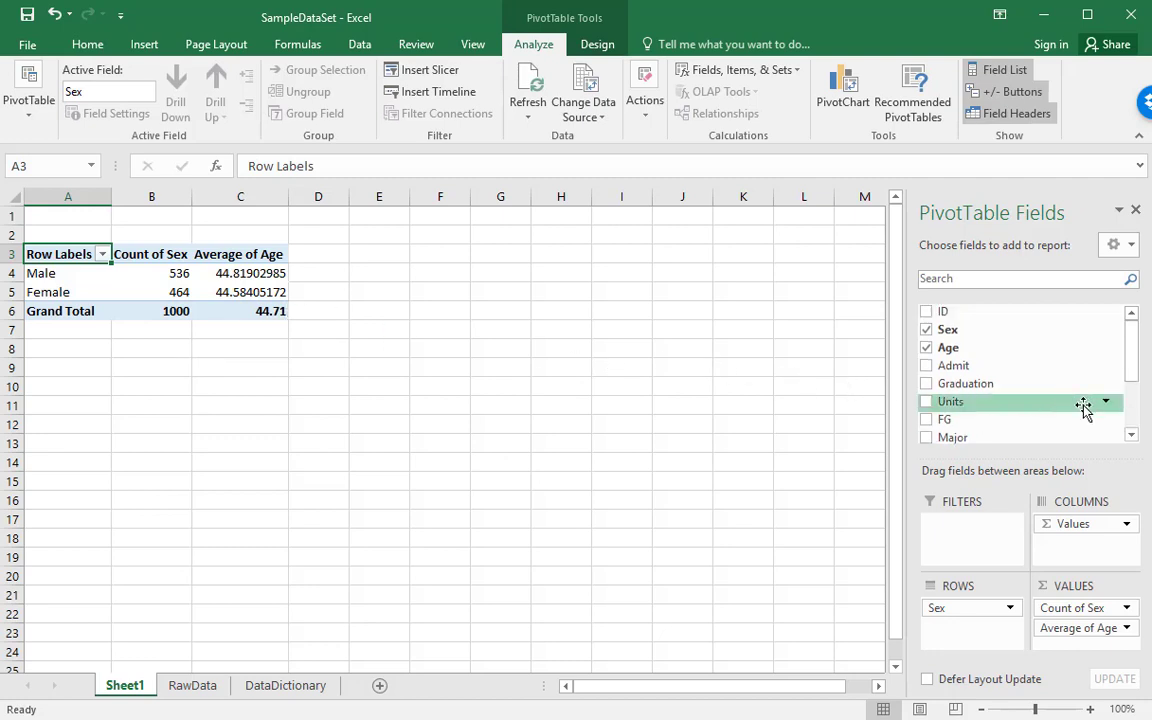
# Step: Add the Major field to the PivotTable rows beneath Sex and review the counts and average ages per major
pyautogui.moveTo(948, 443); pyautogui.dragTo(978, 640)
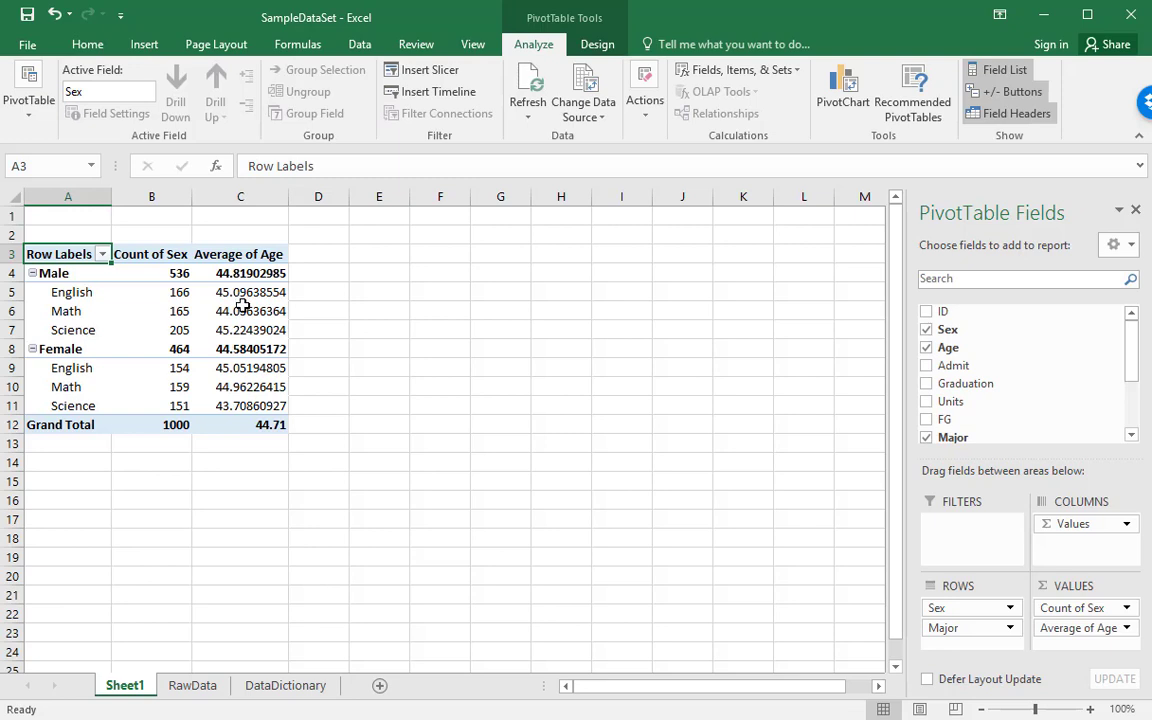
pyautogui.moveTo(244, 405)
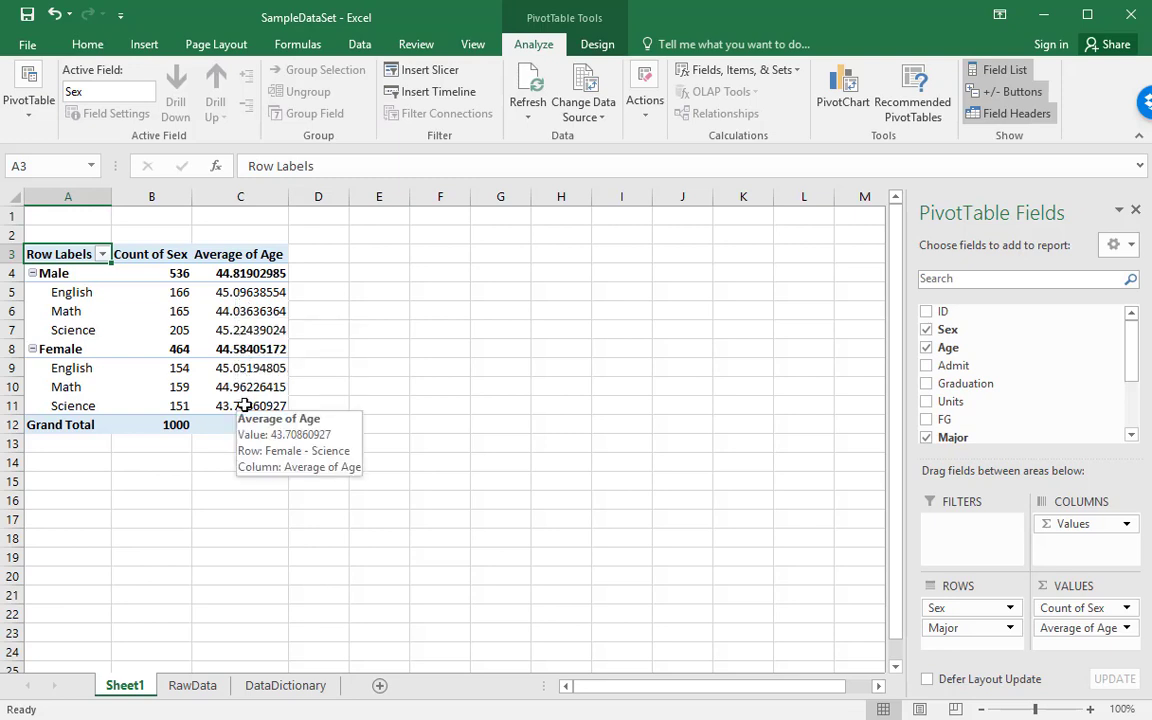
pyautogui.moveTo(175, 274)
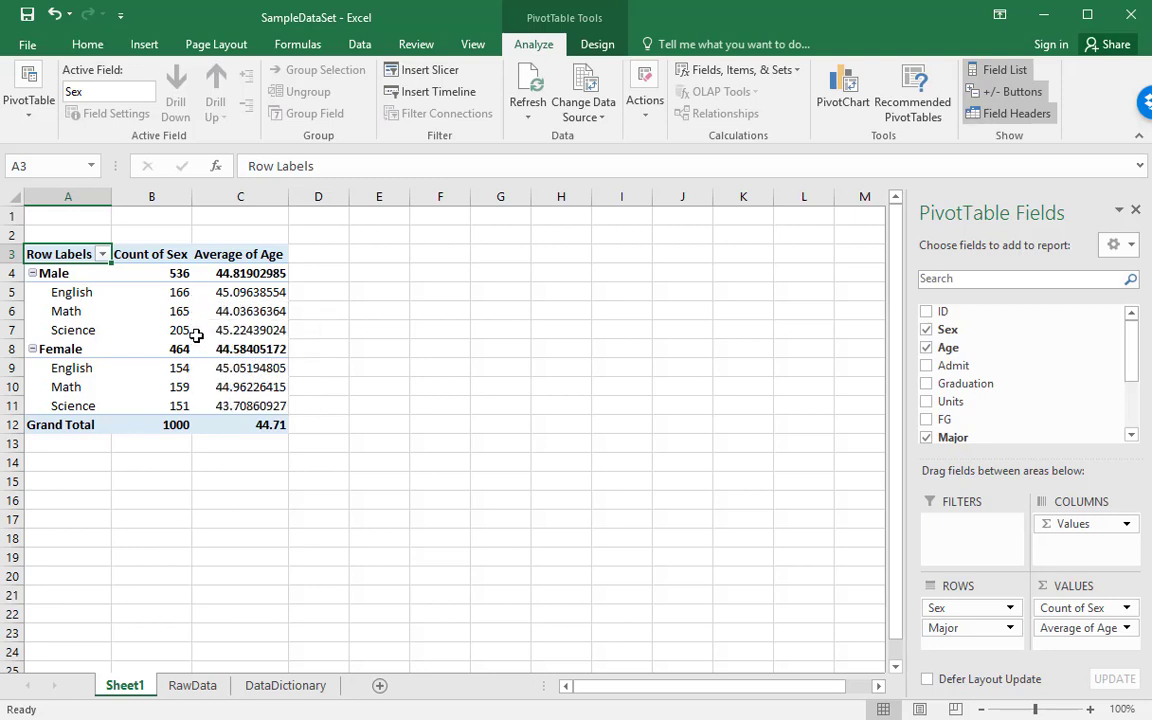
pyautogui.moveTo(158, 332)
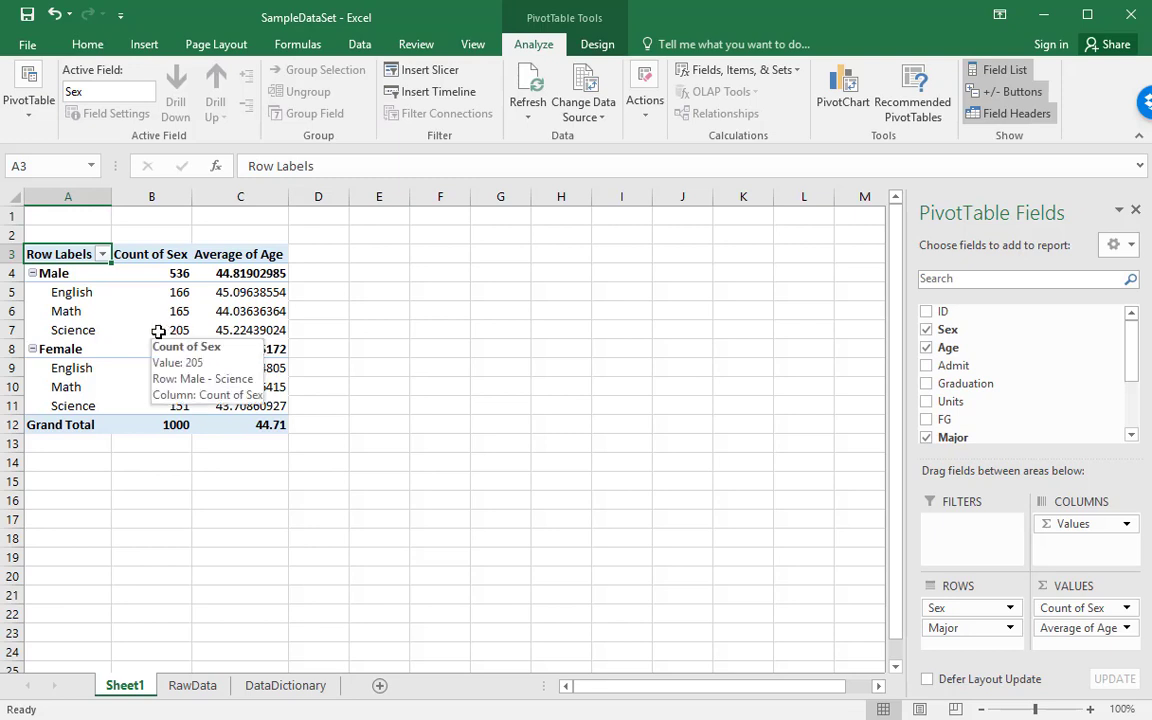
pyautogui.moveTo(160, 366)
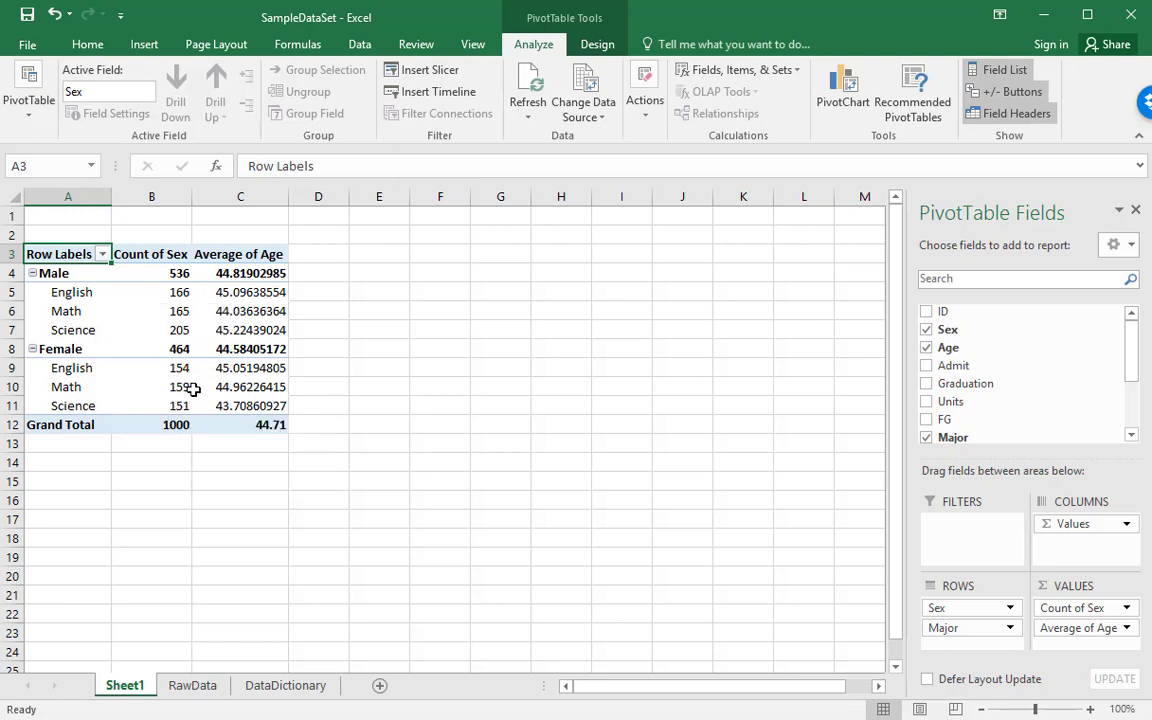
pyautogui.moveTo(190, 416)
# Step: Add the Units field to the PivotTable values and summarise it by Average
pyautogui.moveTo(940, 410); pyautogui.dragTo(1086, 645)
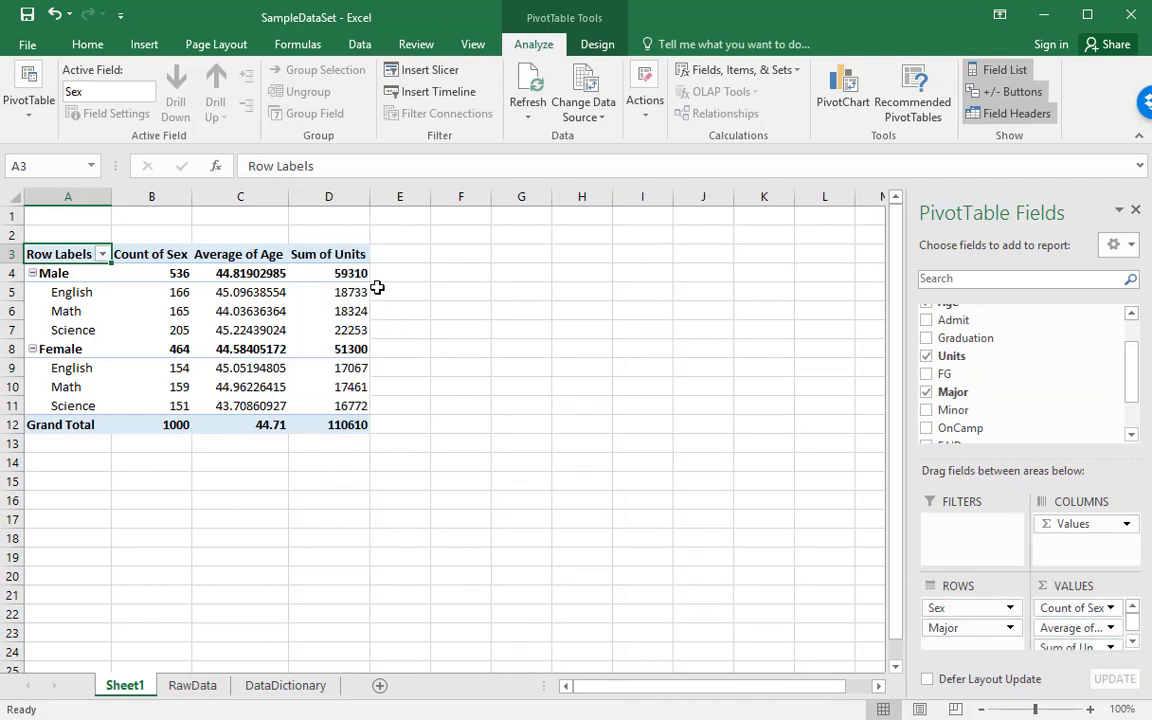
pyautogui.scroll(-2, 1121, 620)
pyautogui.click(1112, 648)
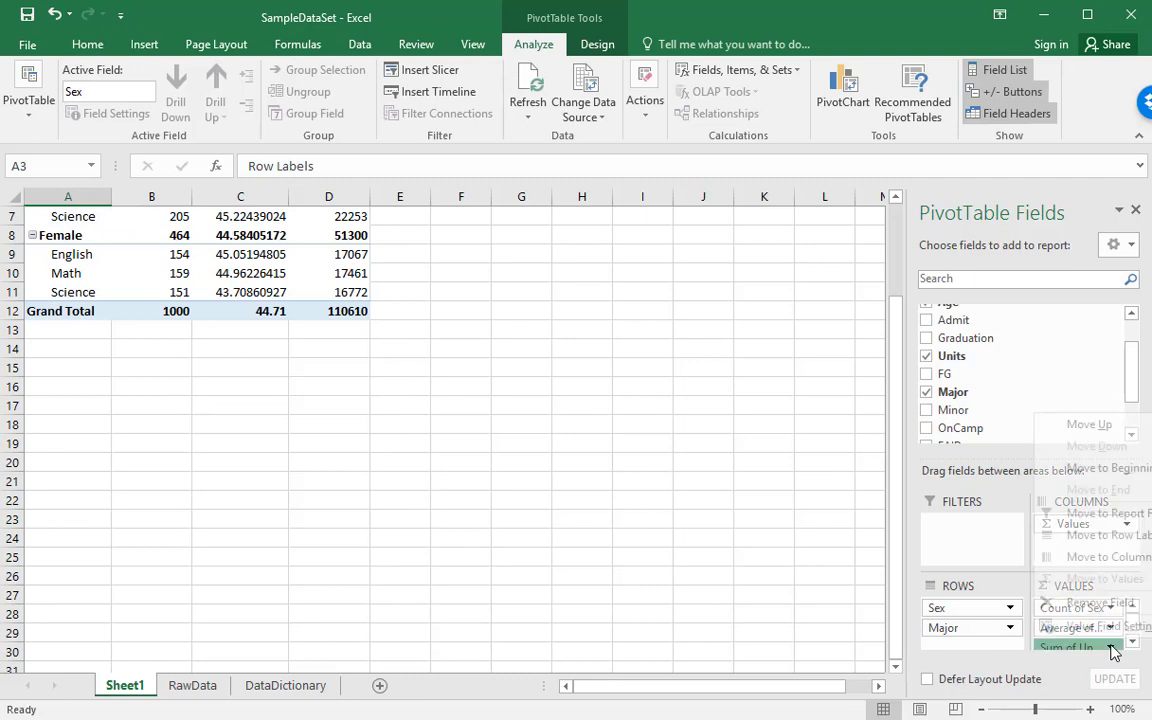
pyautogui.click(1104, 627)
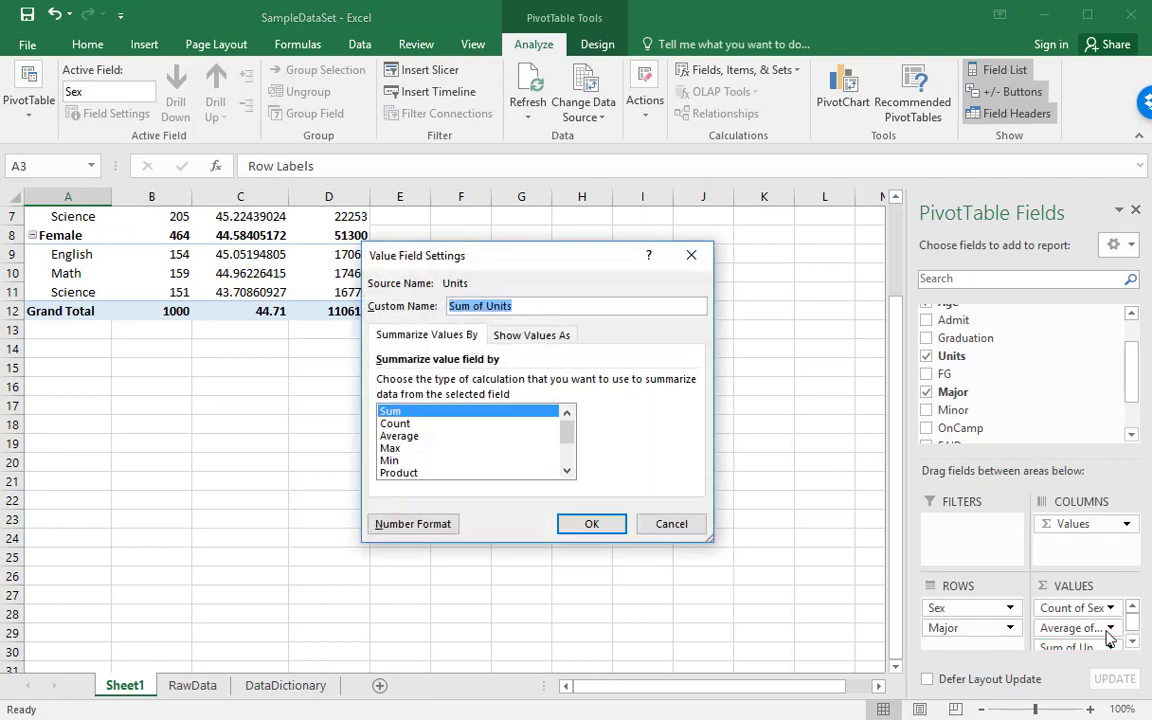
pyautogui.click(452, 437)
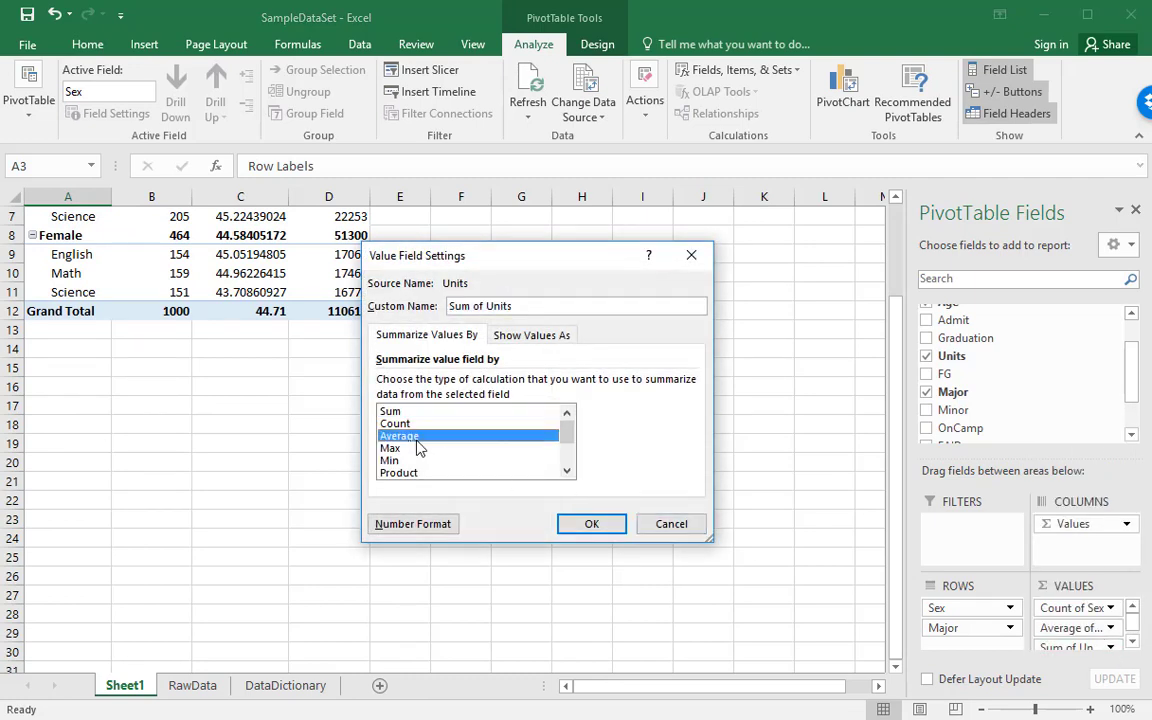
pyautogui.click(592, 524)
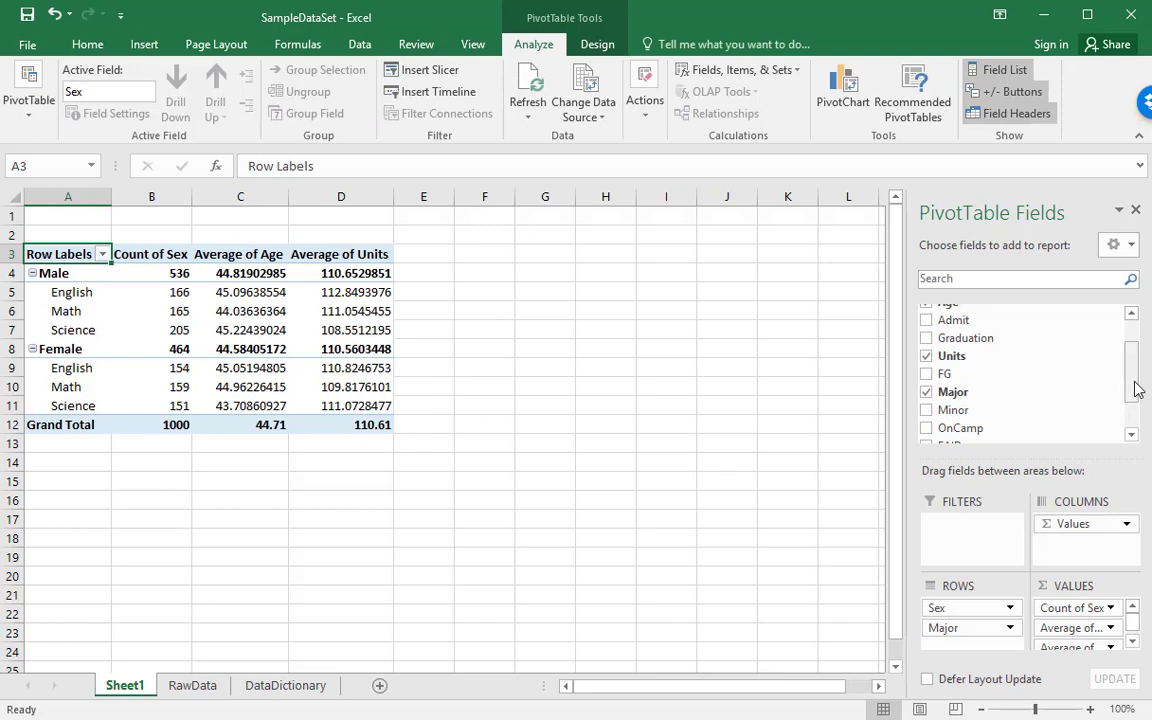
# Step: Add the Minor field to the PivotTable columns and look across the widened table
pyautogui.moveTo(1135, 389)
pyautogui.mouseDown()
pyautogui.moveTo(1145, 330)
pyautogui.moveTo(1137, 396)
pyautogui.mouseUp()
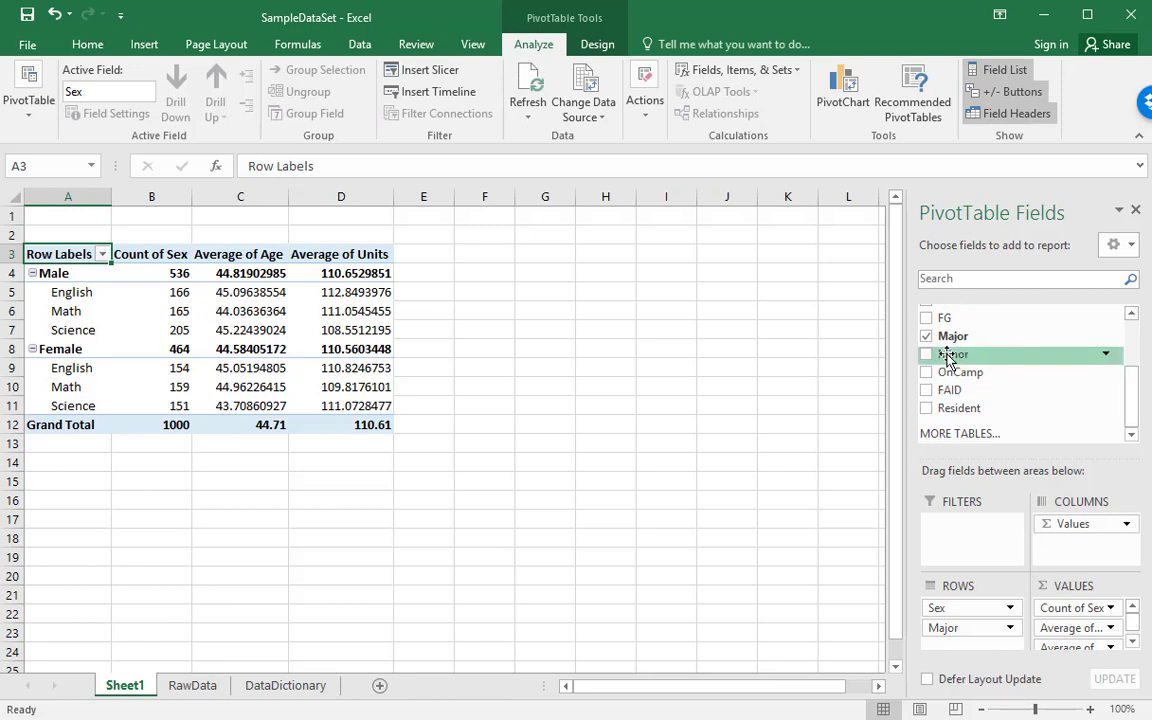
pyautogui.moveTo(946, 352); pyautogui.dragTo(1075, 558)
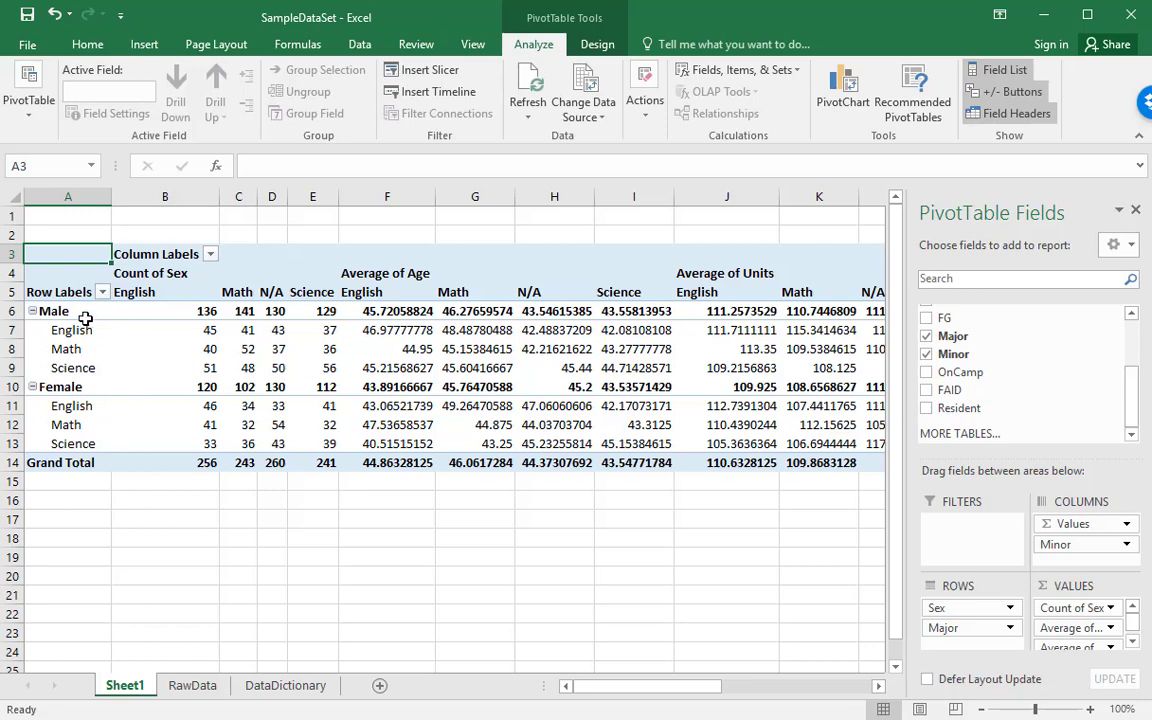
pyautogui.hscroll(5, 760, 277)
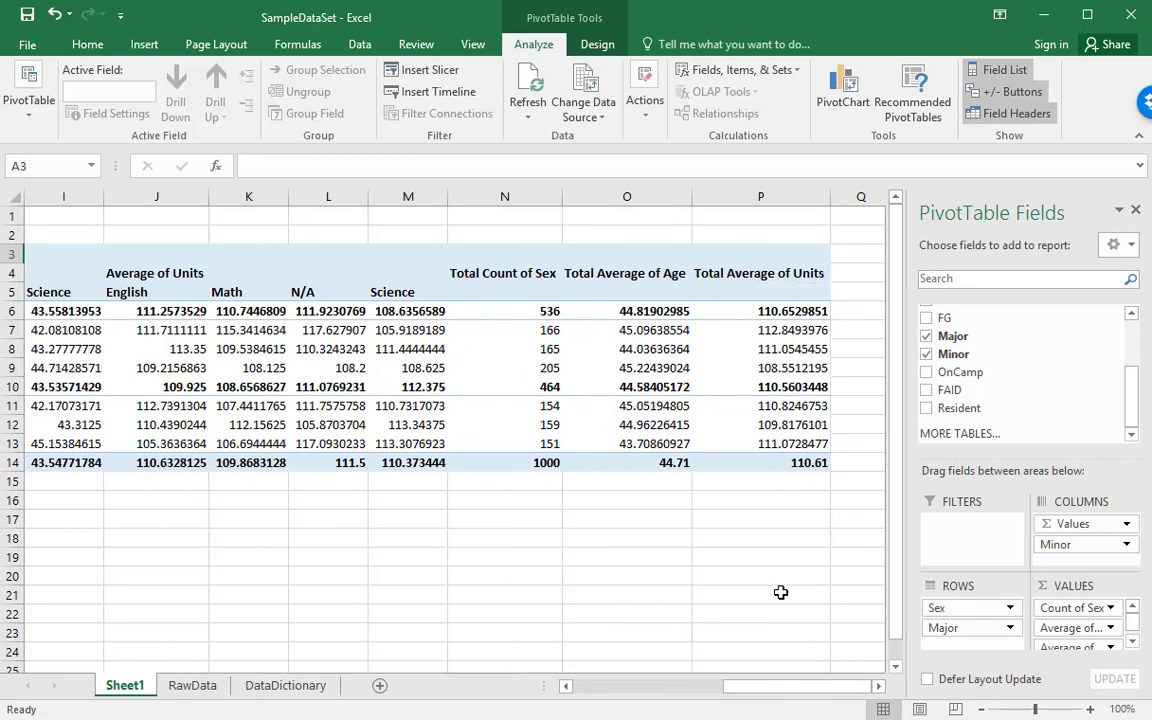
pyautogui.moveTo(770, 687); pyautogui.dragTo(560, 684)
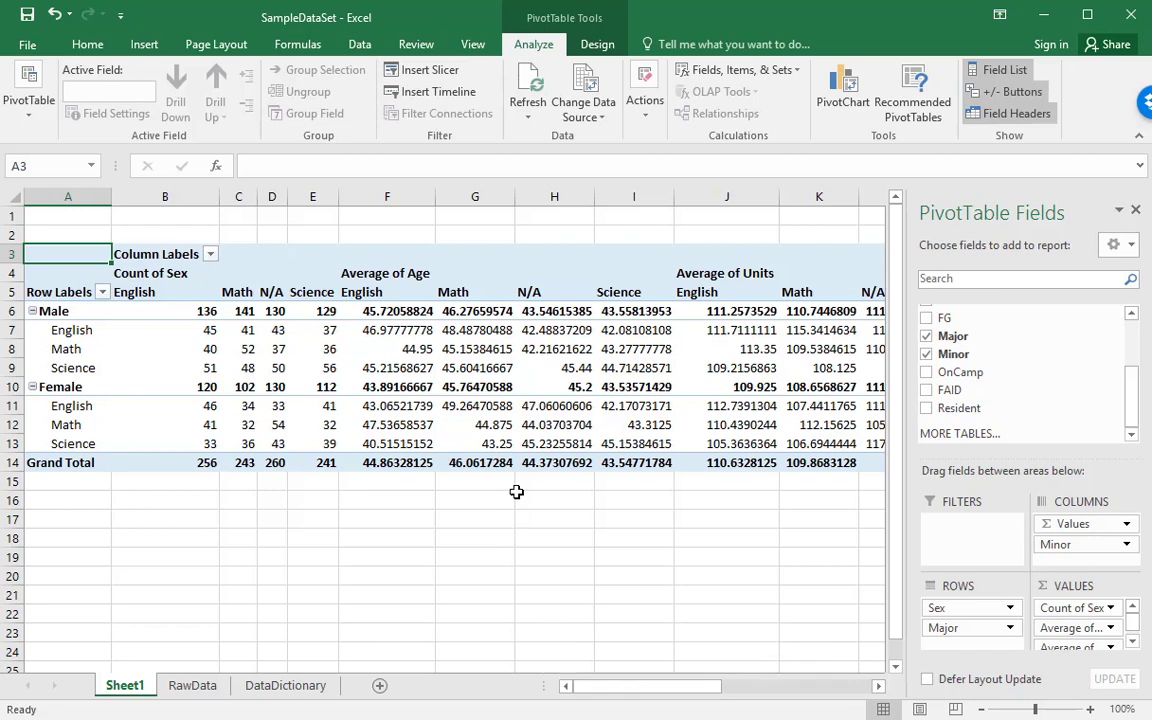
# Step: Move the Minor field from the columns to the rows beneath Major and review the nested breakdown
pyautogui.moveTo(1078, 544); pyautogui.dragTo(957, 648)
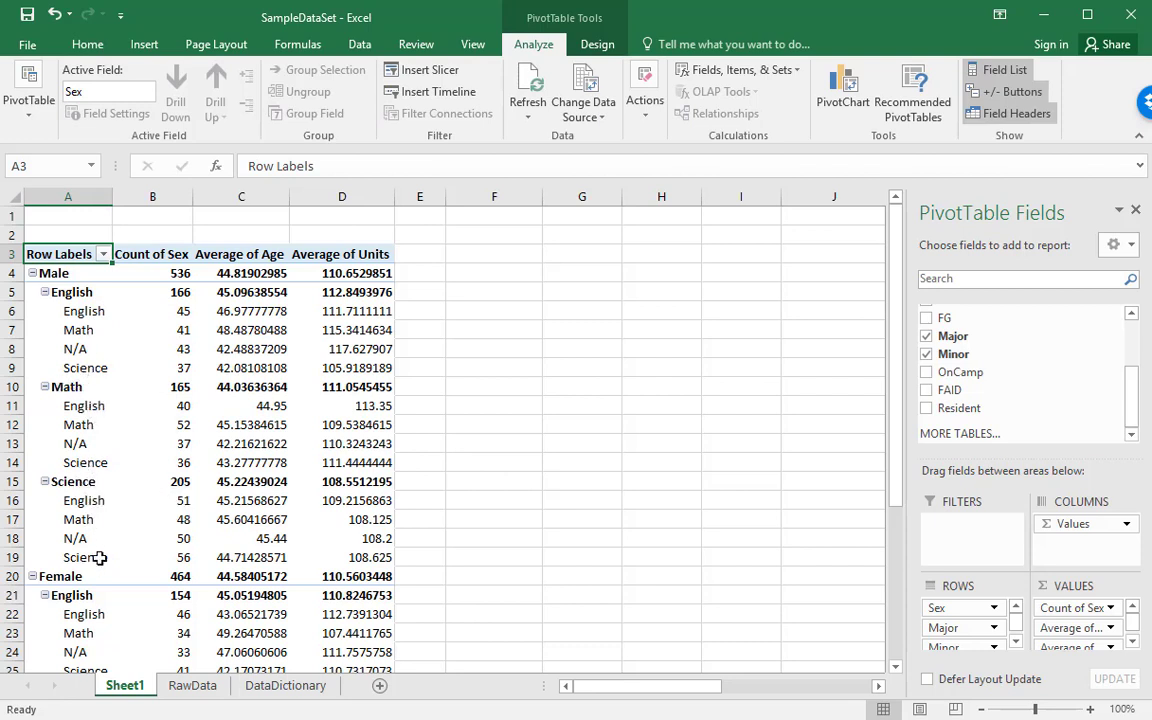
pyautogui.scroll(-4, 120, 497)
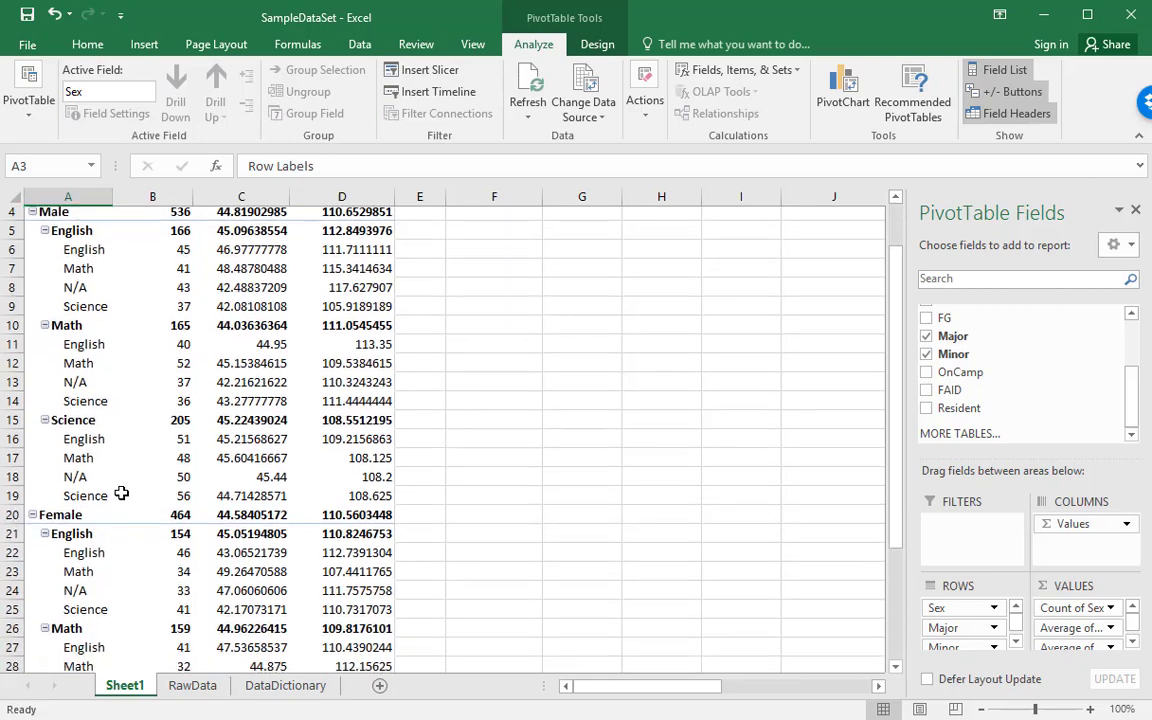
pyautogui.scroll(-3, 120, 497)
pyautogui.scroll(2, 122, 498)
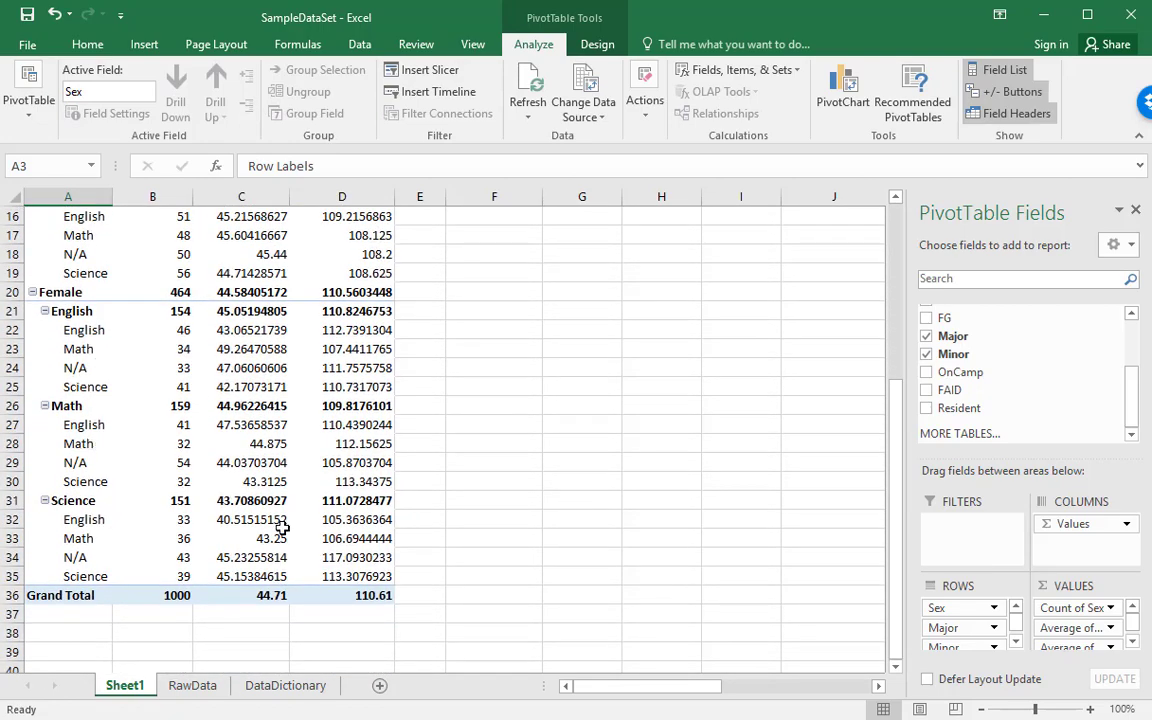
pyautogui.moveTo(283, 520)
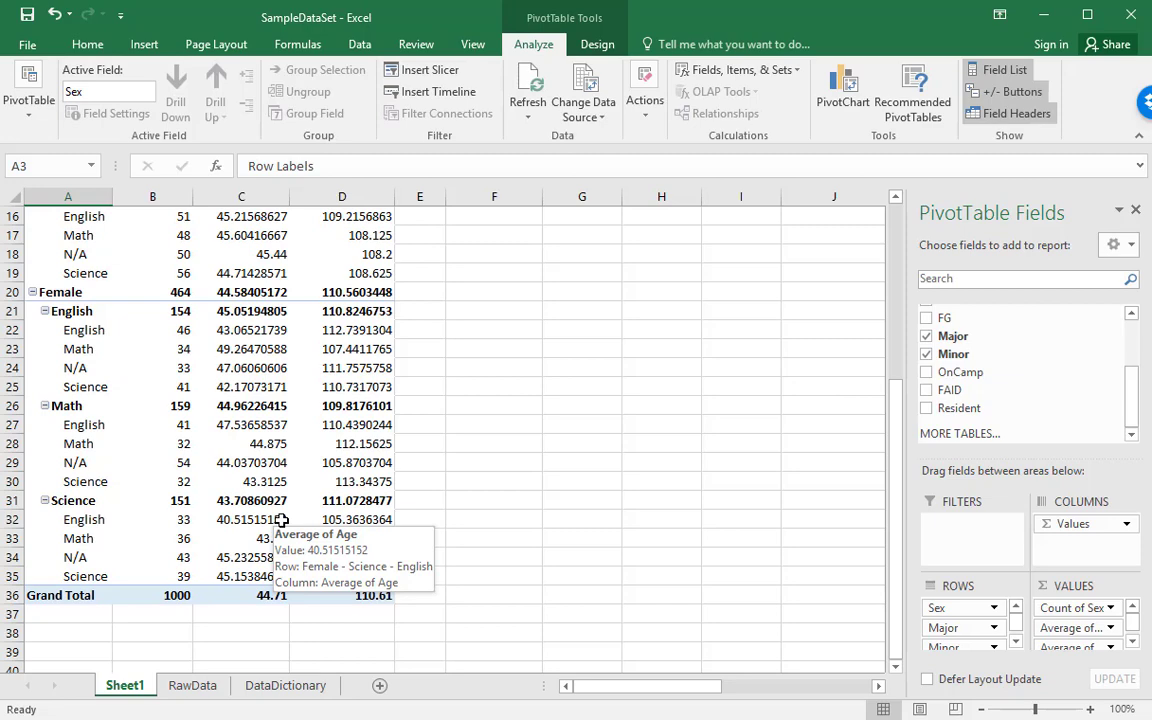
pyautogui.scroll(5, 283, 520)
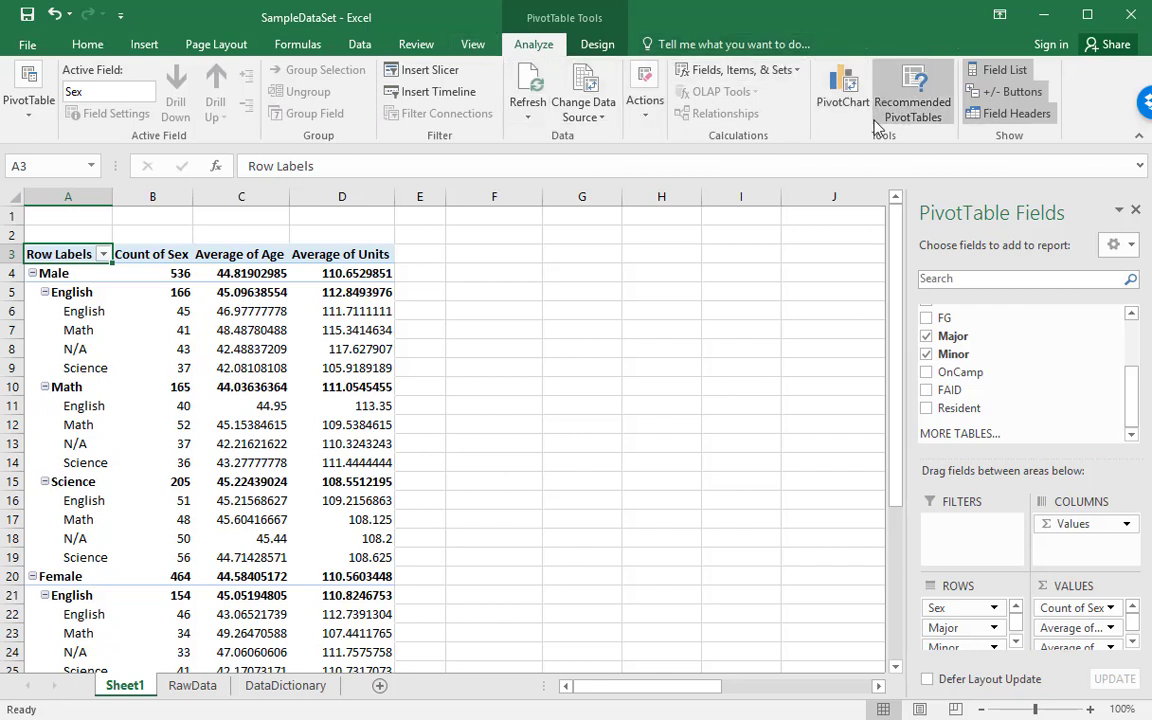
# Step: Insert a Clustered Column PivotChart beside the PivotTable and hide all field buttons on the chart
pyautogui.click(851, 91)
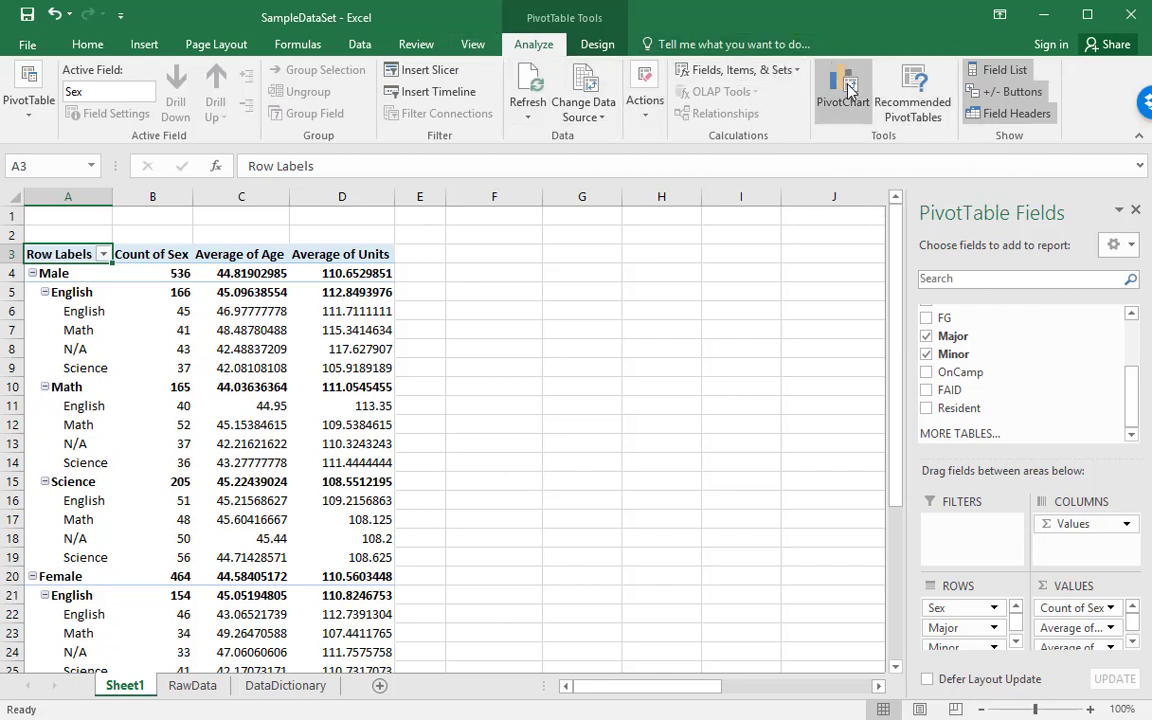
pyautogui.moveTo(565, 368)
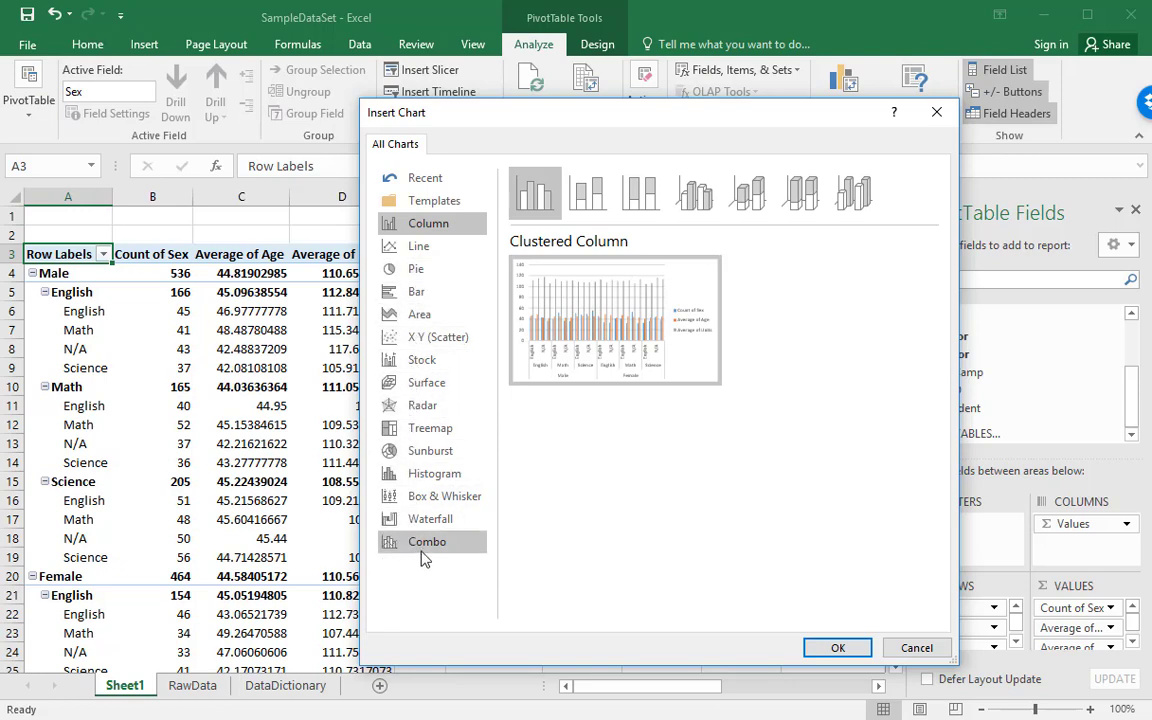
pyautogui.click(836, 648)
pyautogui.moveTo(573, 319); pyautogui.dragTo(740, 279)
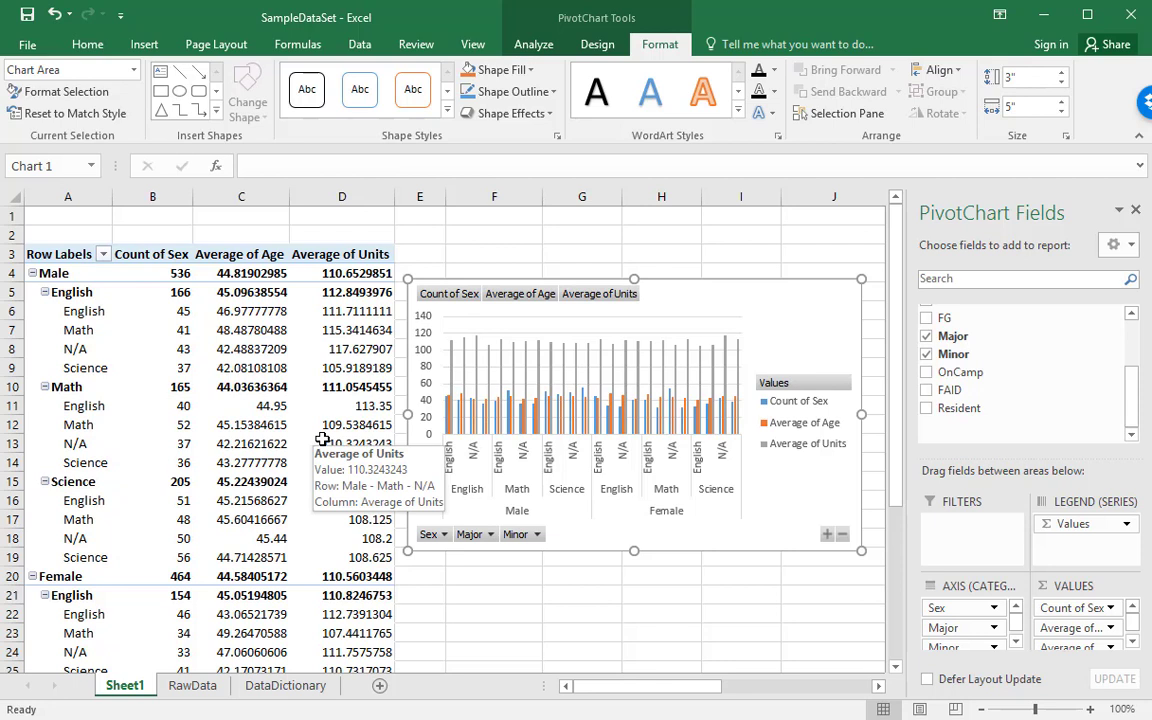
pyautogui.rightClick(601, 295)
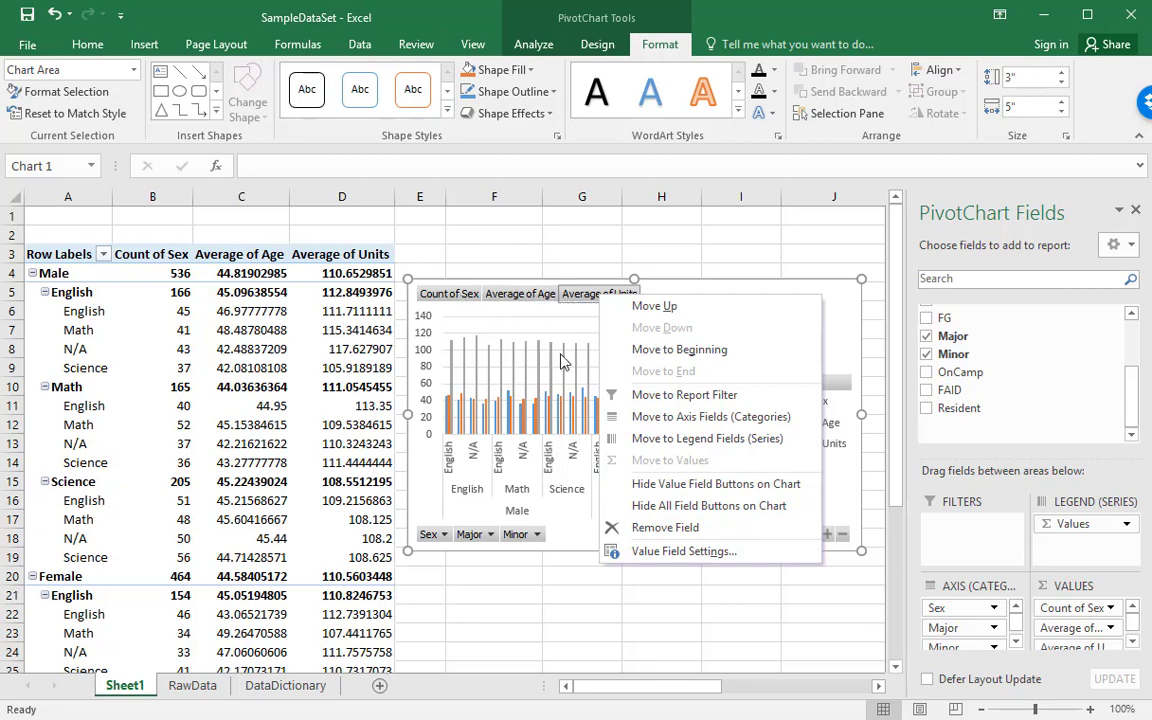
pyautogui.click(709, 507)
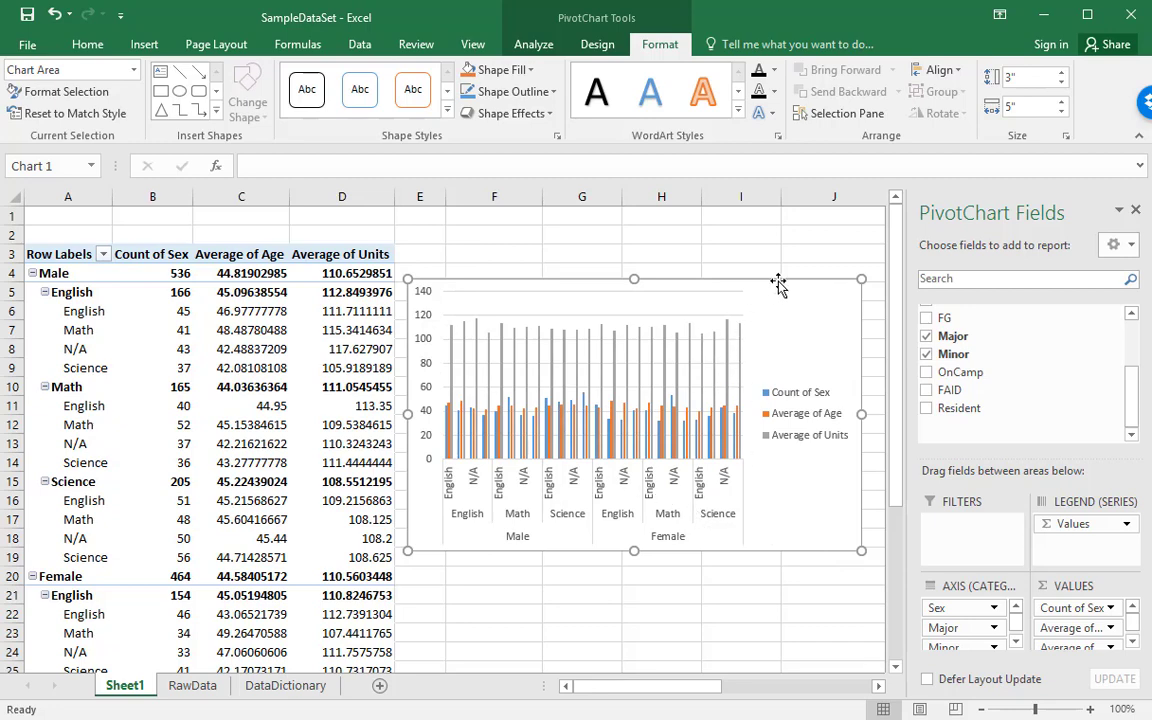
# Step: Show axis titles and hide the gridlines on the PivotChart, and position the chart clear of the PivotTable
pyautogui.moveTo(766, 281); pyautogui.dragTo(668, 280)
pyautogui.click(789, 327)
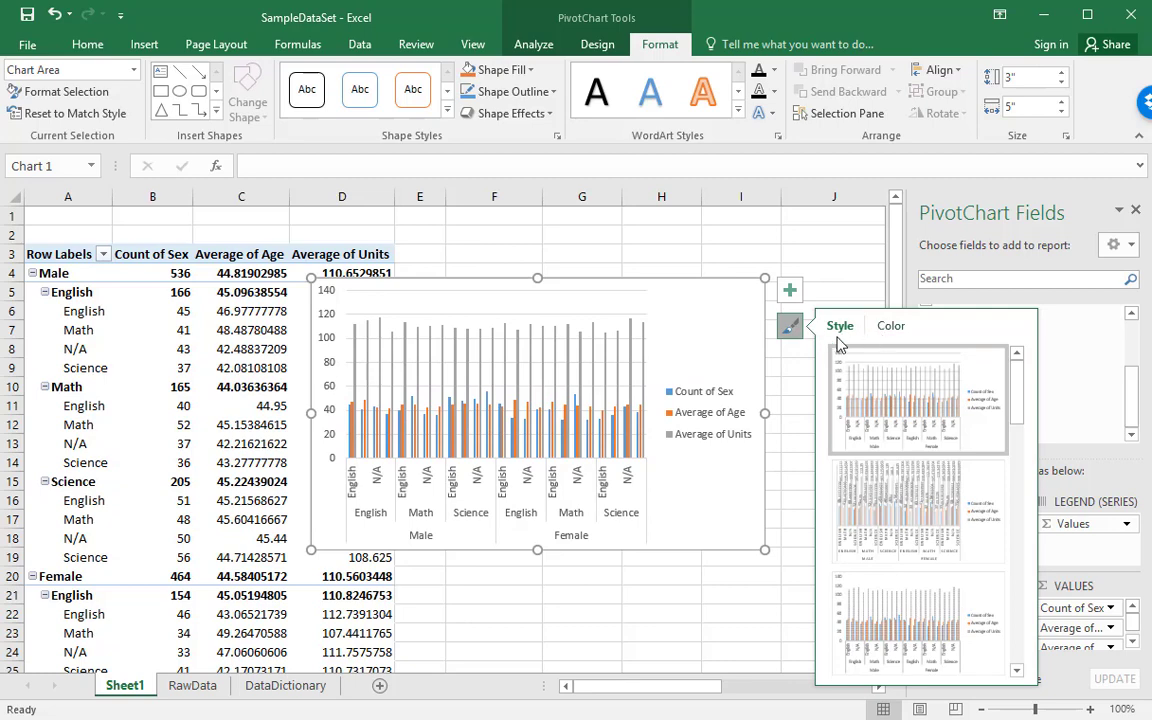
pyautogui.click(789, 290)
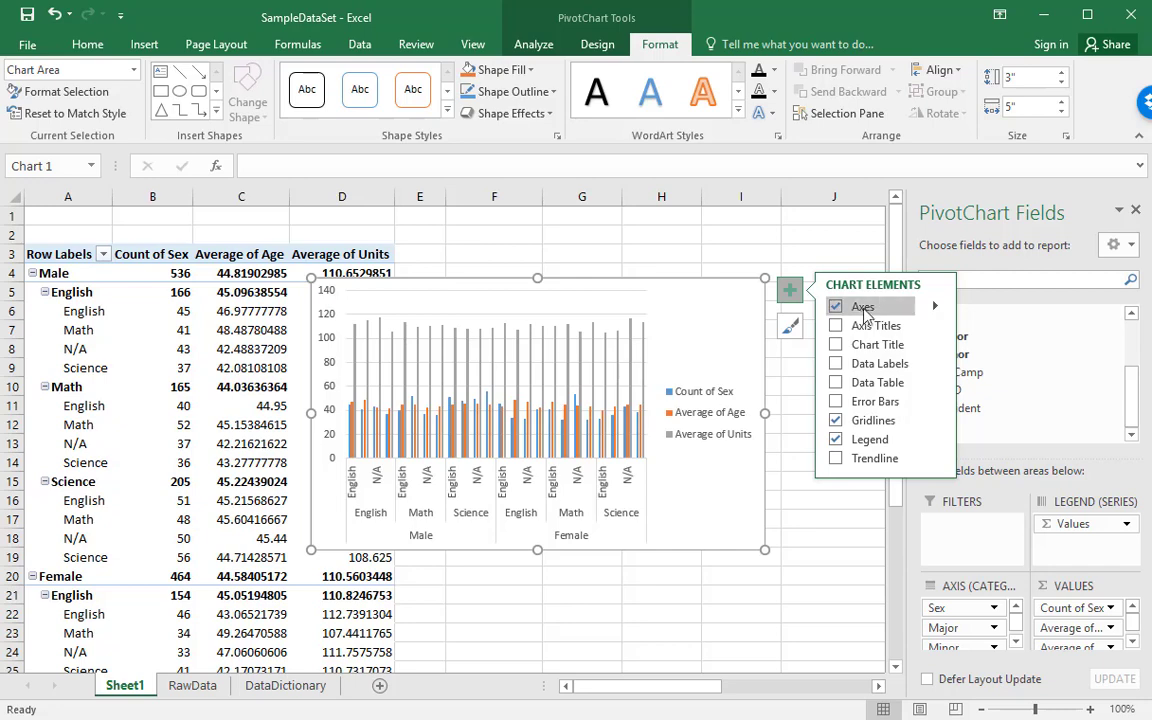
pyautogui.click(836, 326)
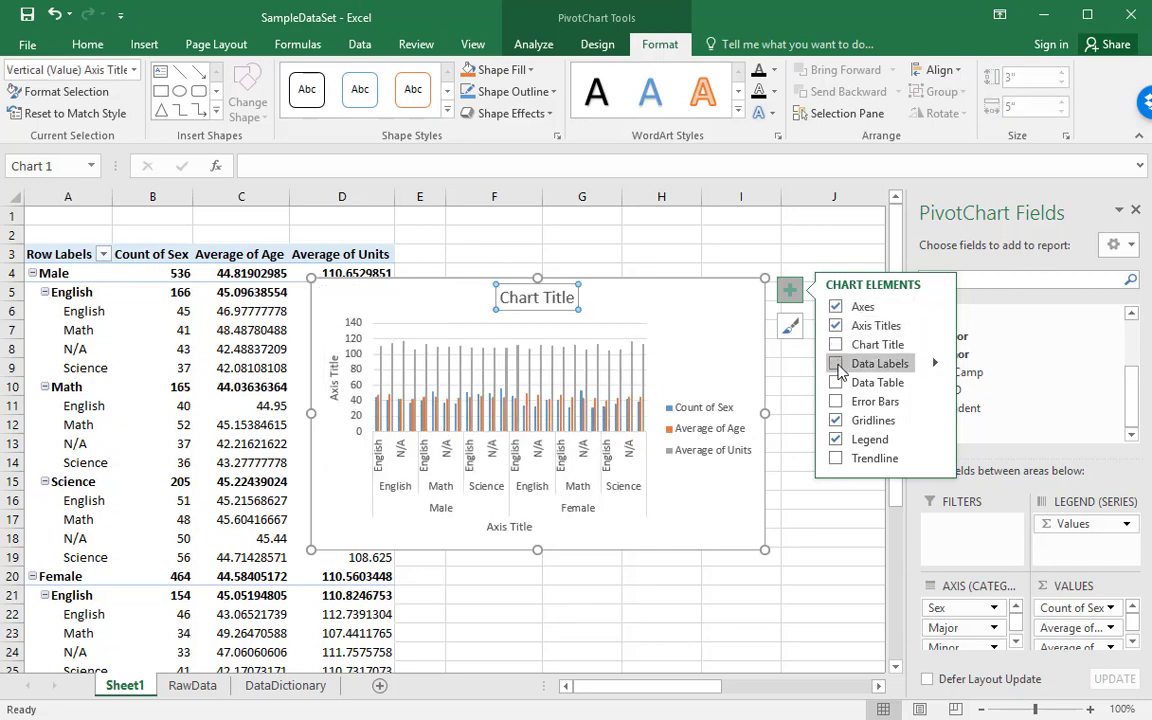
pyautogui.click(836, 421)
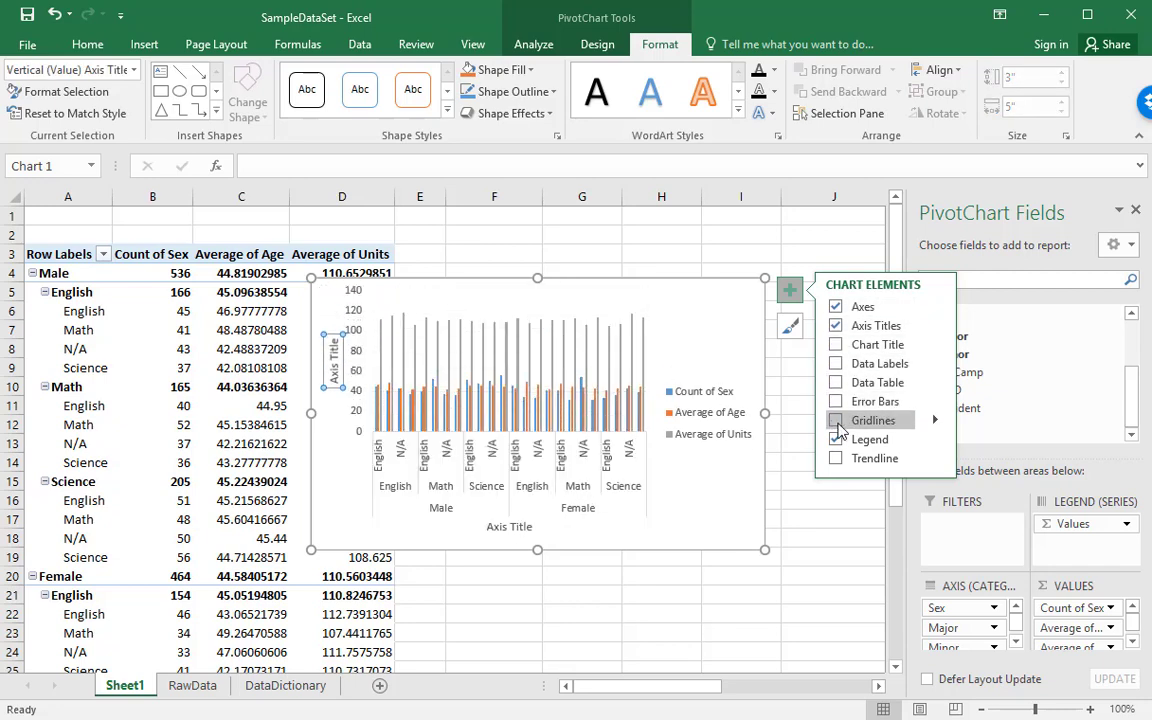
pyautogui.click(805, 291)
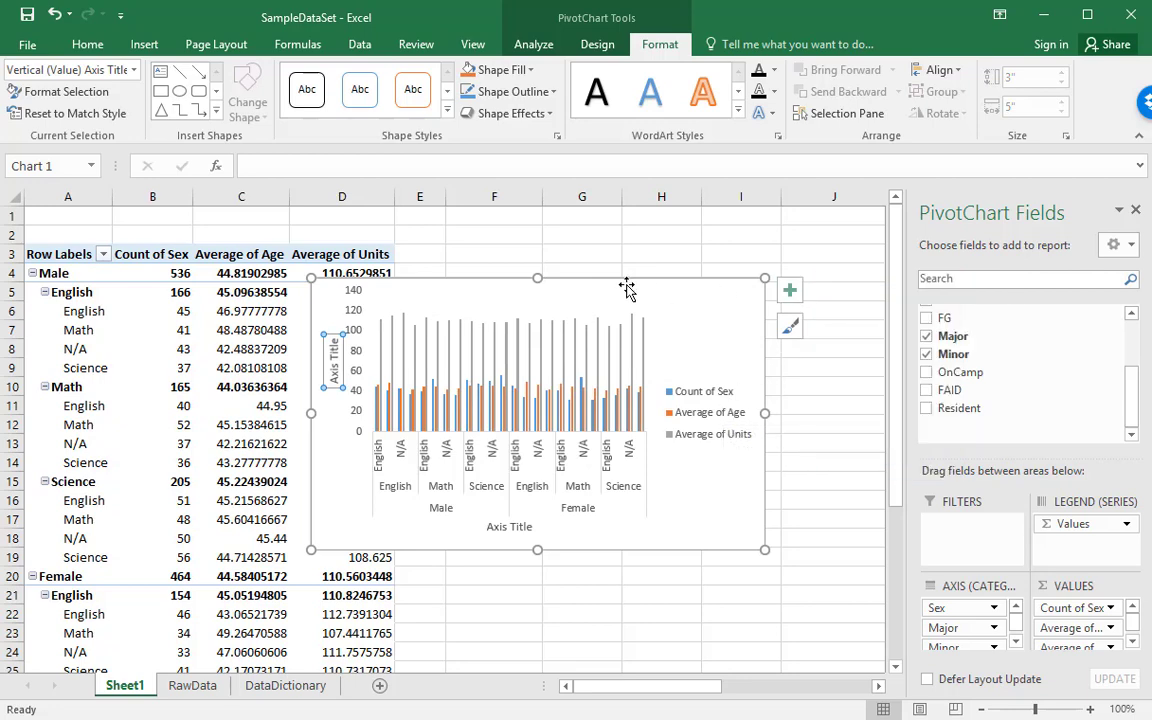
pyautogui.moveTo(627, 289); pyautogui.dragTo(728, 314)
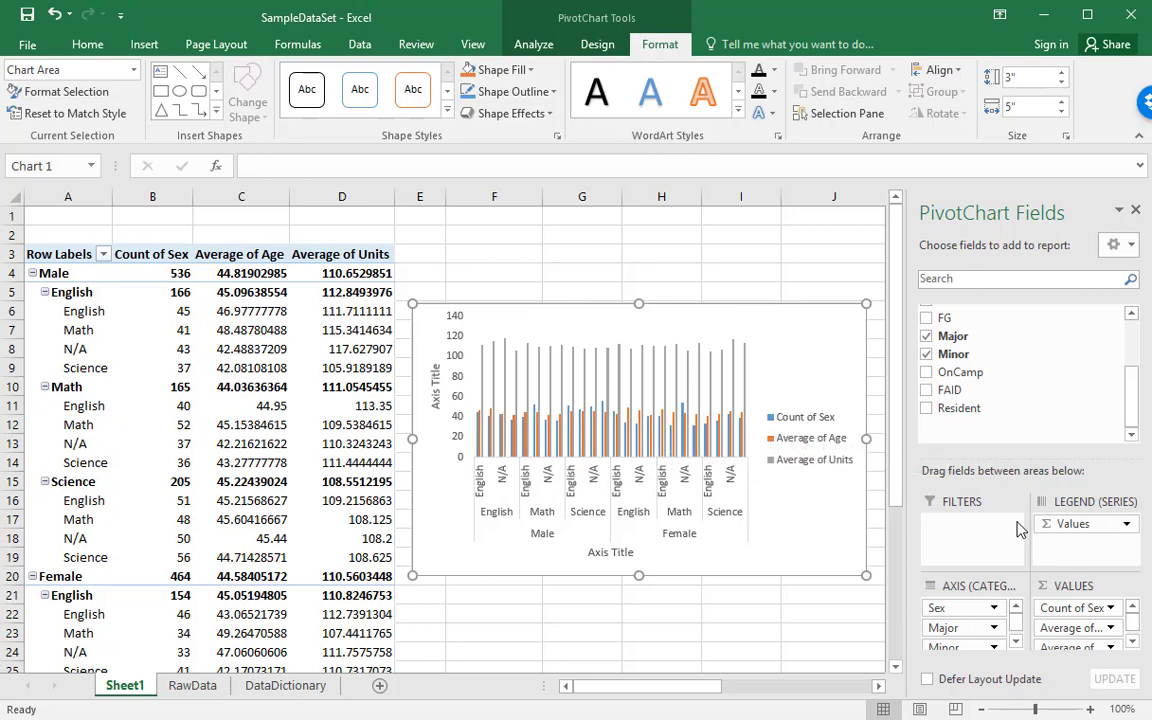
# Step: Remove Sex, Count of Sex and Minor from the PivotChart fields, and move the chart closer to the PivotTable
pyautogui.scroll(-2, 1016, 527)
pyautogui.scroll(2, 1016, 527)
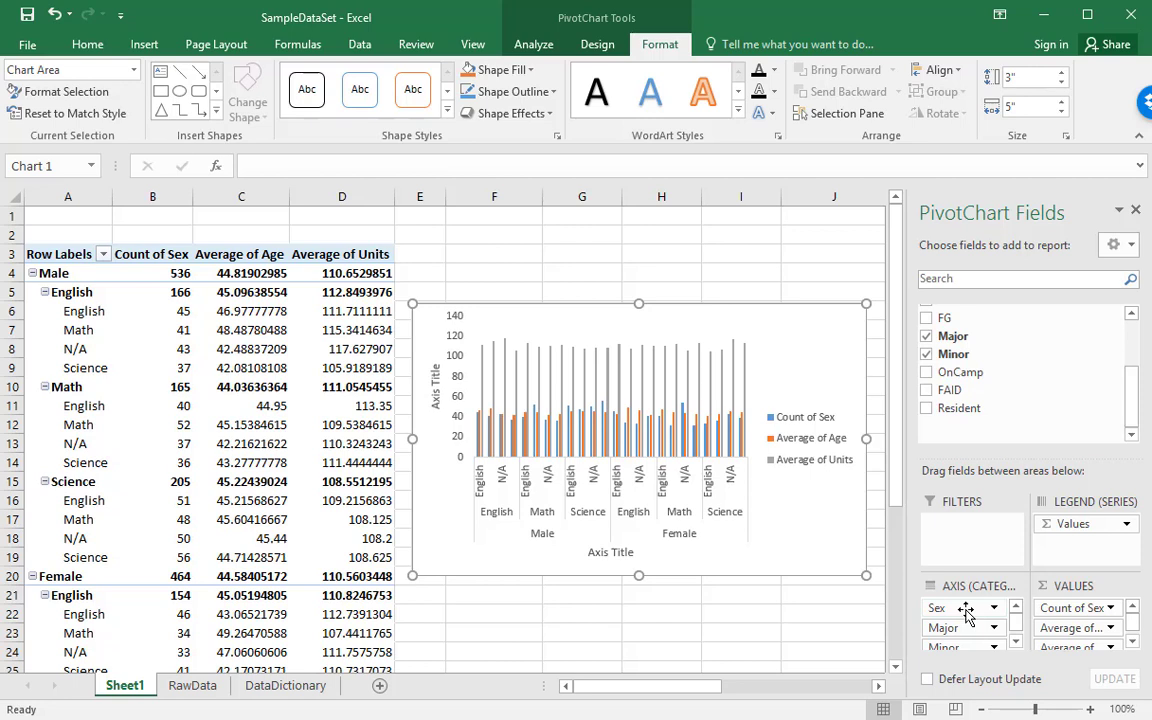
pyautogui.moveTo(966, 612); pyautogui.dragTo(774, 622)
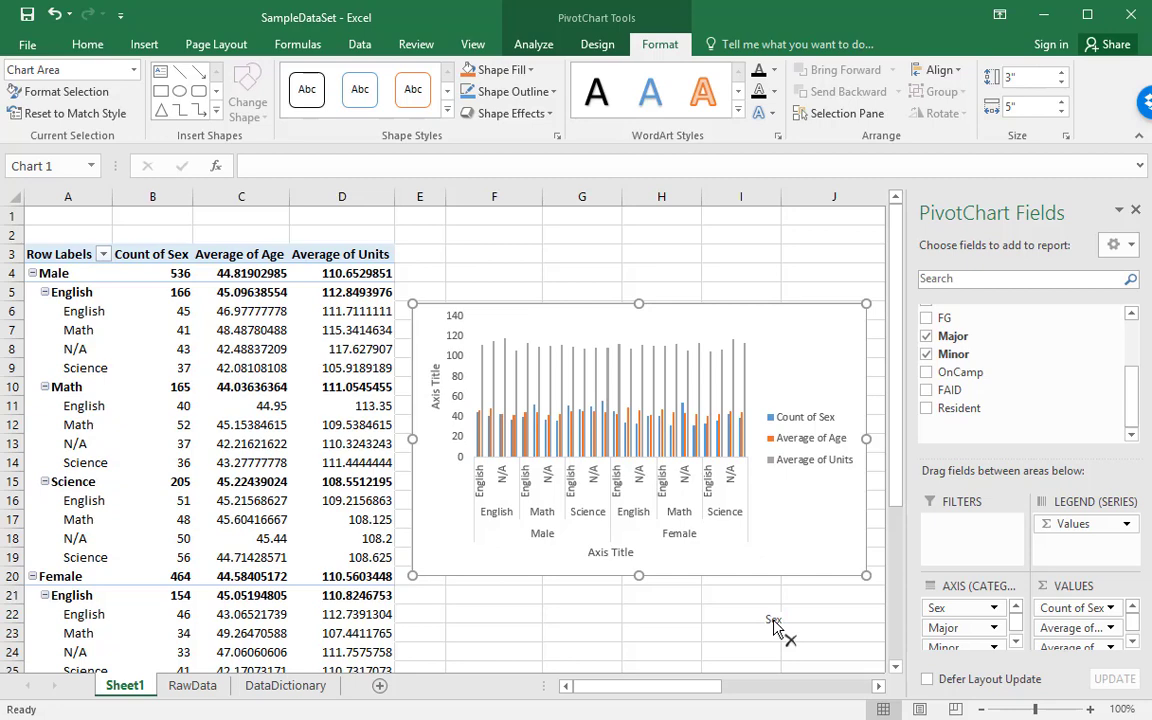
pyautogui.moveTo(774, 622); pyautogui.dragTo(774, 622)
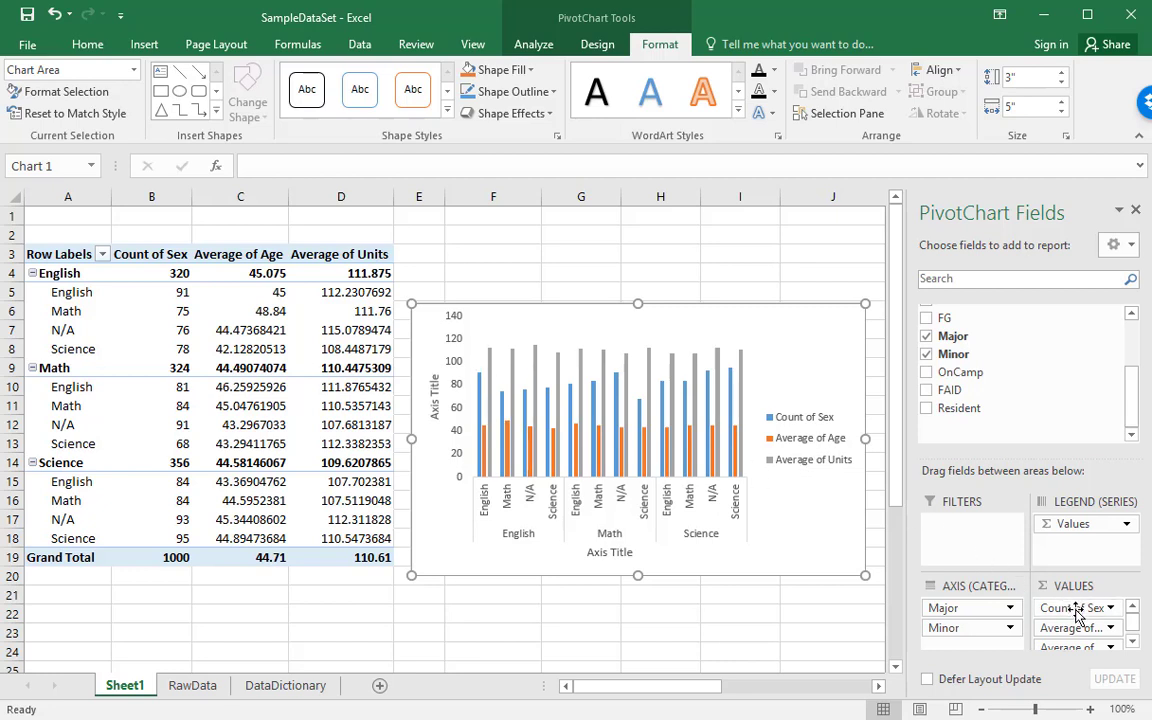
pyautogui.moveTo(1079, 615); pyautogui.dragTo(765, 637)
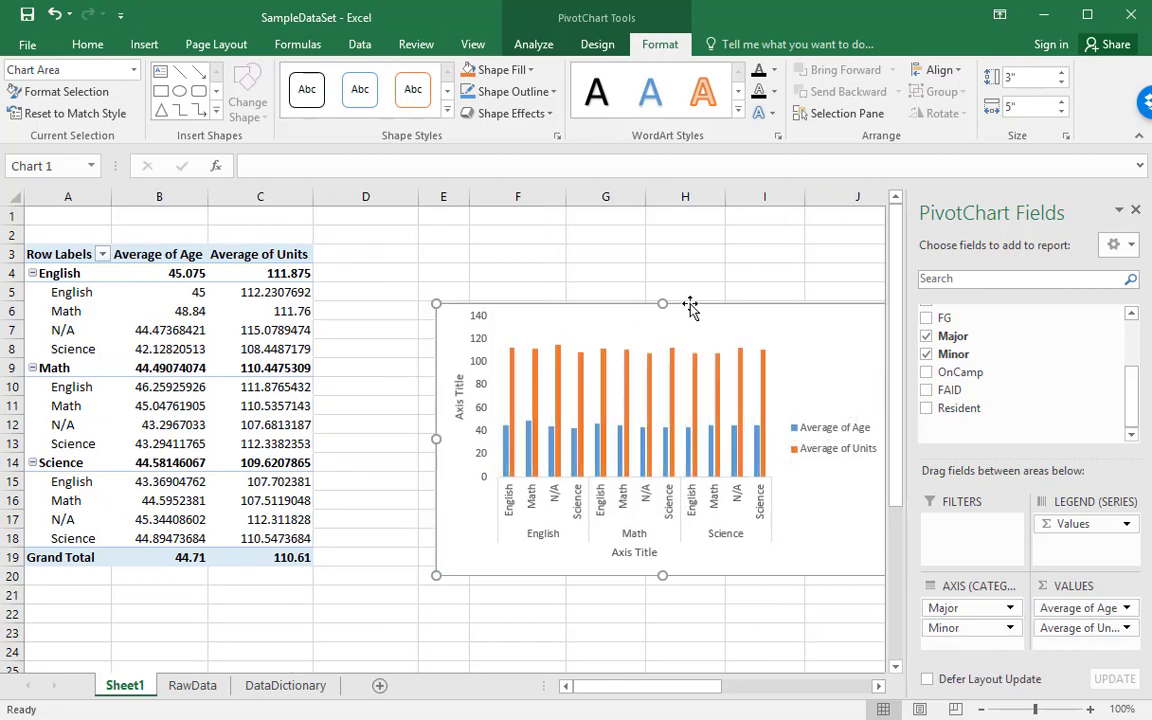
pyautogui.moveTo(689, 303); pyautogui.dragTo(589, 278)
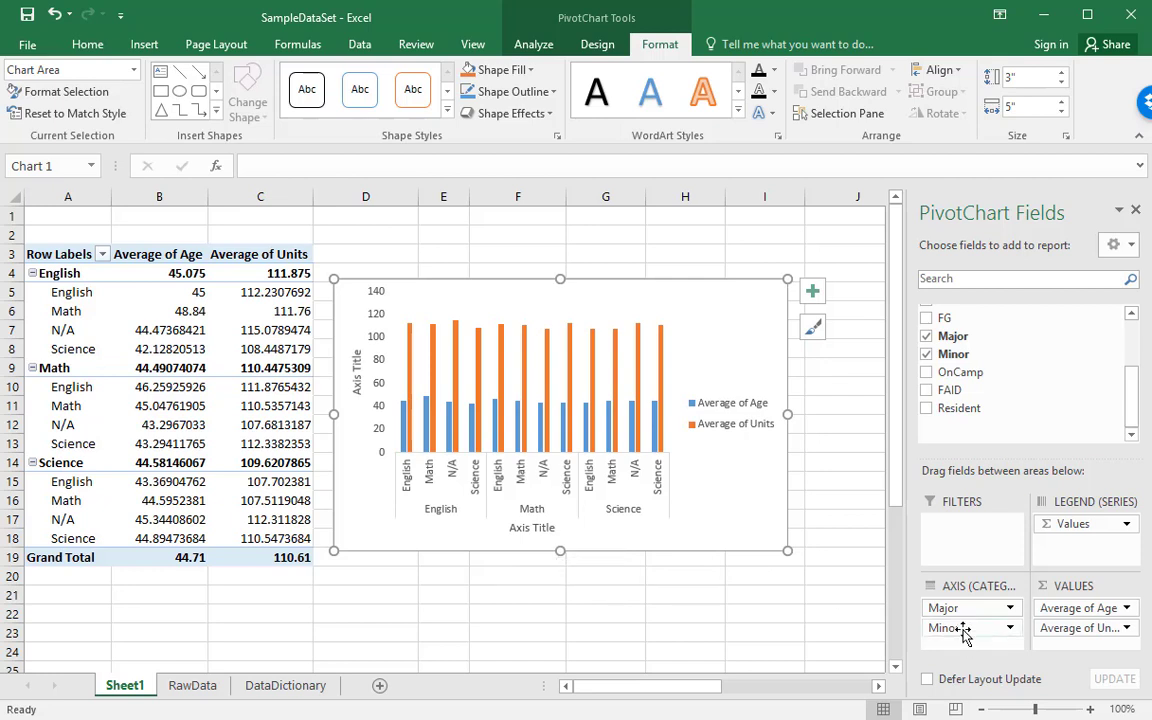
pyautogui.moveTo(962, 630); pyautogui.dragTo(678, 621)
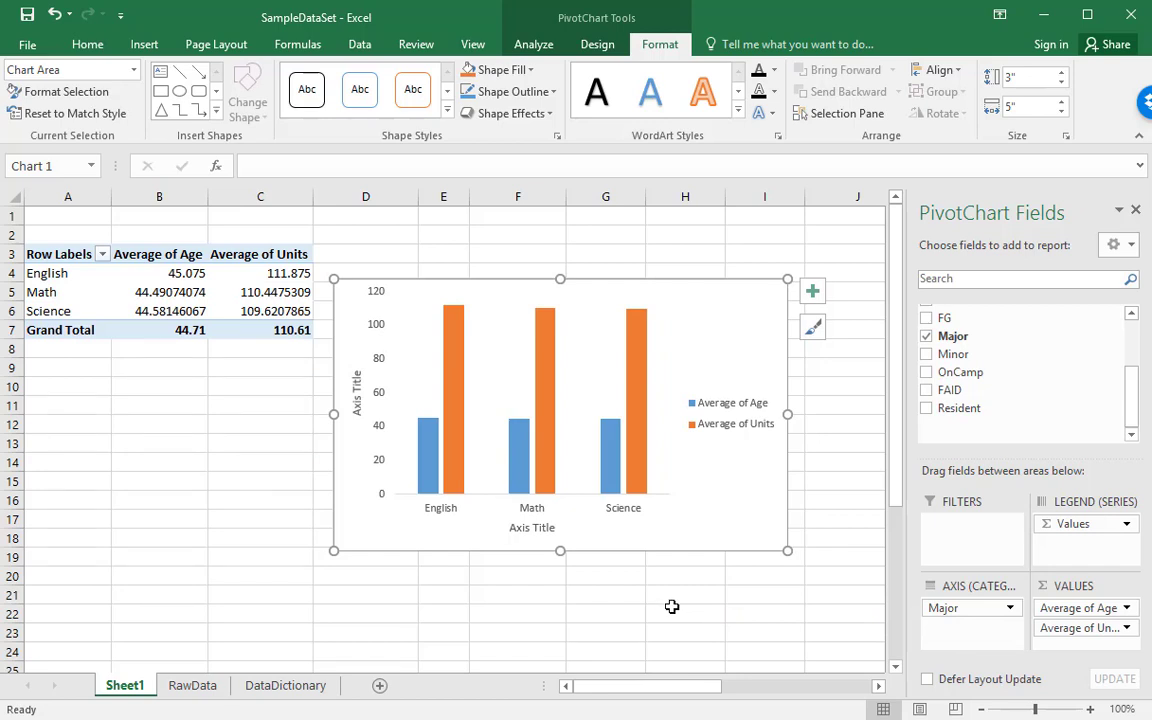
# Step: Copy the PivotChart, switch to the blank Word document and paste it with Use Destination Theme & Link Data
pyautogui.rightClick(722, 548)
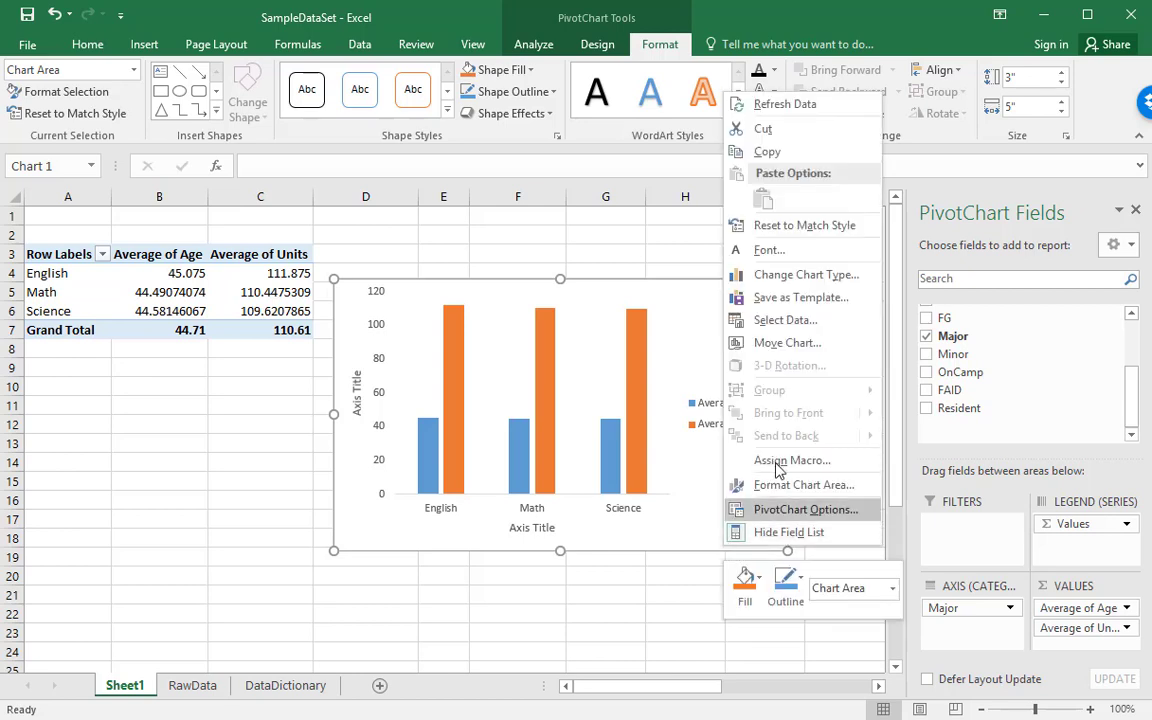
pyautogui.click(768, 151)
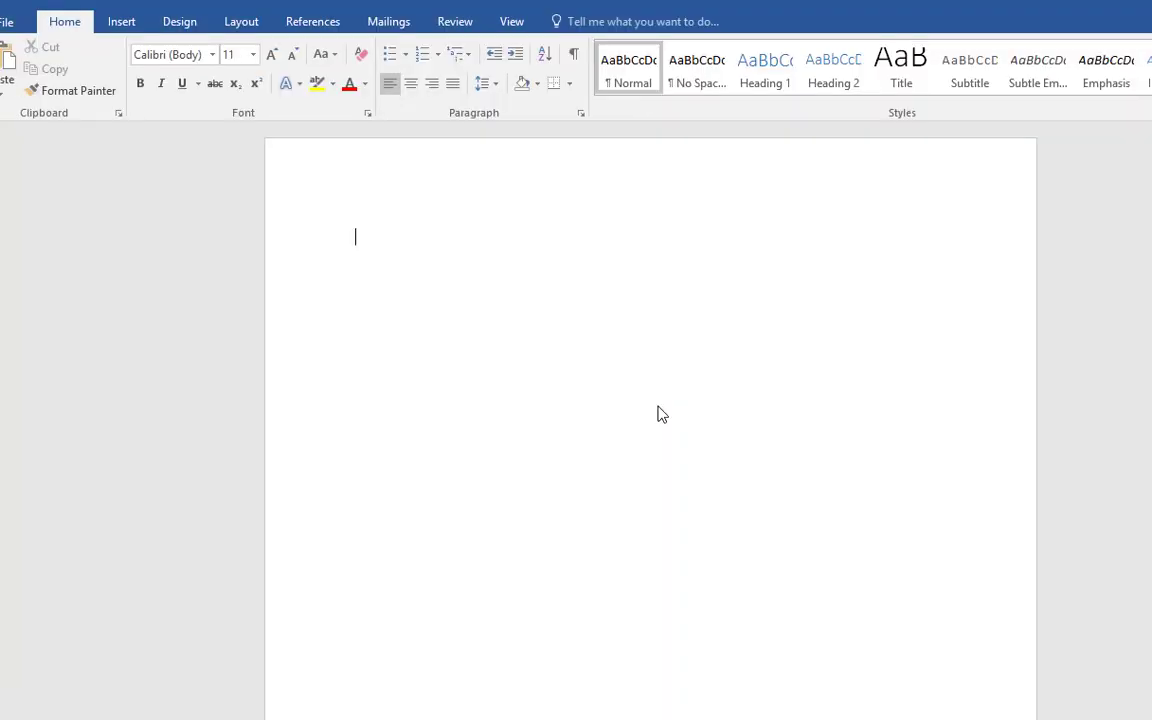
pyautogui.rightClick(383, 239)
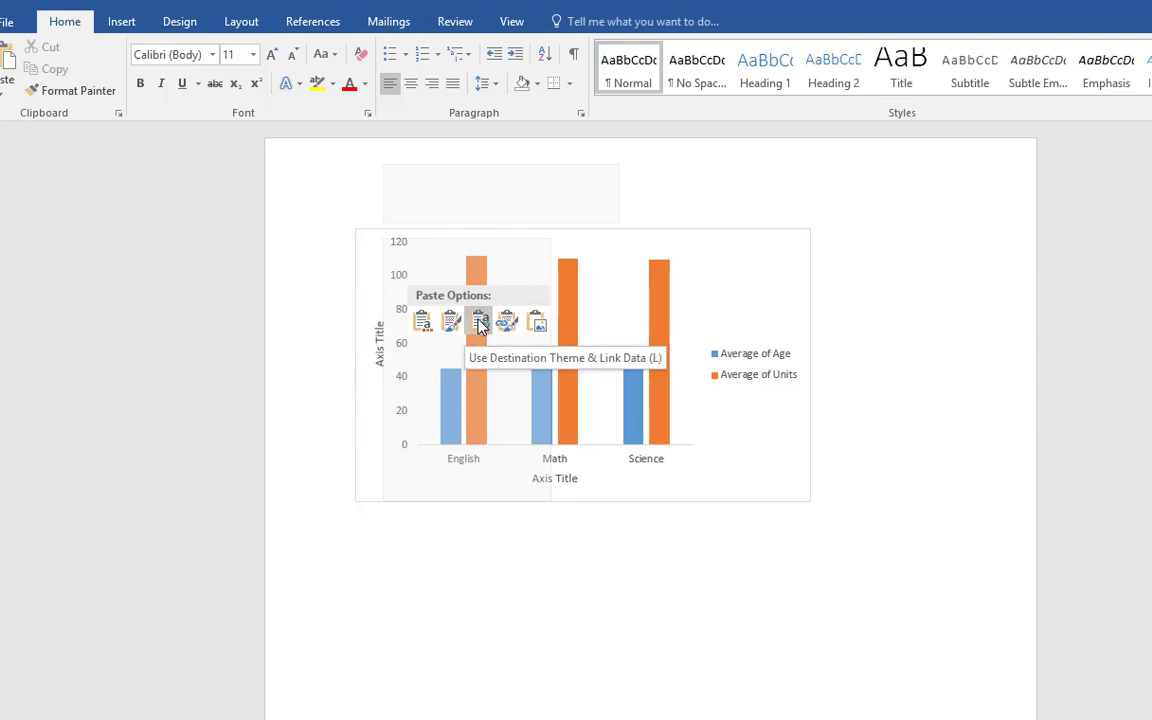
pyautogui.click(479, 321)
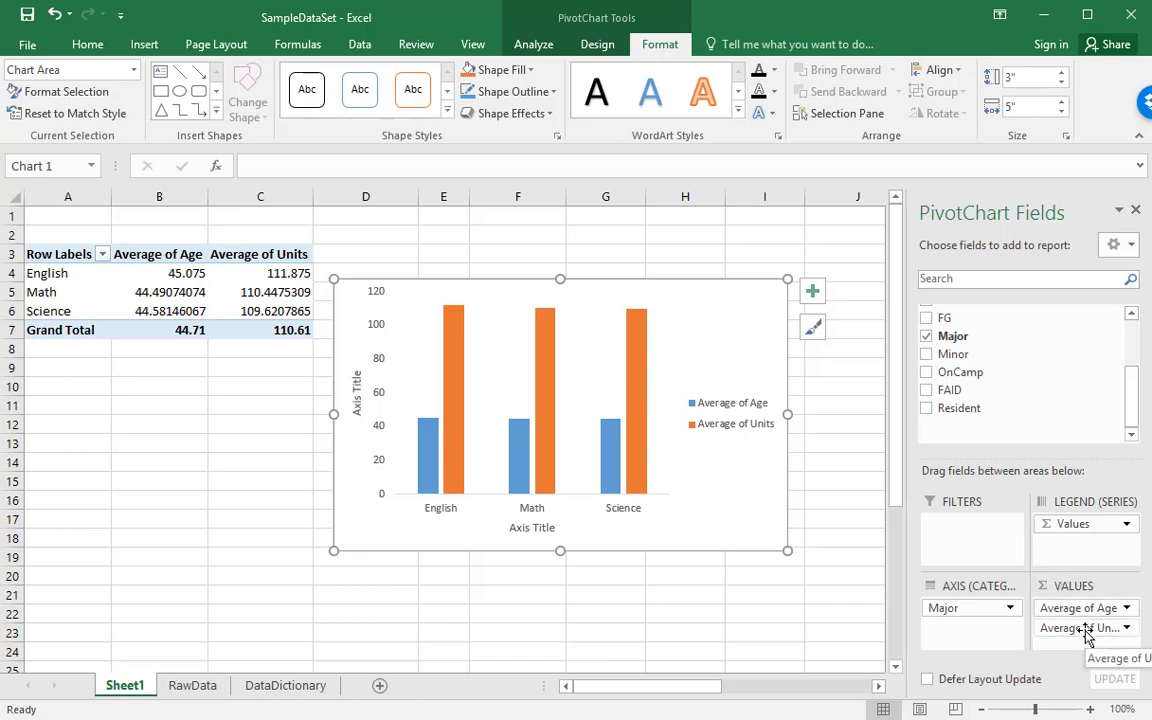
# Step: In Excel, remove Average of Age from the PivotChart values and compare the linked chart in Word
pyautogui.moveTo(1082, 610); pyautogui.dragTo(785, 637)
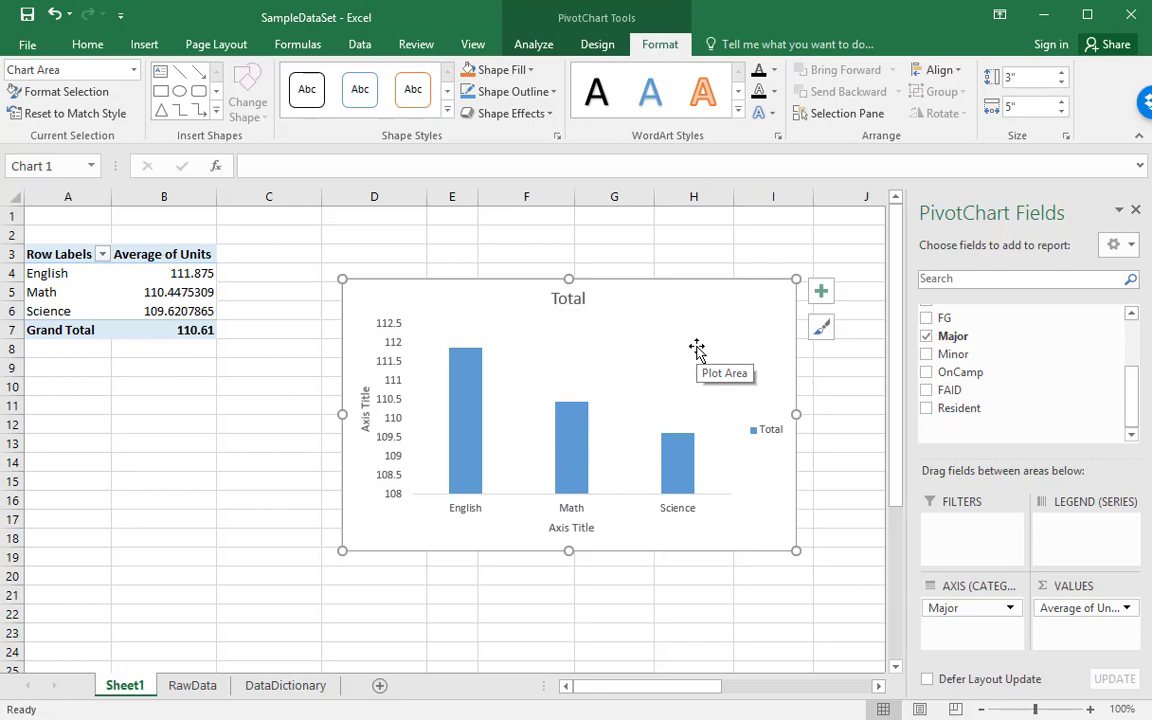
pyautogui.hotkey('alt', 'Tab')
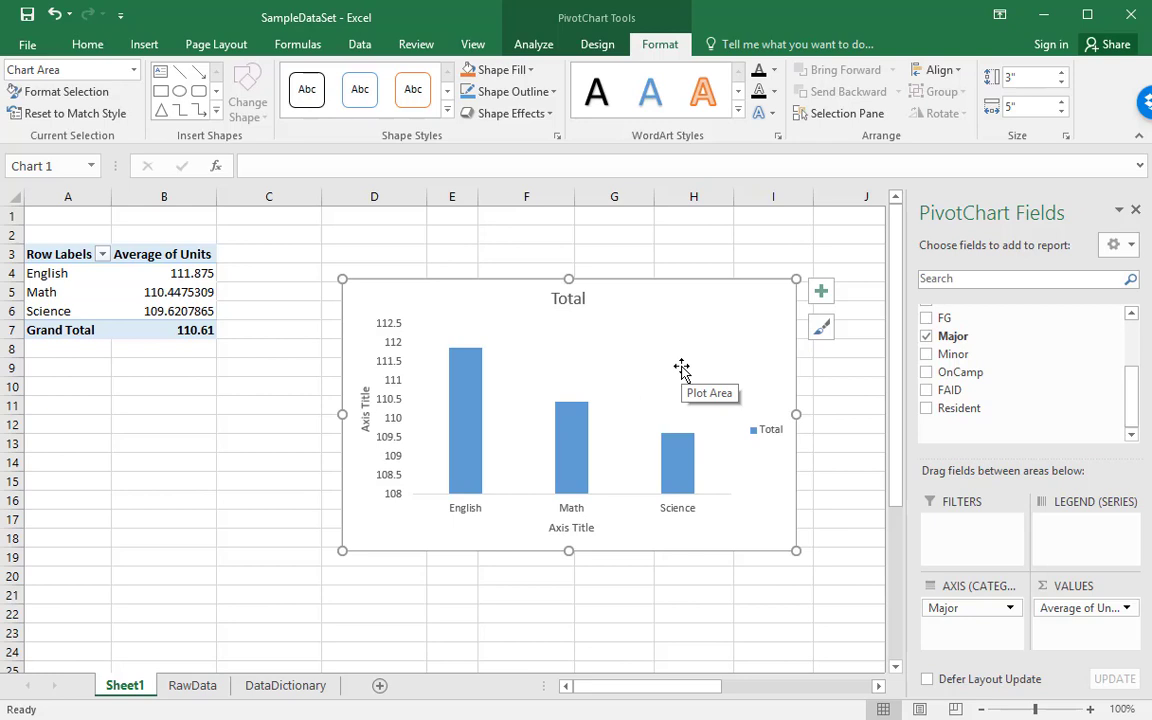
# Step: Copy the PivotChart again and paste it below the linked chart in Word as an embedded copy with the destination theme
pyautogui.rightClick(667, 284)
pyautogui.click(733, 343)
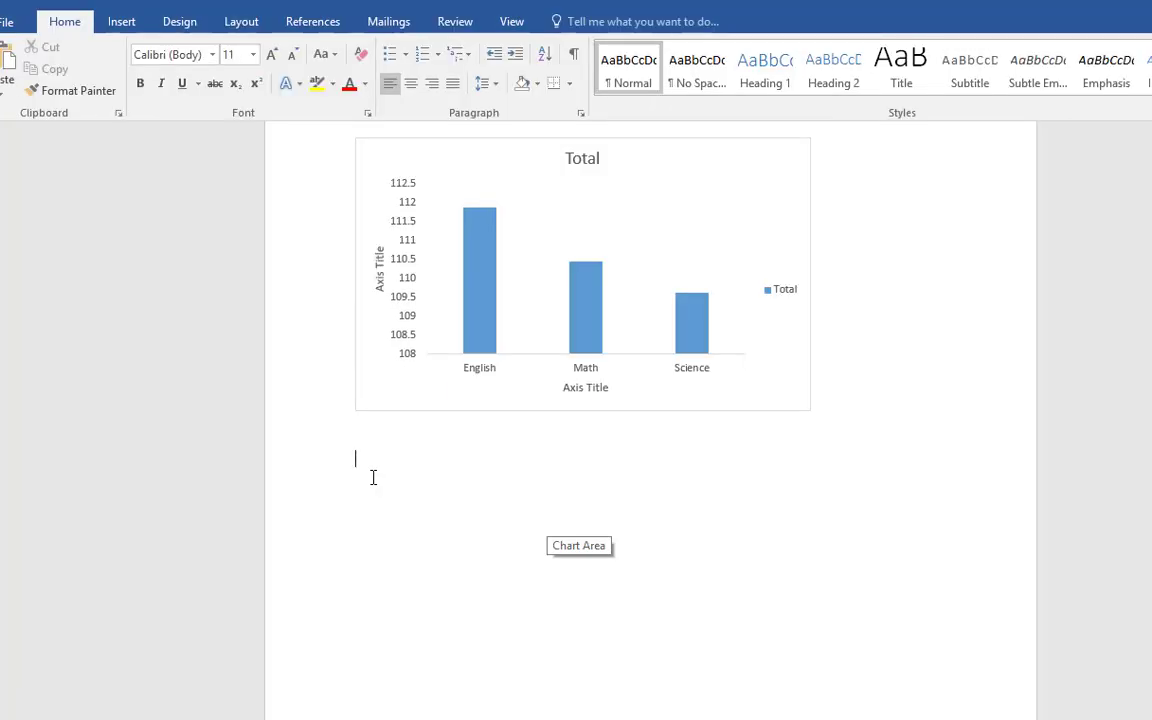
pyautogui.rightClick(378, 470)
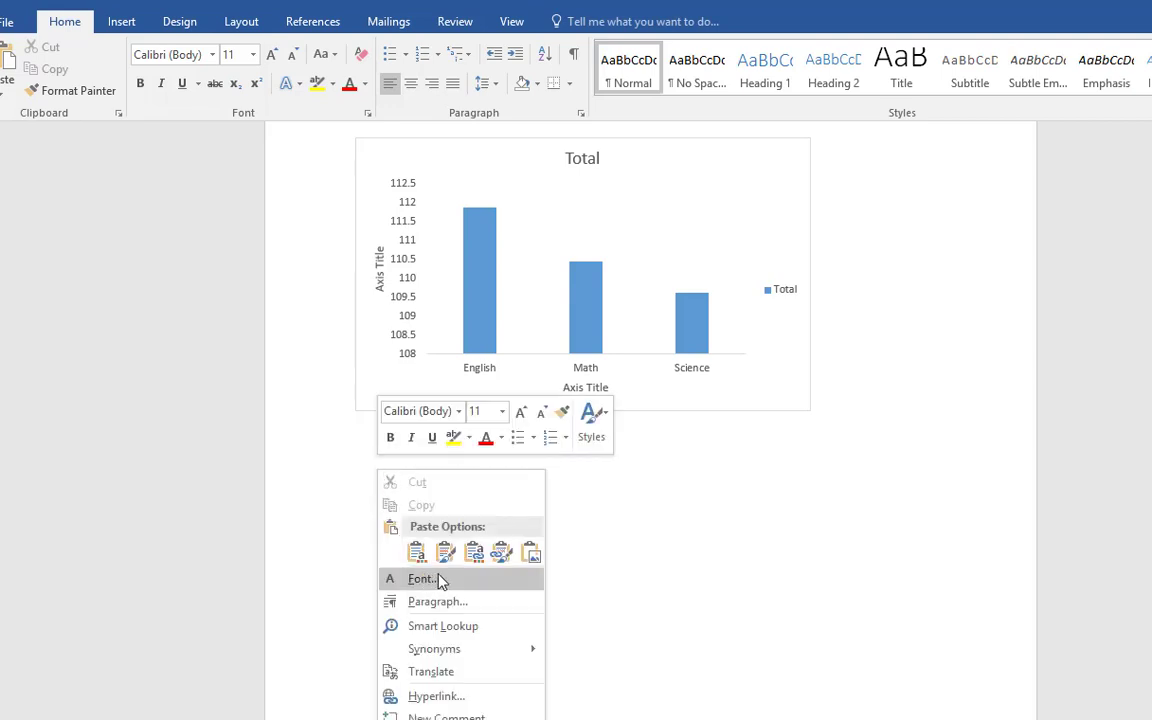
pyautogui.click(474, 552)
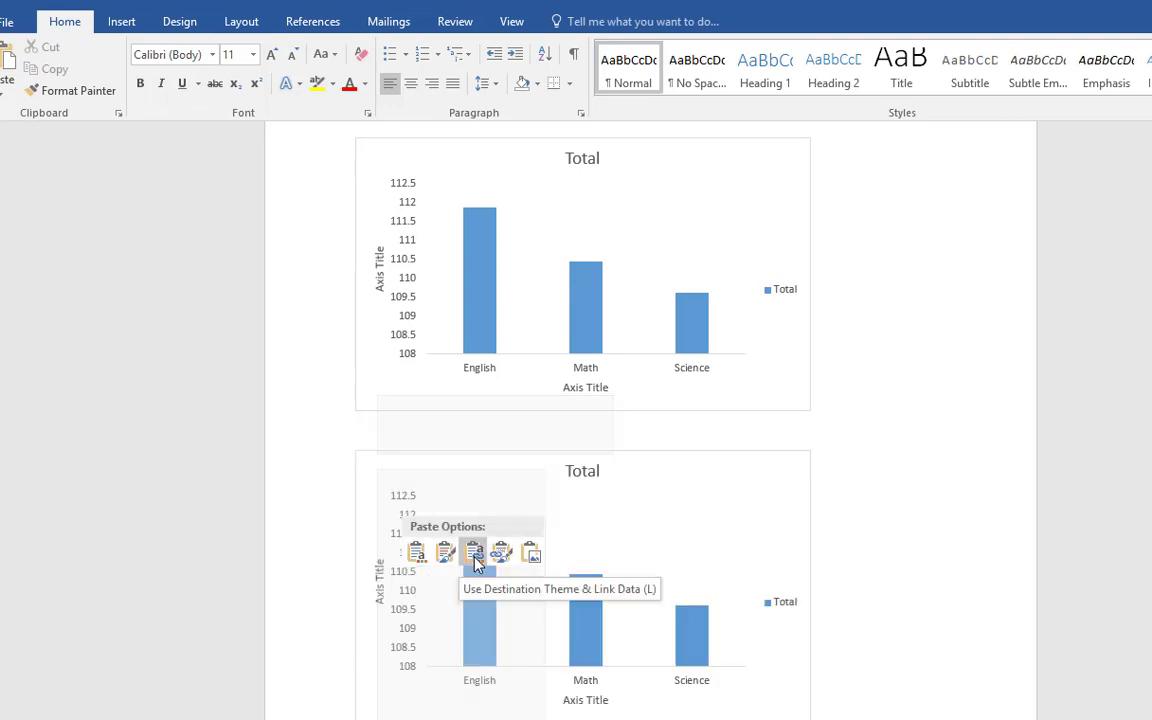
pyautogui.click(418, 556)
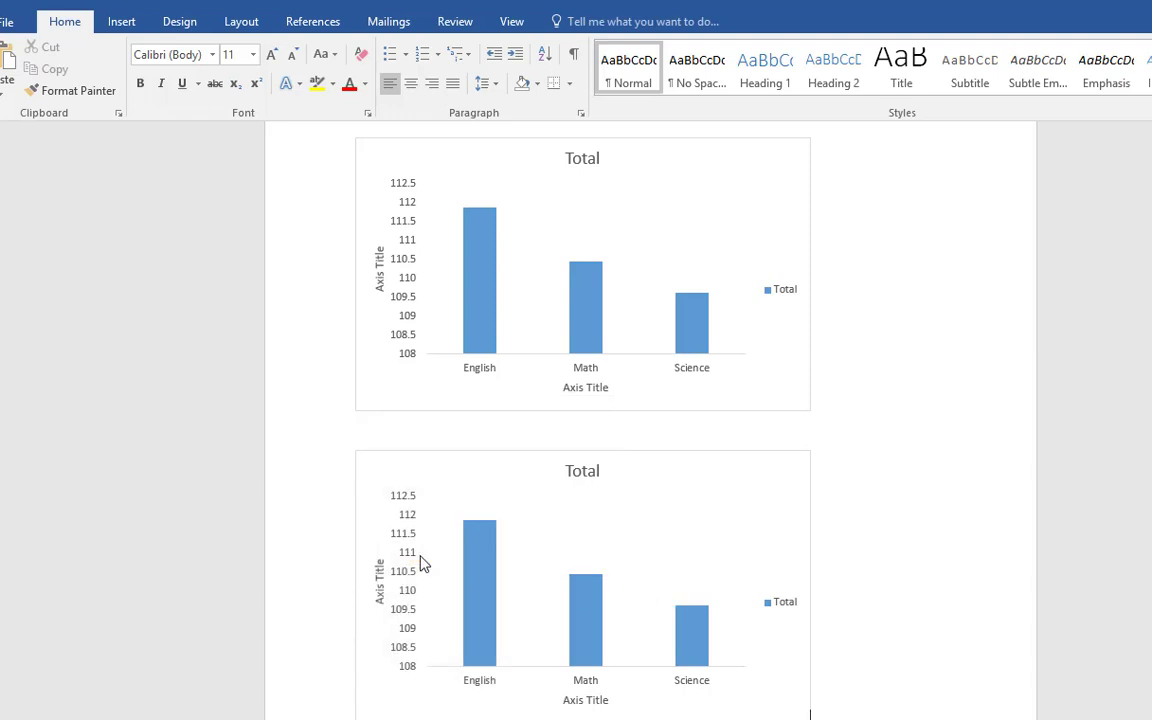
pyautogui.scroll(-2, 730, 473)
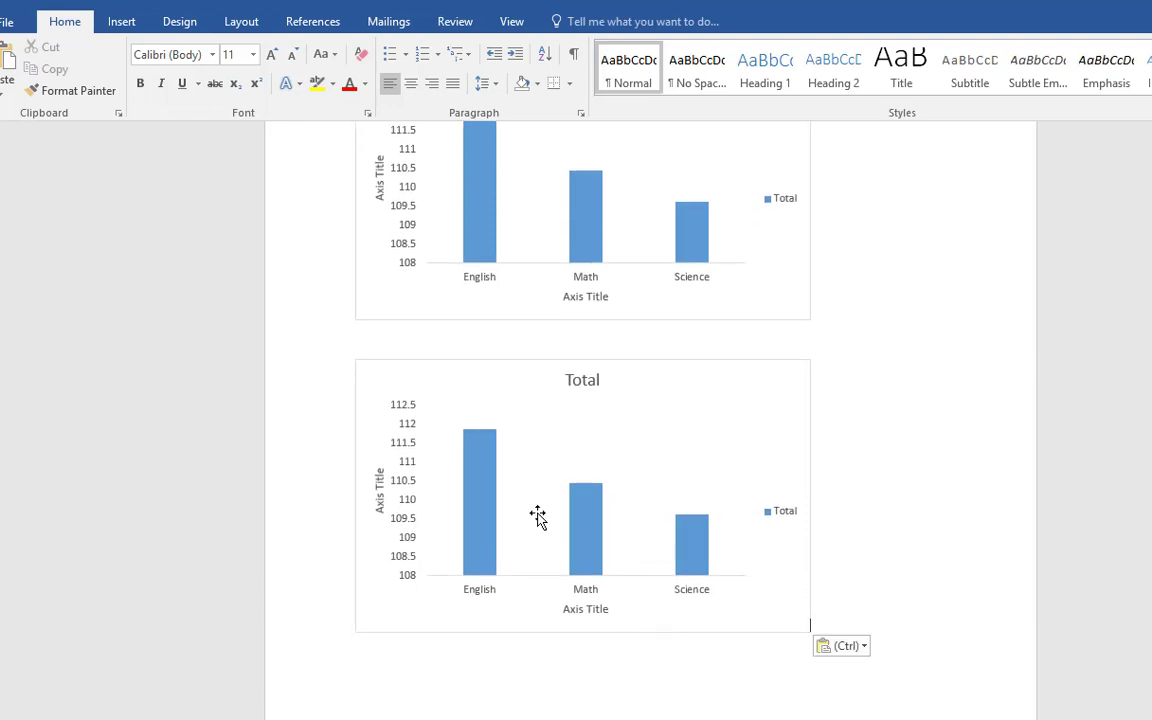
pyautogui.scroll(2, 470, 460)
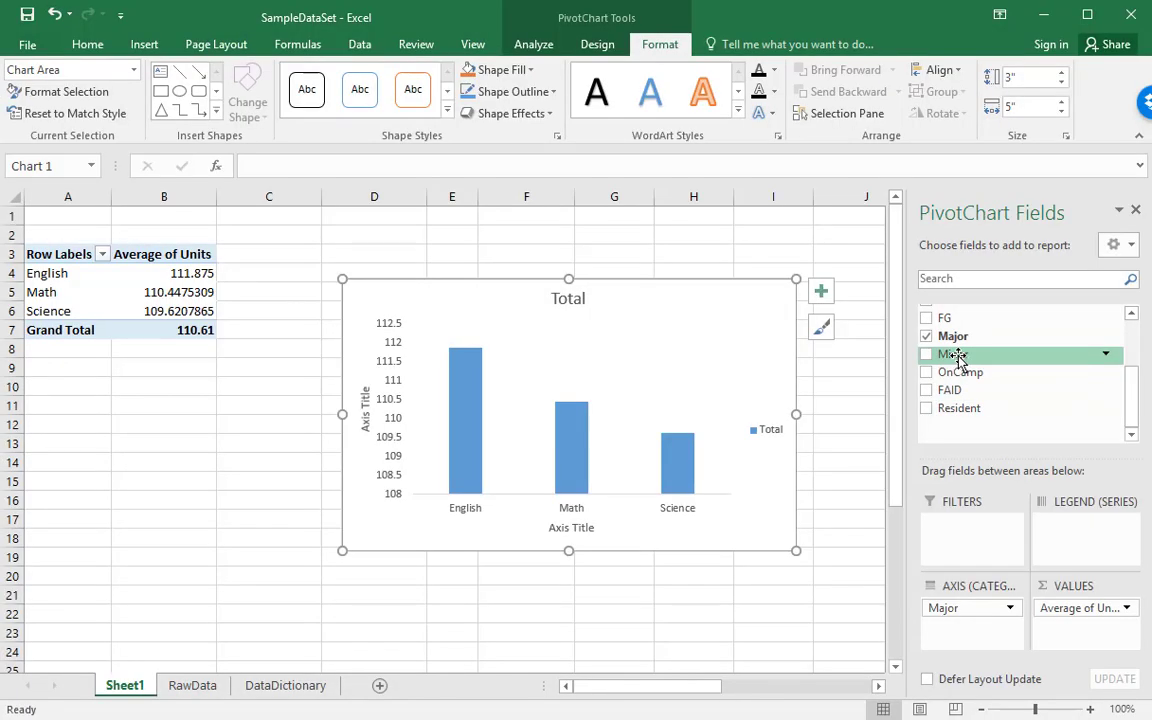
# Step: In Excel, add Minor beneath Major on the PivotChart axis, compare both charts in Word, and return to Excel
pyautogui.moveTo(955, 354); pyautogui.dragTo(984, 640)
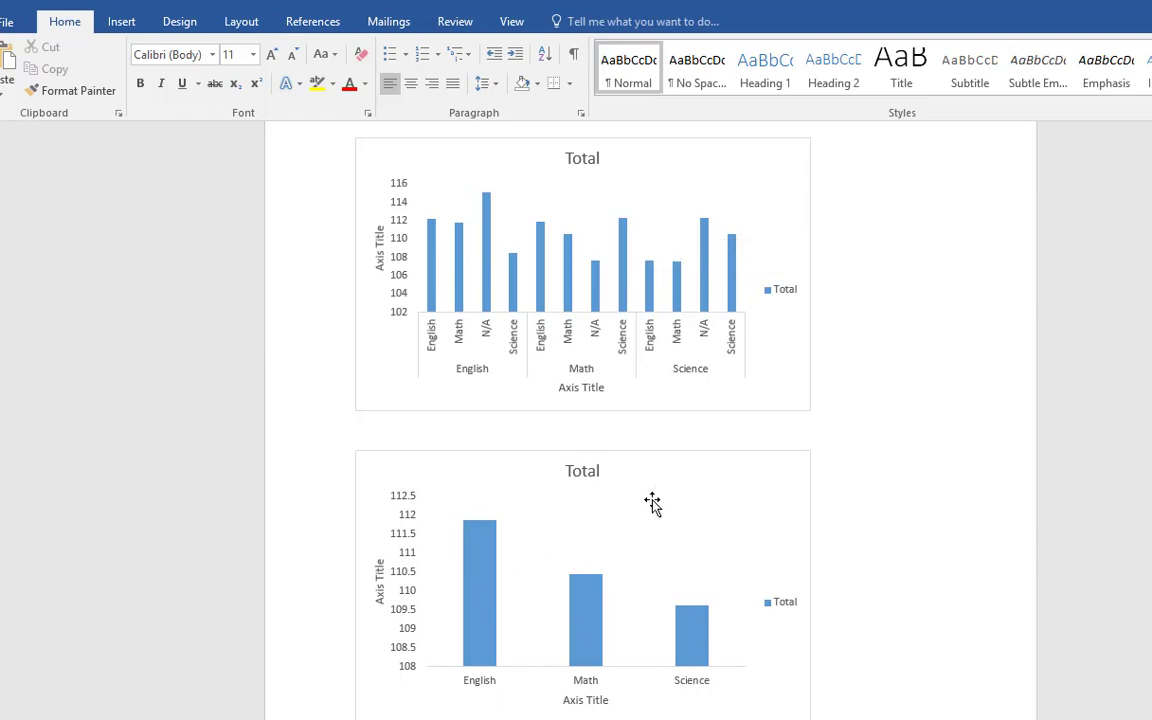
pyautogui.hotkey('alt', 'Tab')
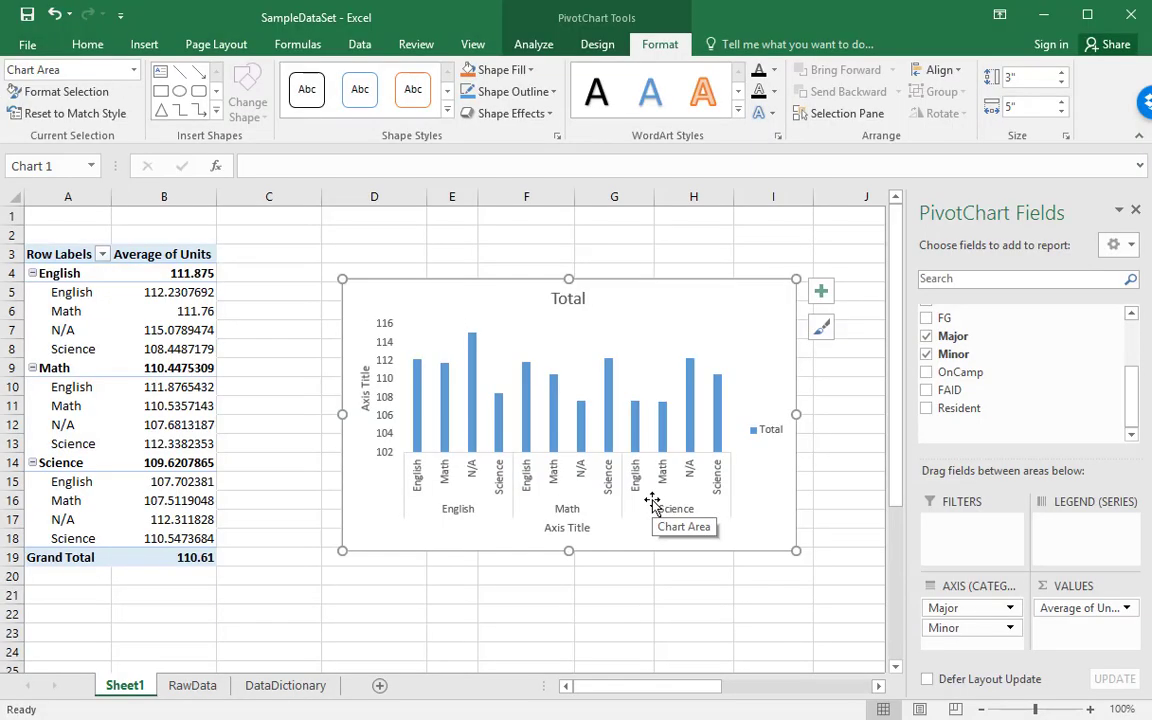